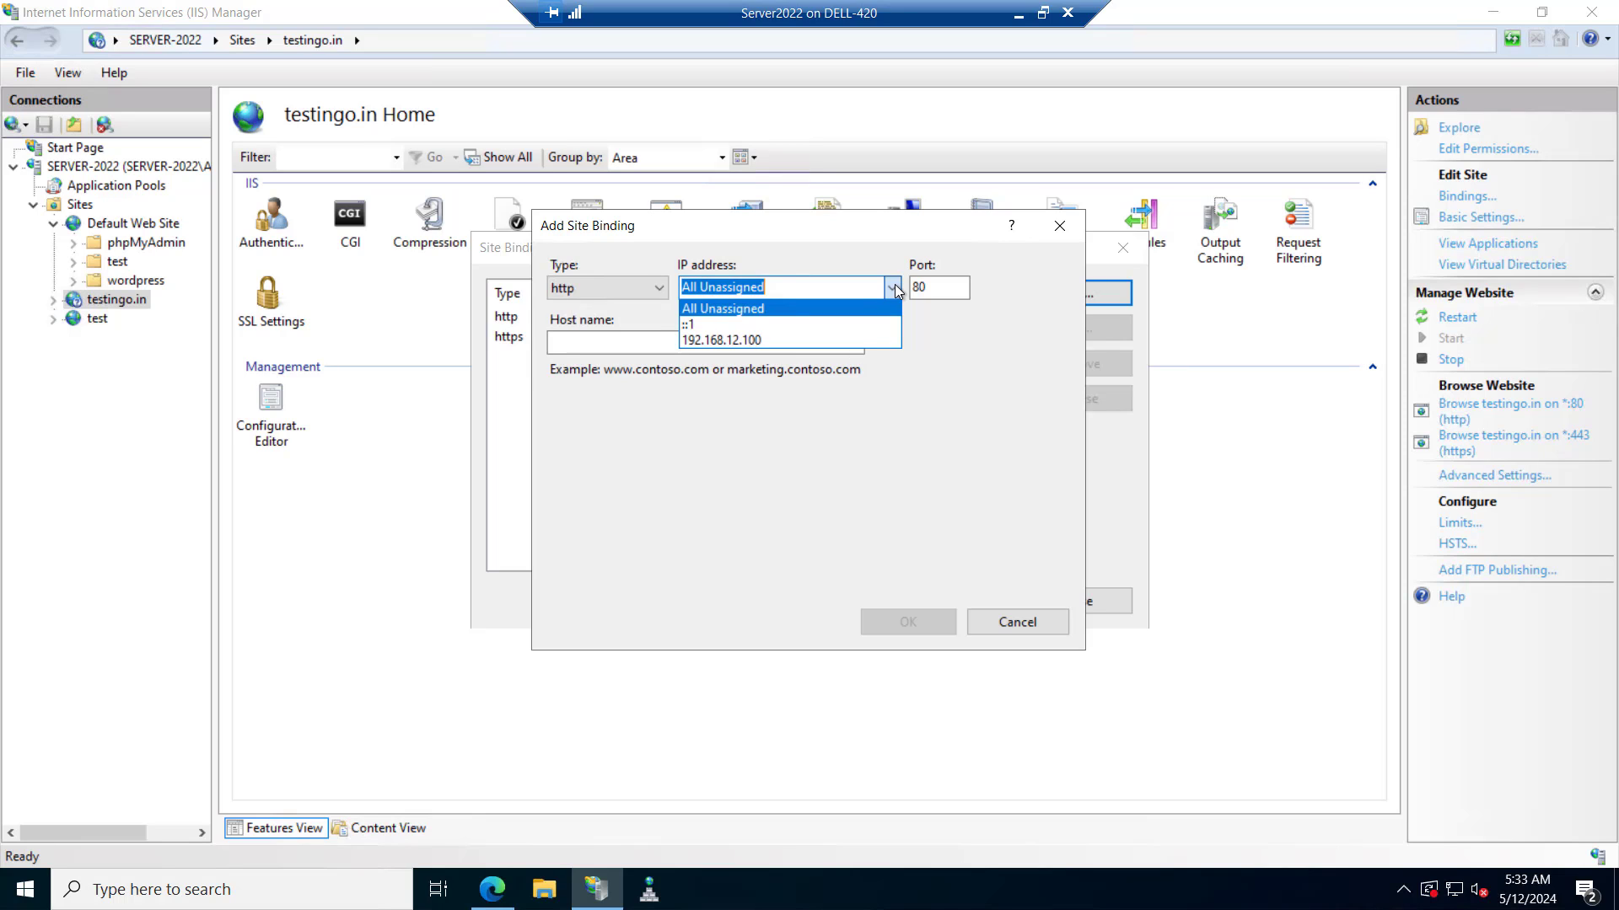
Cancel the new testingo.in binding and close Site Bindings, leaving http 80 and https 443.
{"action": "key", "text": "Escape"}
{"action": "key", "text": "Escape"}
{"action": "left_click", "coordinate": [1074, 600]}
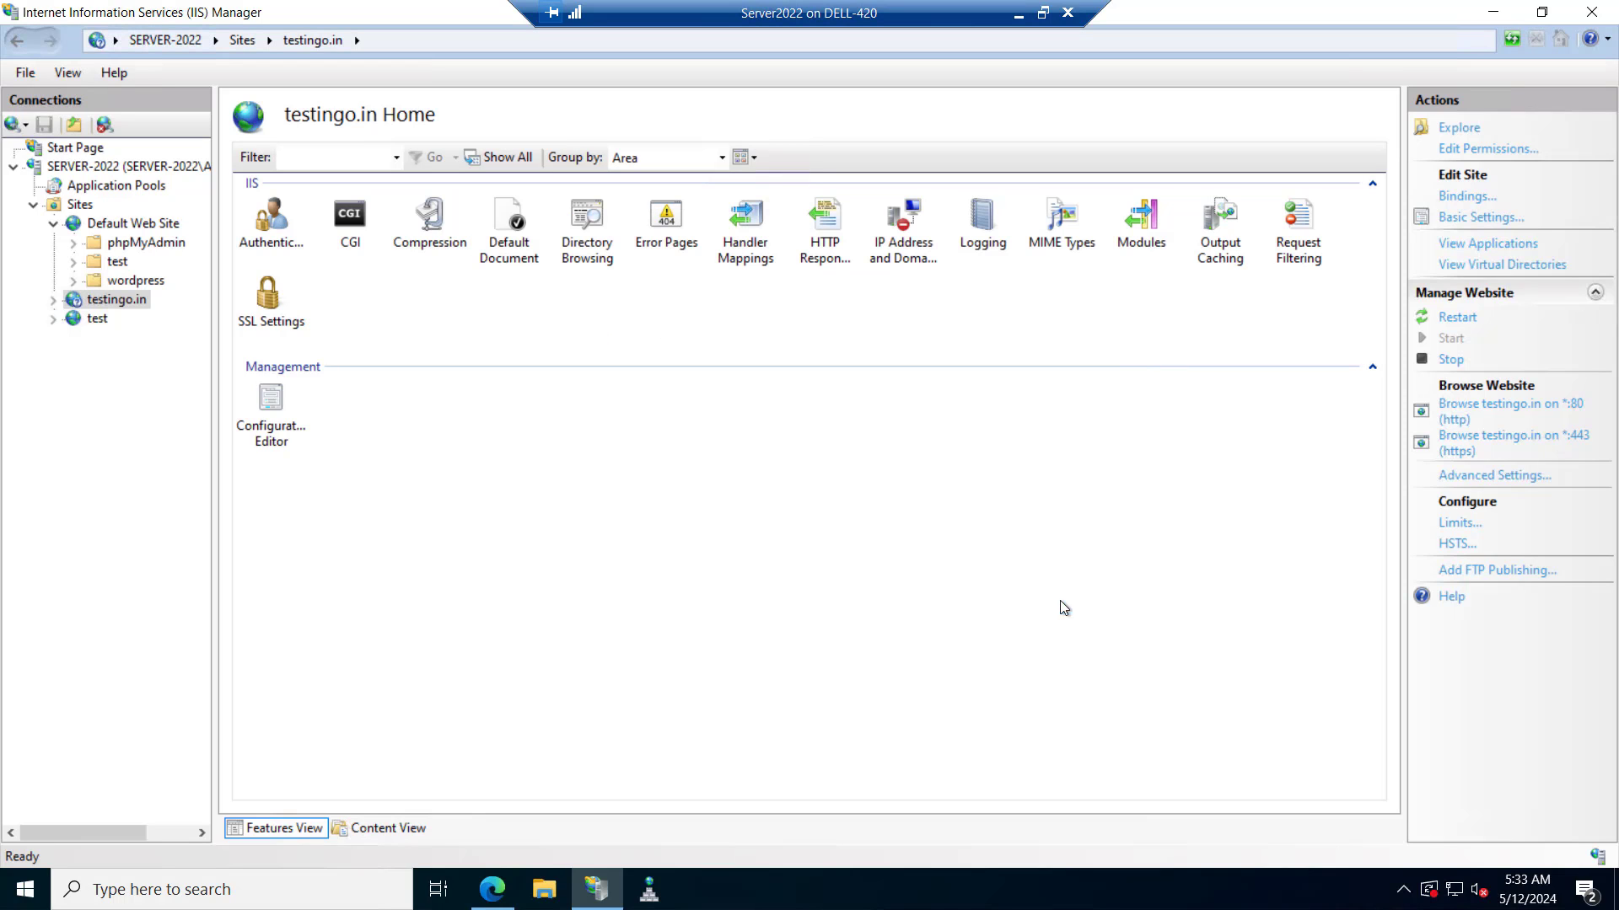
{"action": "left_click", "coordinate": [1466, 444]}
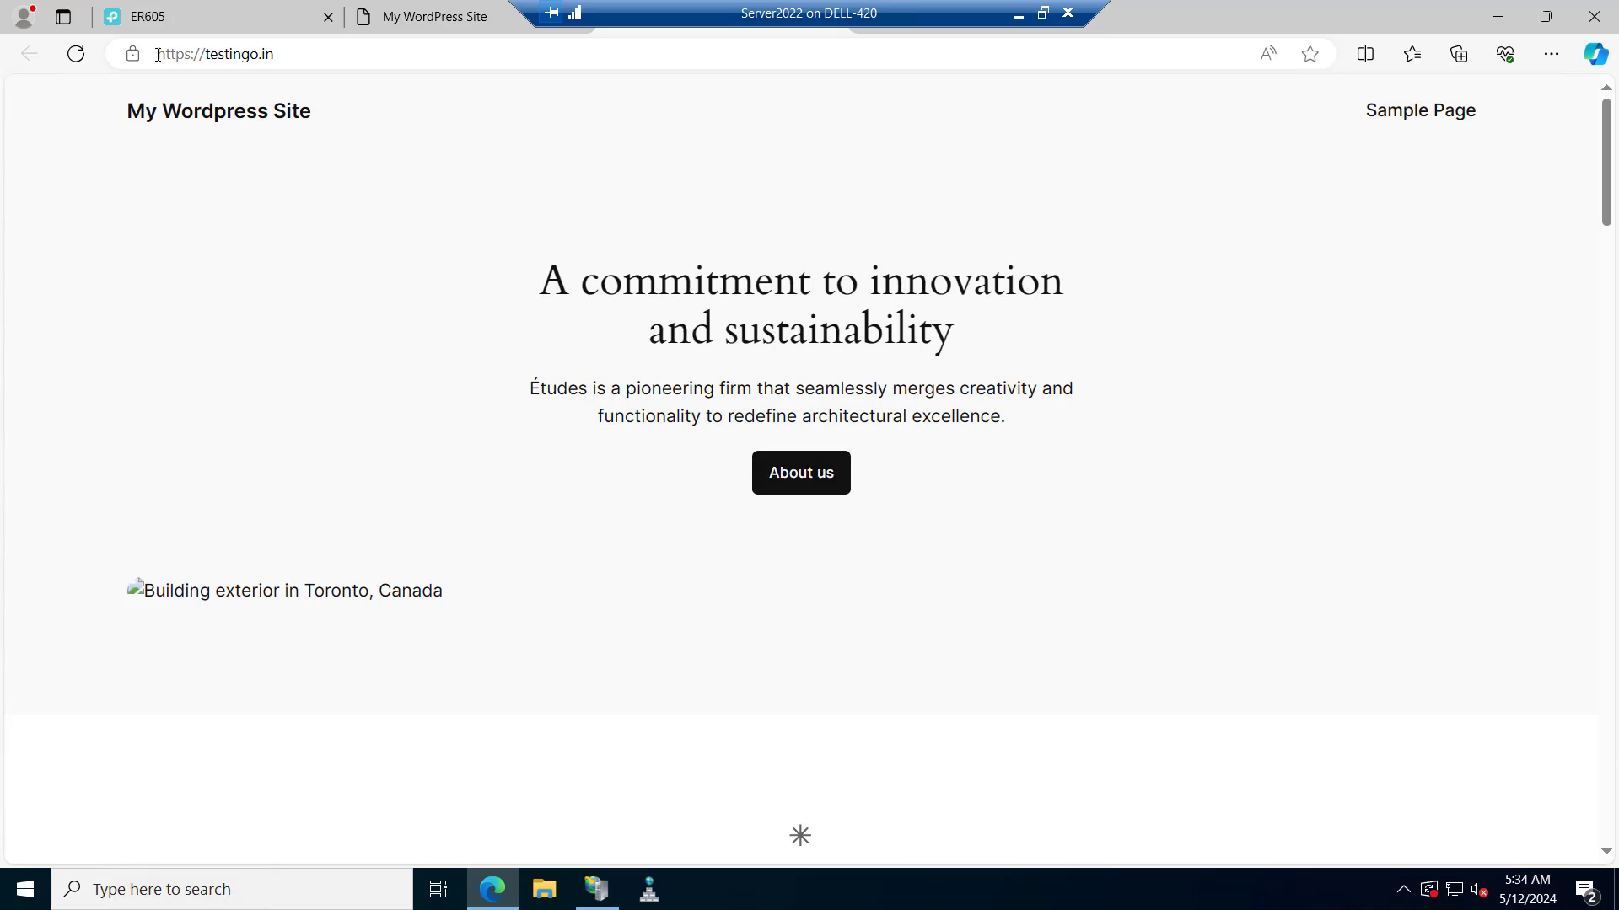
{"action": "left_click", "coordinate": [492, 902]}
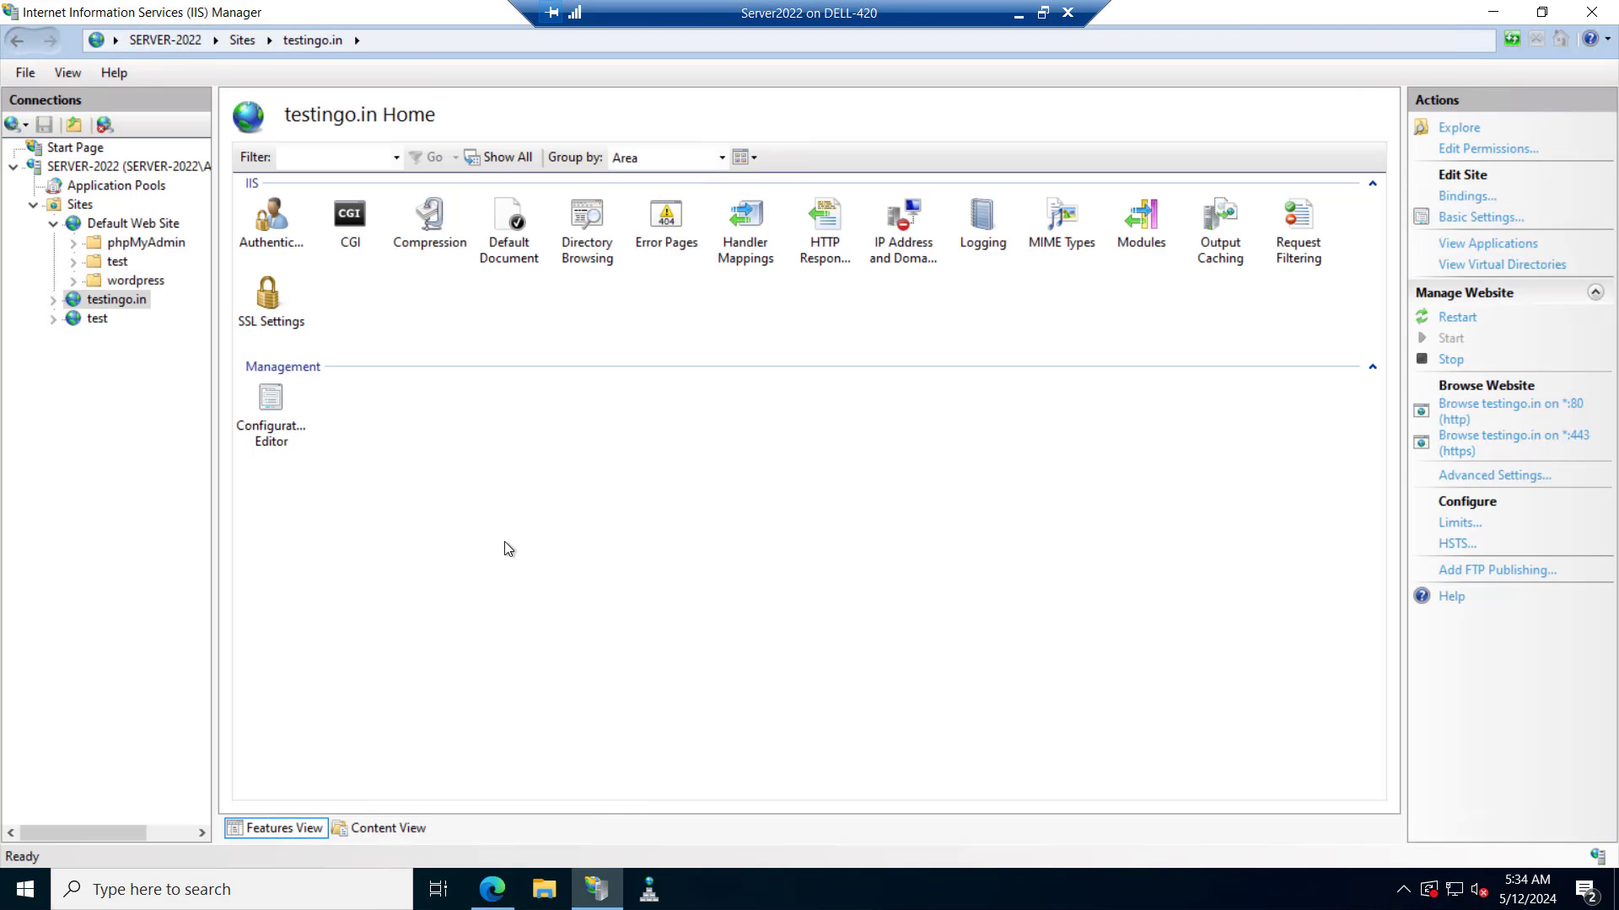
Start FTP publishing for testingo.in on port 21 with Require SSL, then bring up Computer Management's Users list.
{"action": "right_click", "coordinate": [121, 299]}
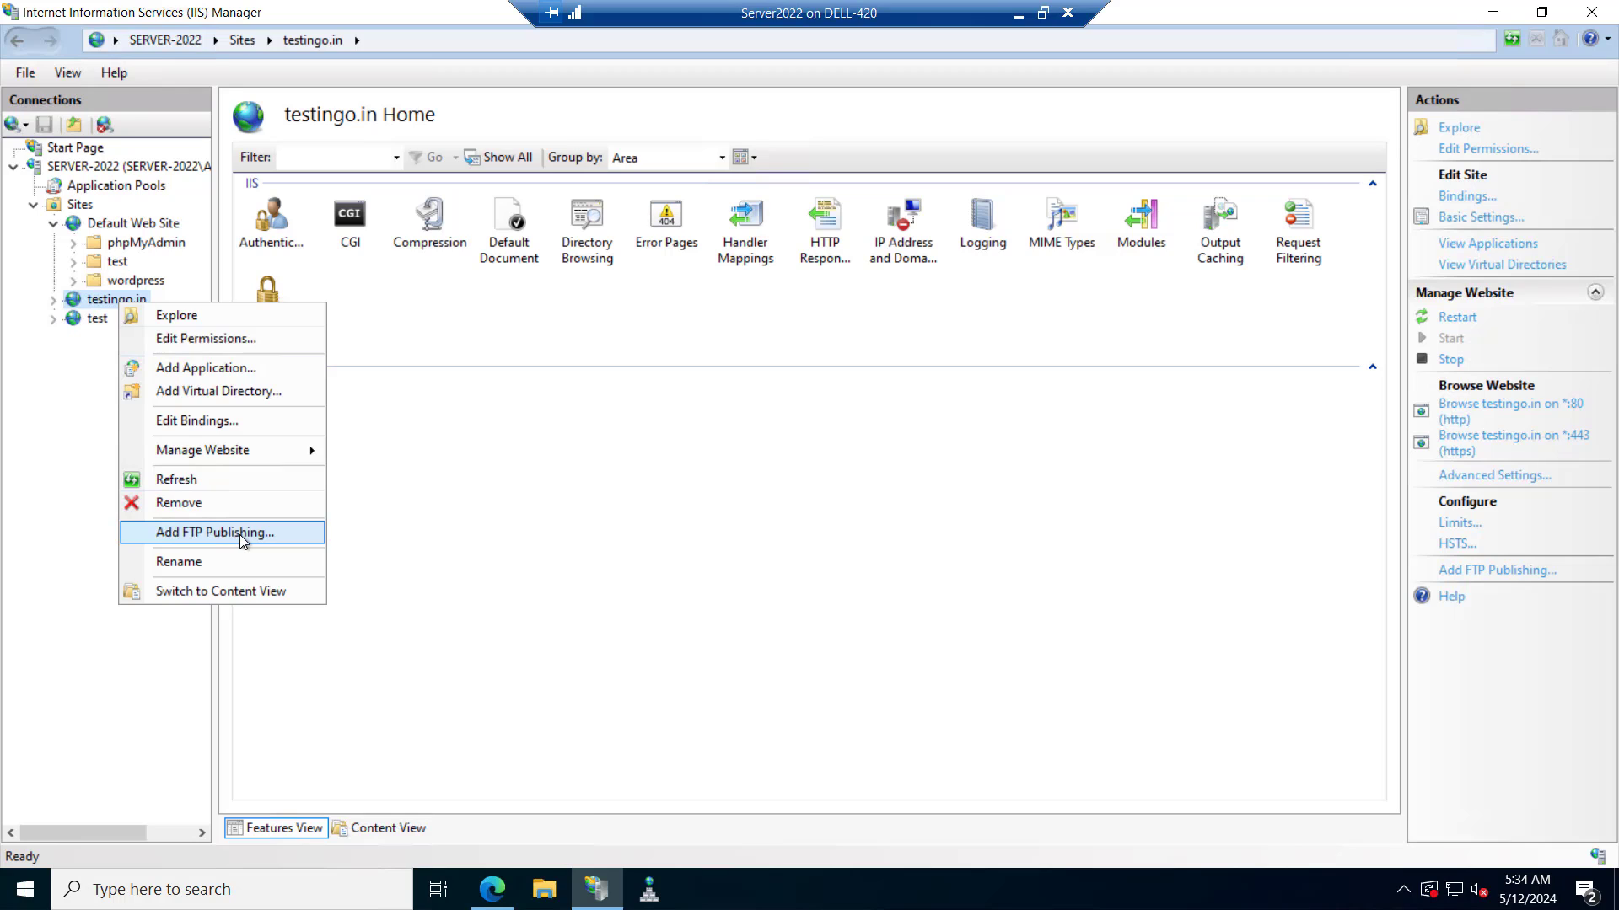
{"action": "left_click", "coordinate": [240, 534]}
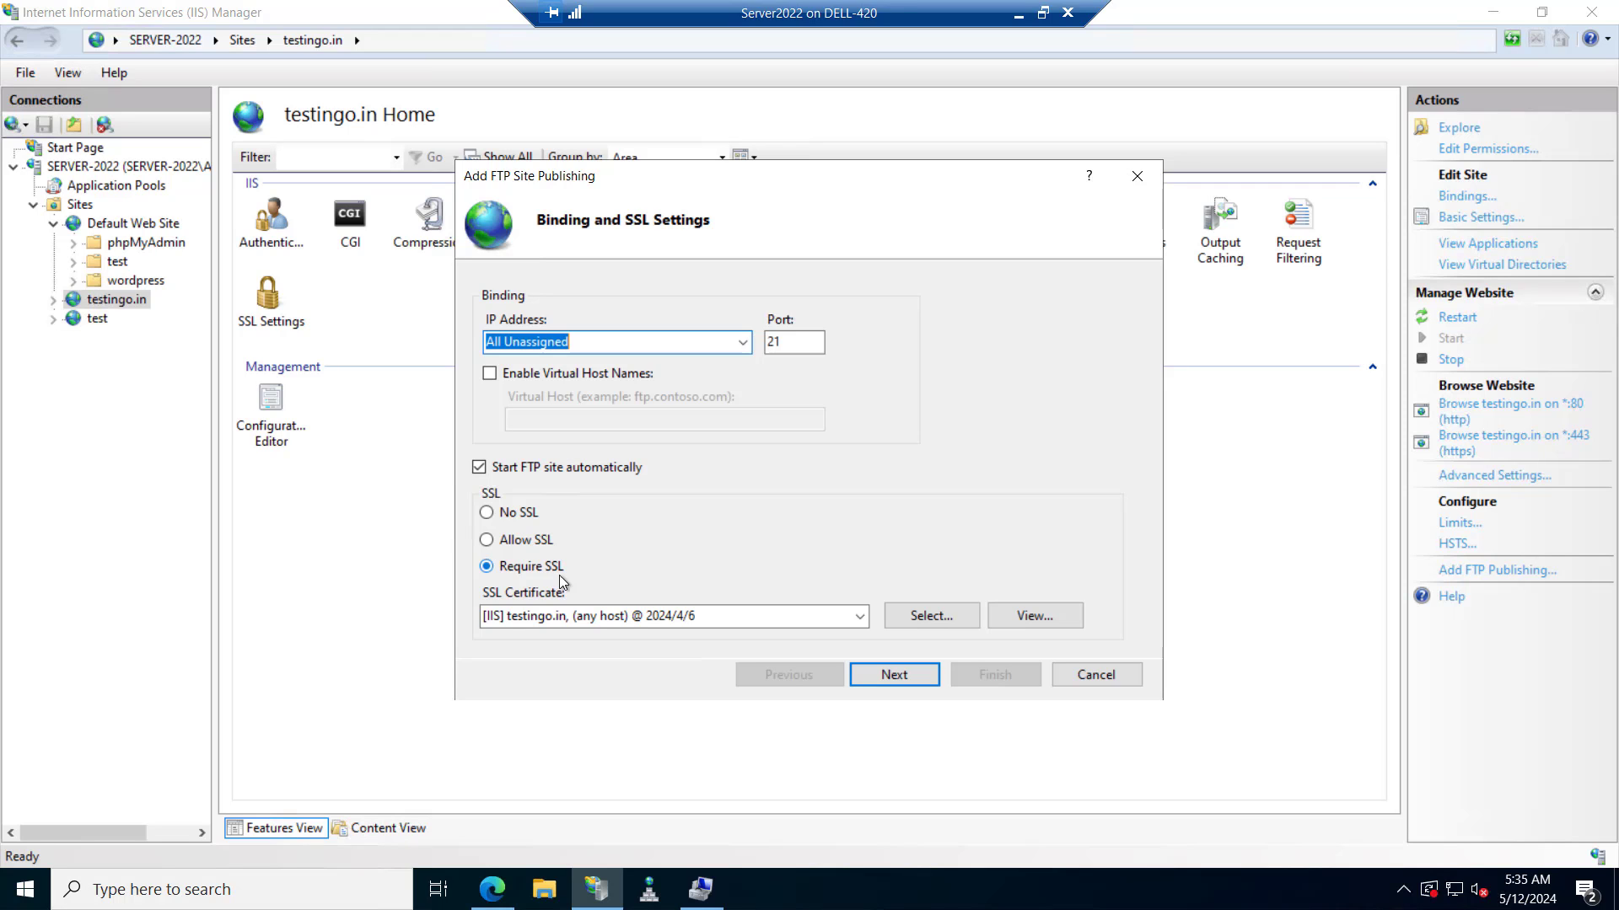
{"action": "left_click", "coordinate": [702, 890]}
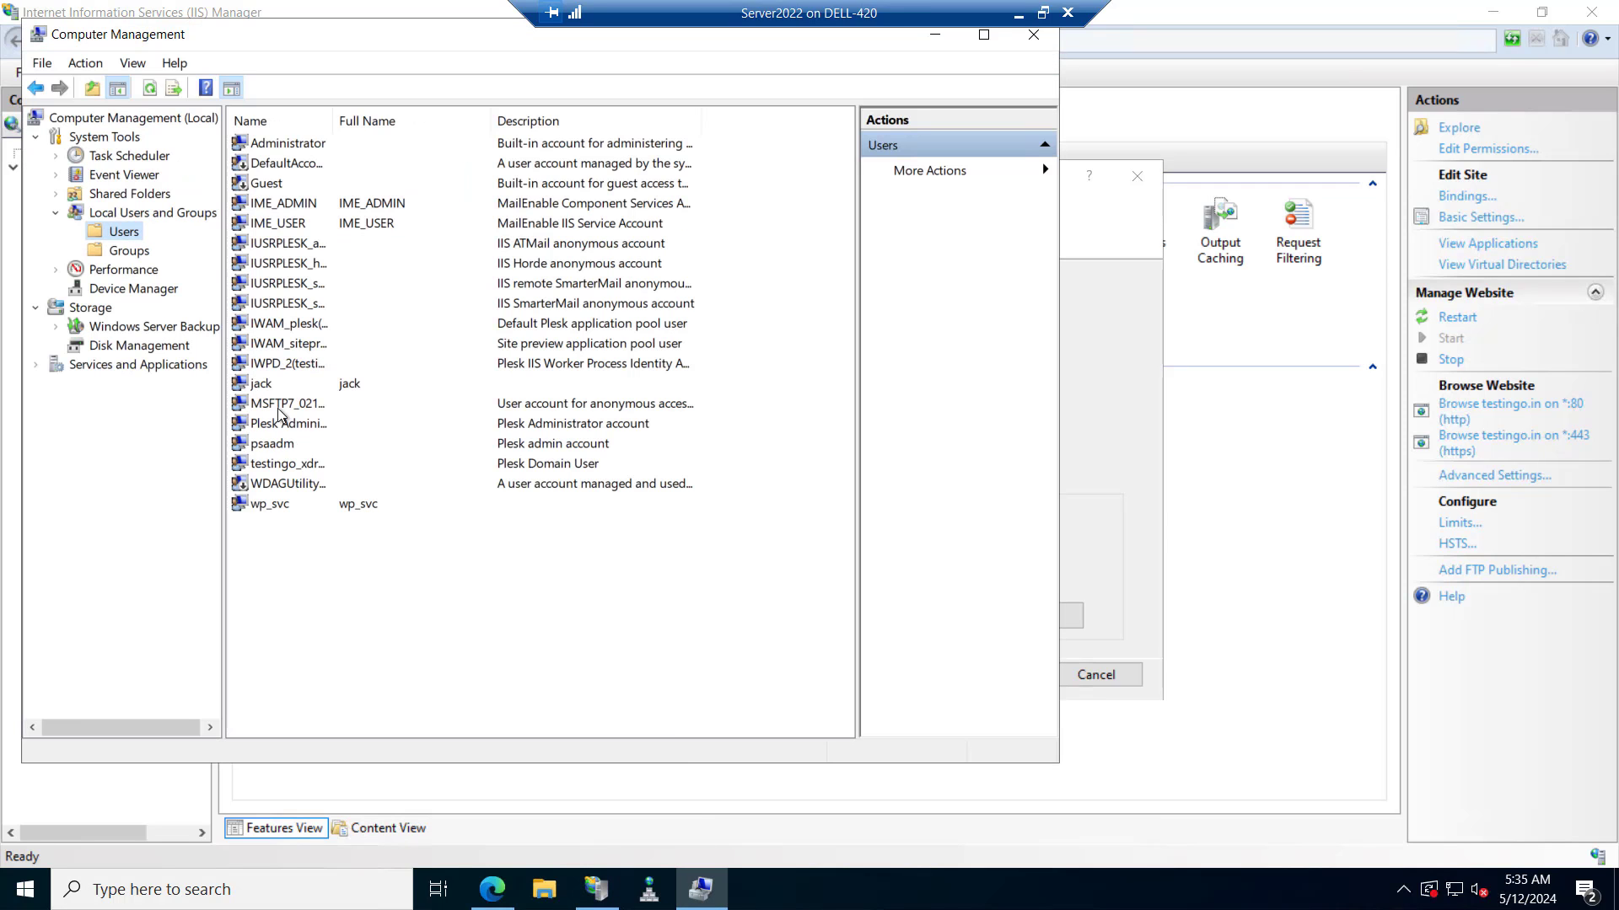
Check that the FTP user's account belongs to Administrators, IIS_IUSRS and Users.
{"action": "left_click", "coordinate": [257, 387]}
{"action": "double_click", "coordinate": [257, 387]}
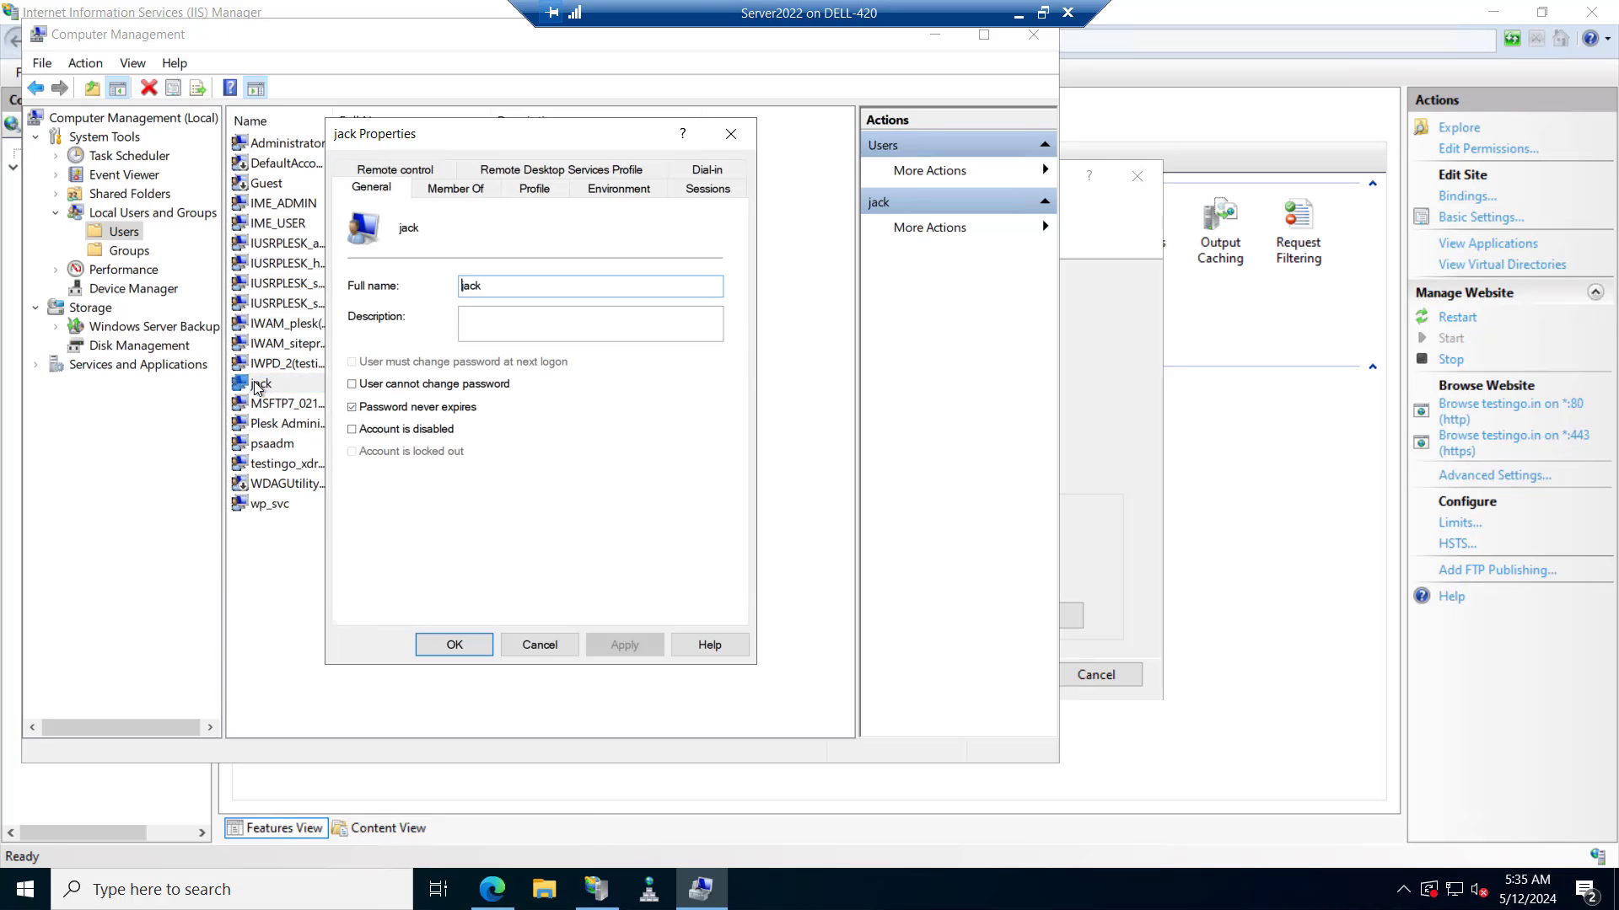
{"action": "left_click", "coordinate": [462, 196]}
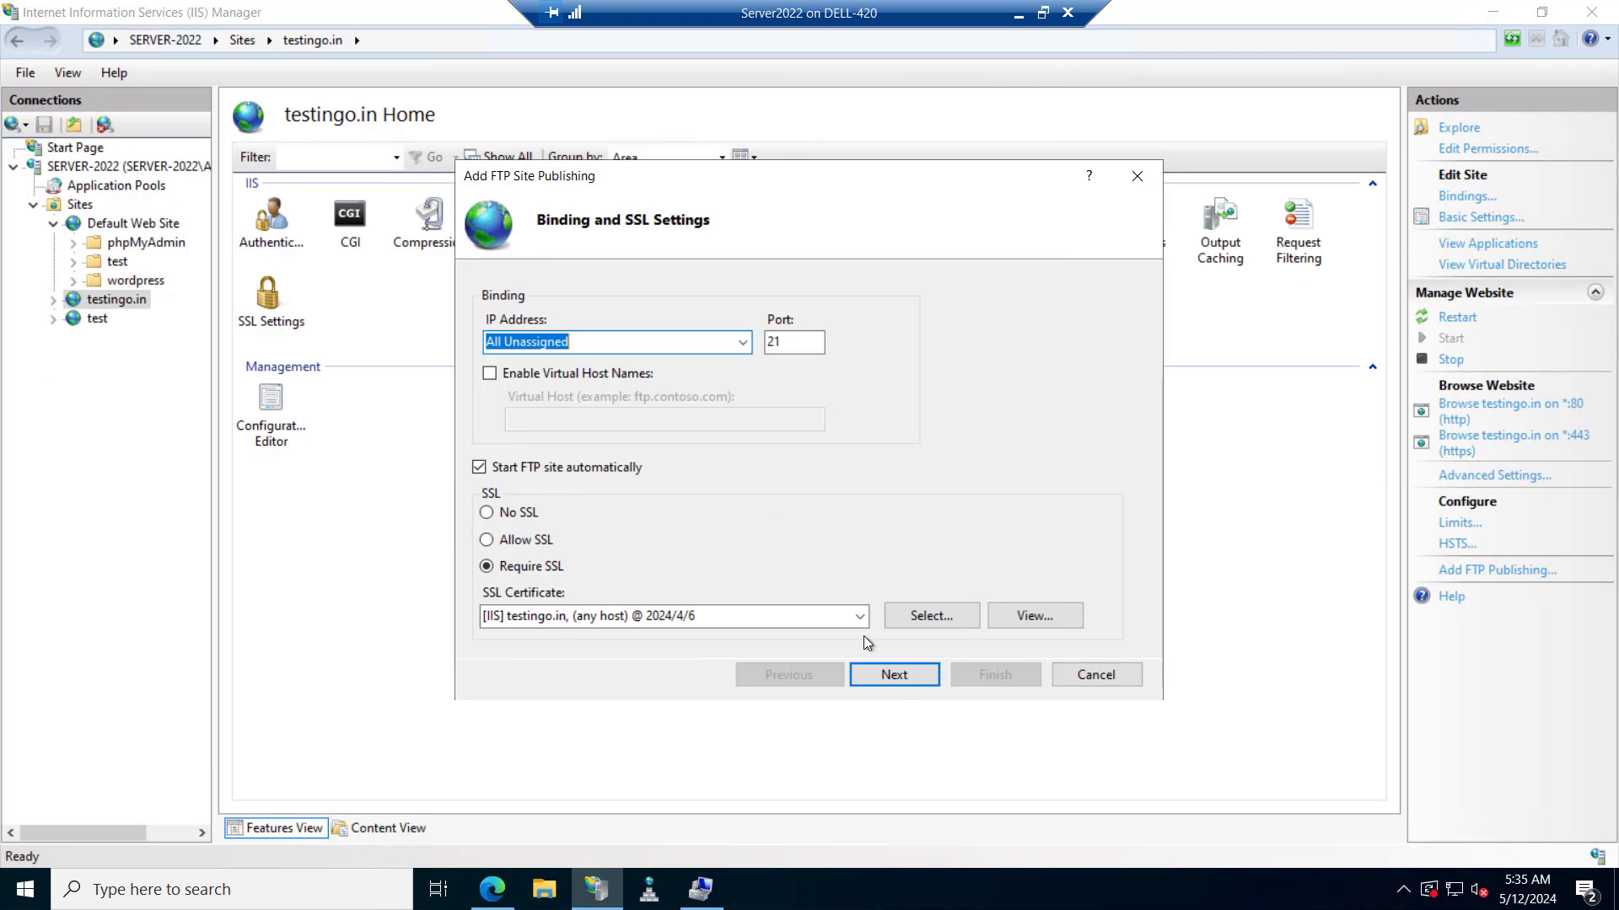
Enable Basic authentication and give the specified FTP user Read and Write access, then finish the wizard.
{"action": "left_click", "coordinate": [893, 675]}
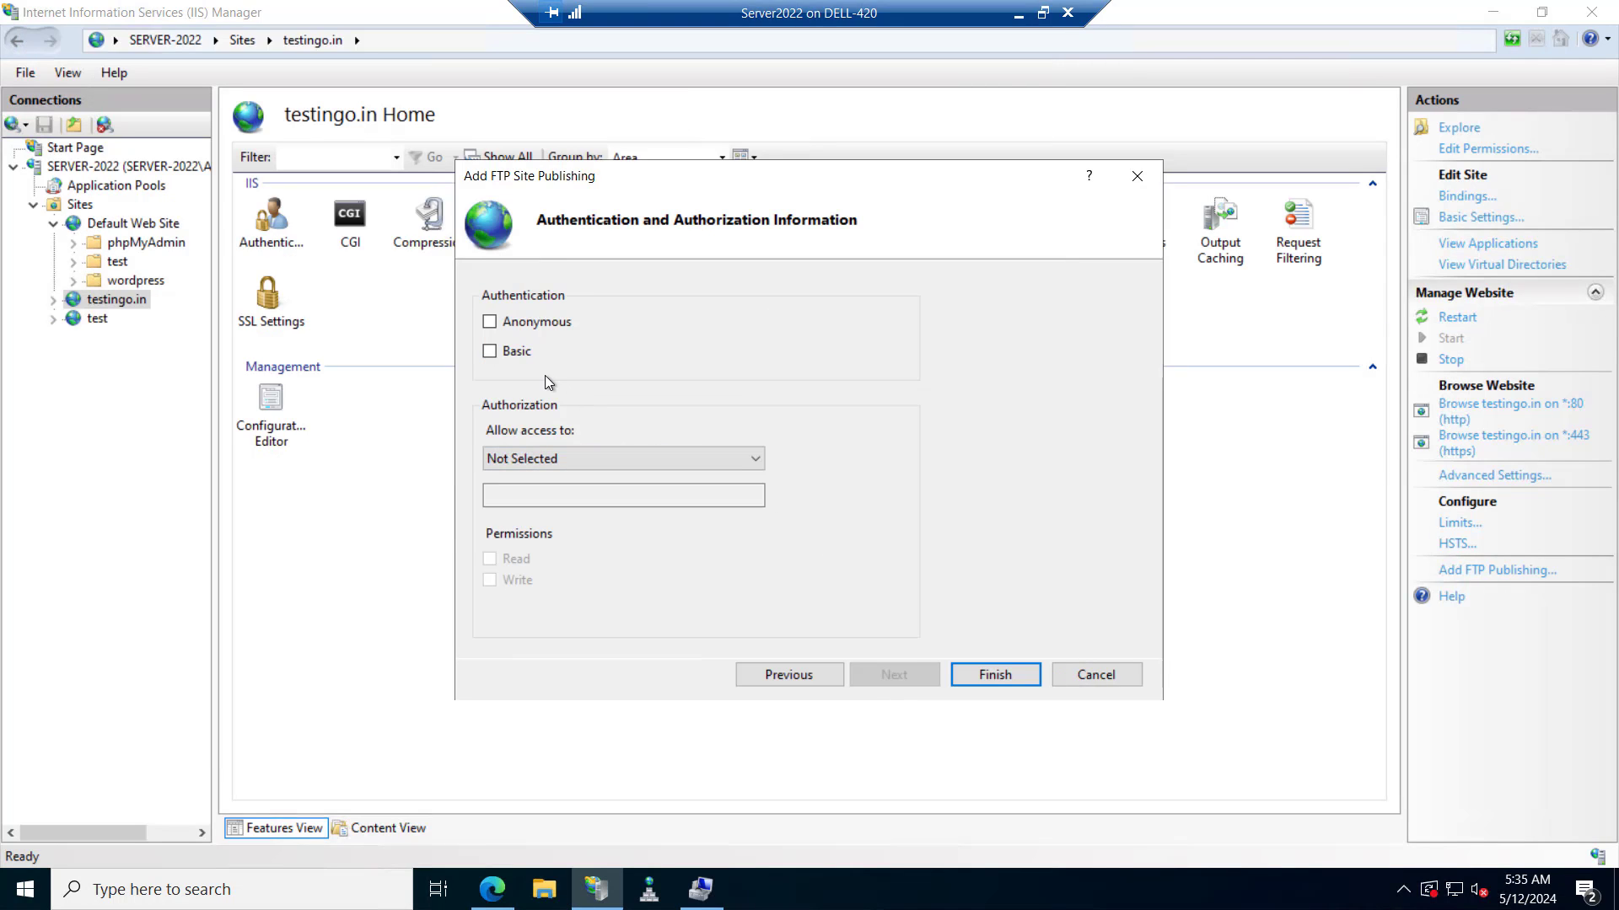
{"action": "left_click", "coordinate": [489, 352]}
{"action": "left_click", "coordinate": [582, 459]}
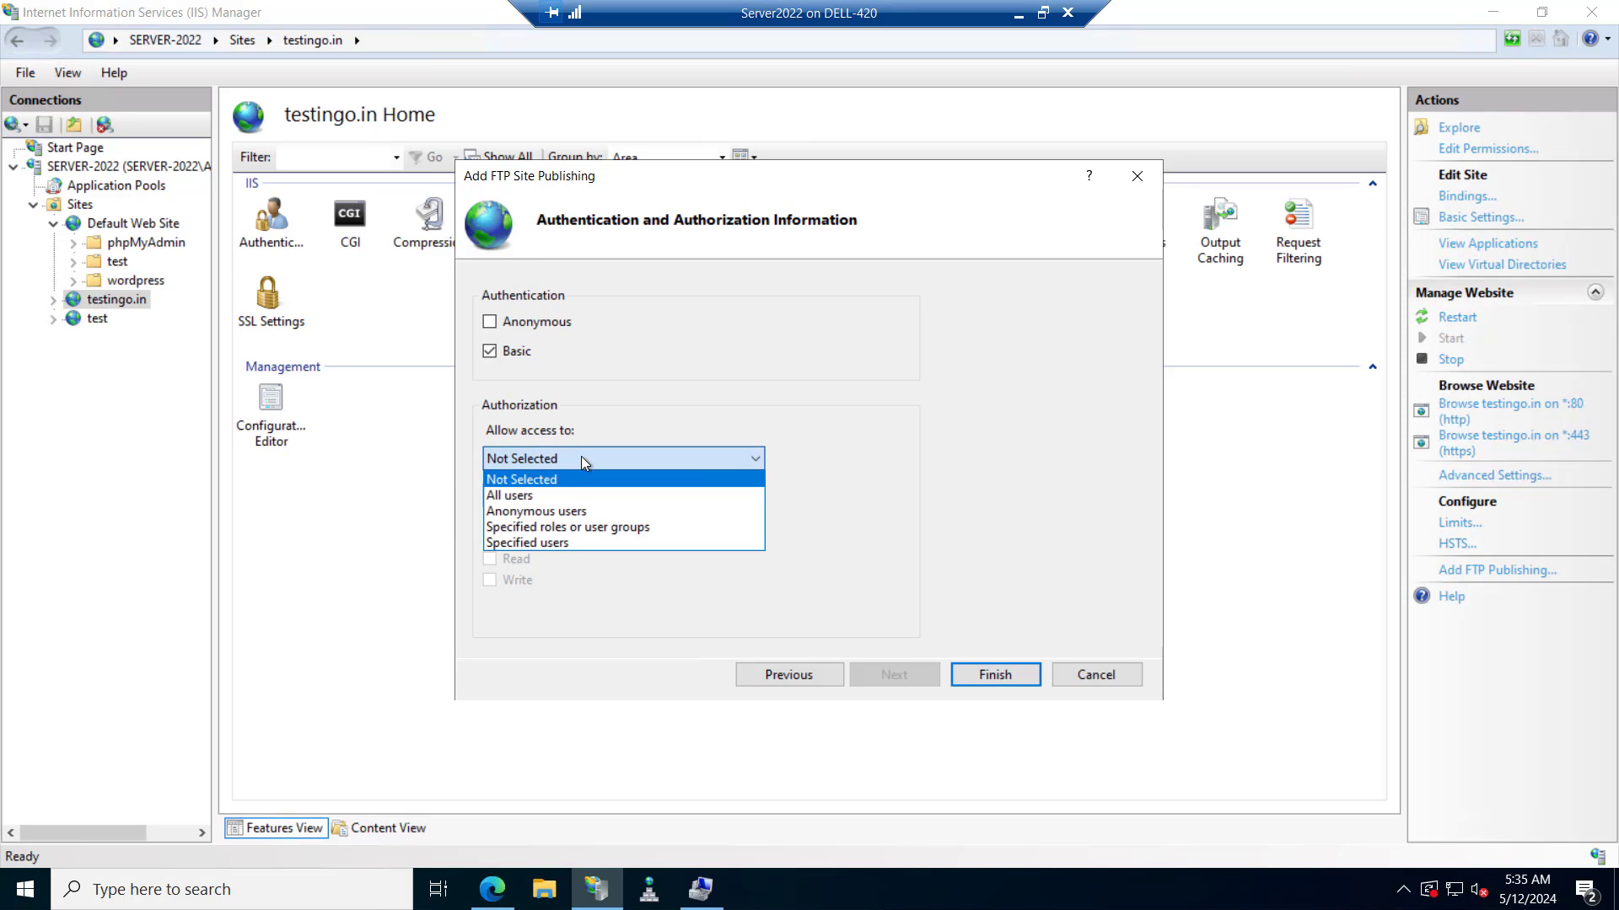
{"action": "left_click", "coordinate": [539, 543]}
{"action": "left_click", "coordinate": [530, 497]}
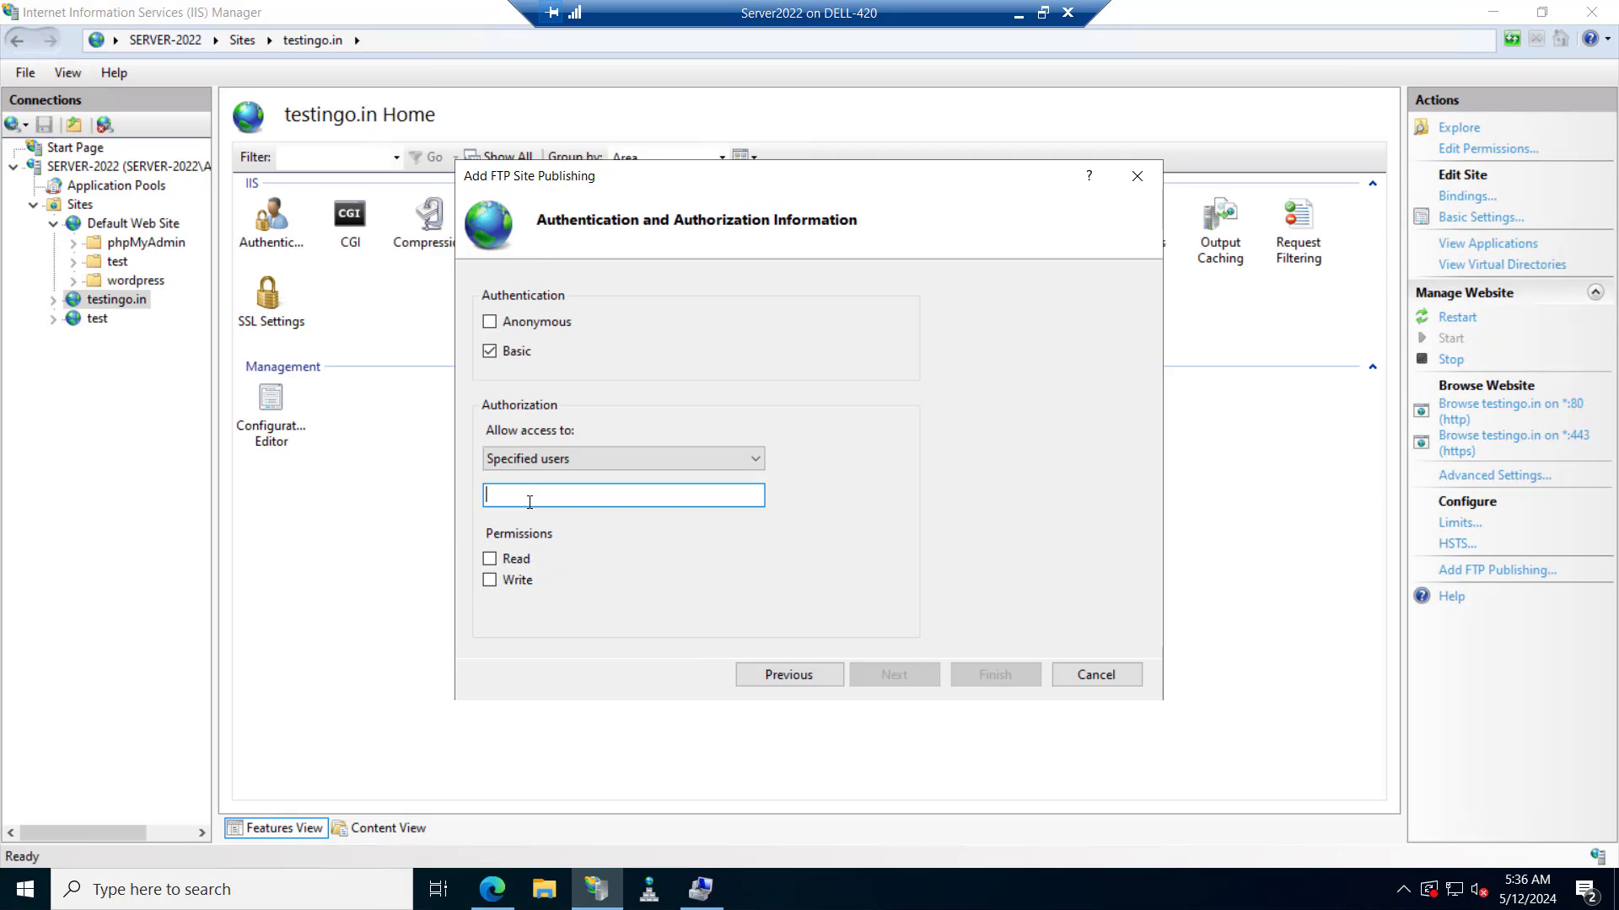
{"action": "type", "text": "jack"}
{"action": "left_click", "coordinate": [489, 560]}
{"action": "left_click", "coordinate": [489, 581]}
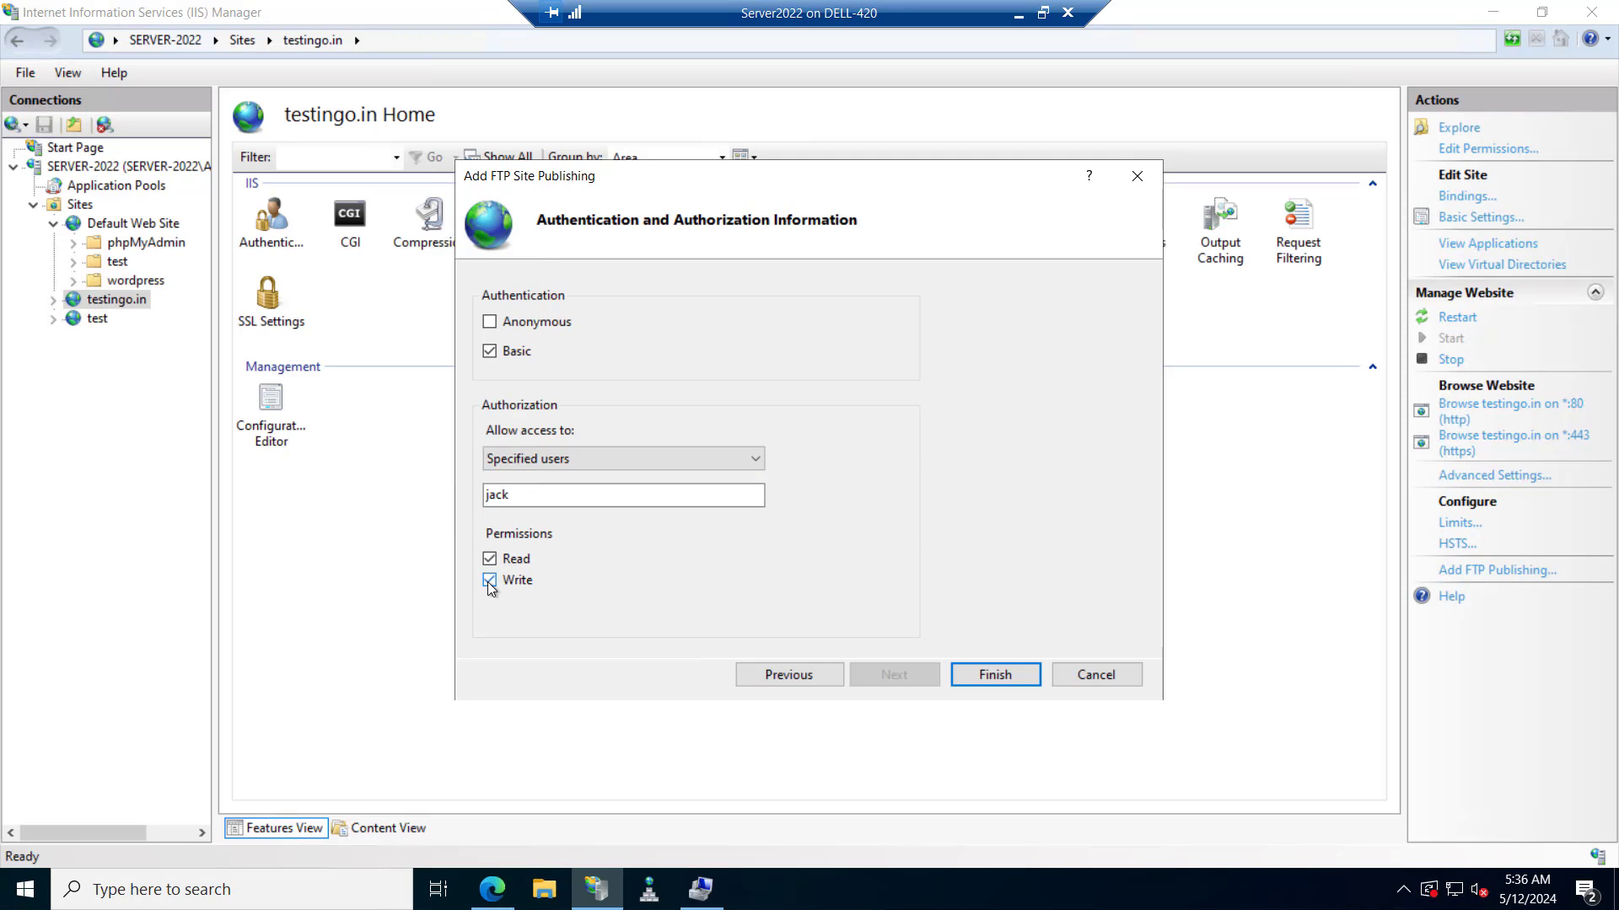
{"action": "left_click", "coordinate": [994, 675]}
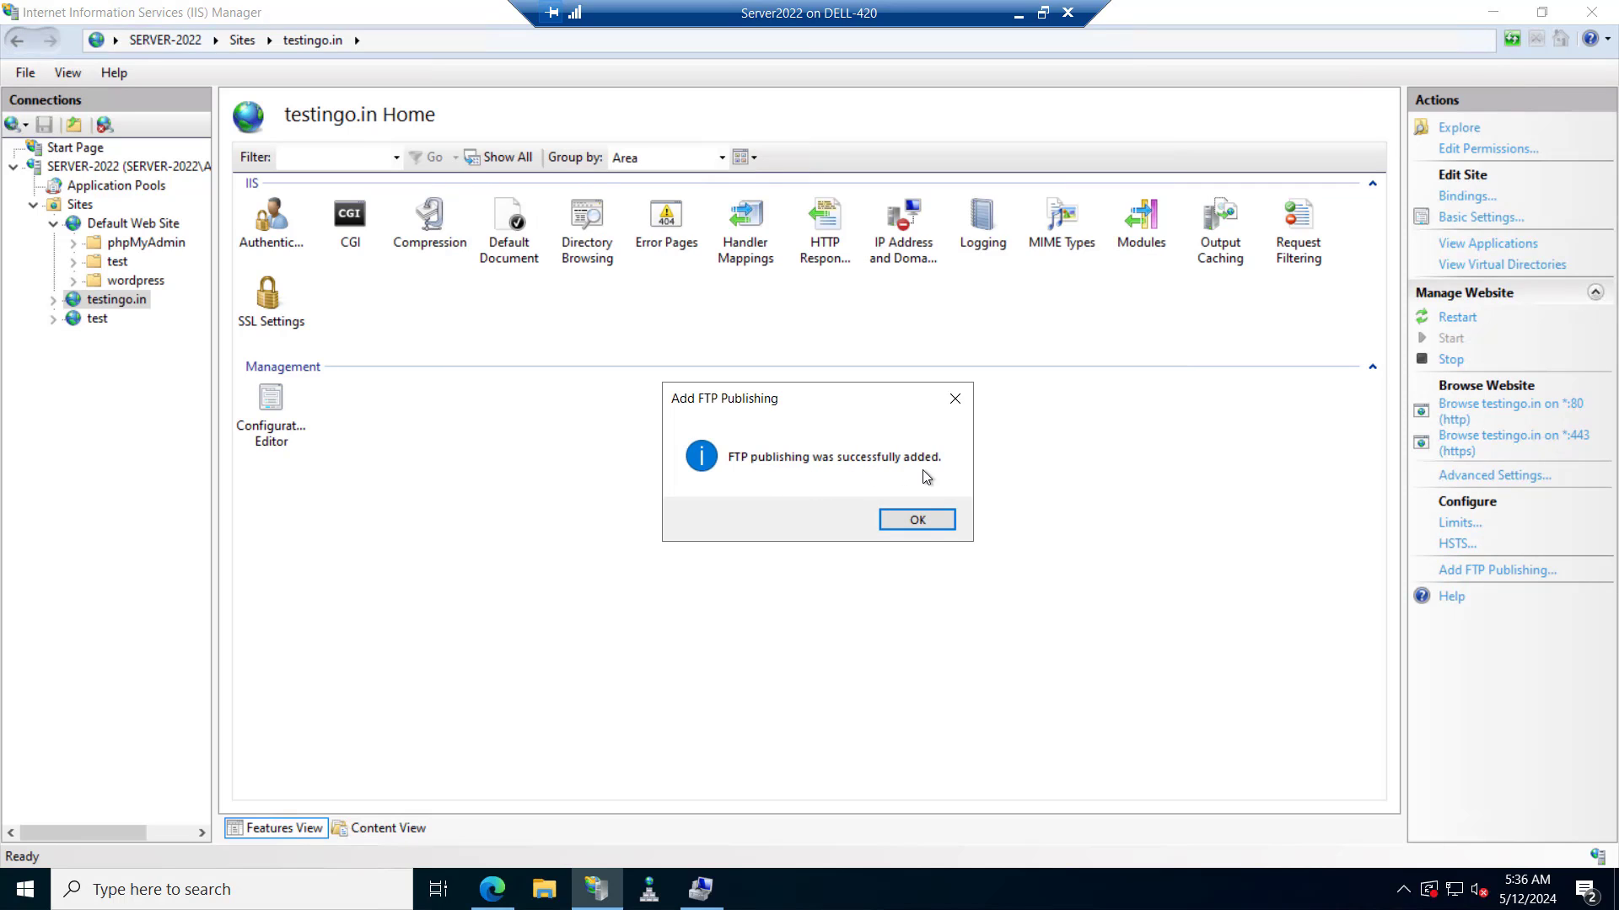
{"action": "left_click", "coordinate": [919, 523]}
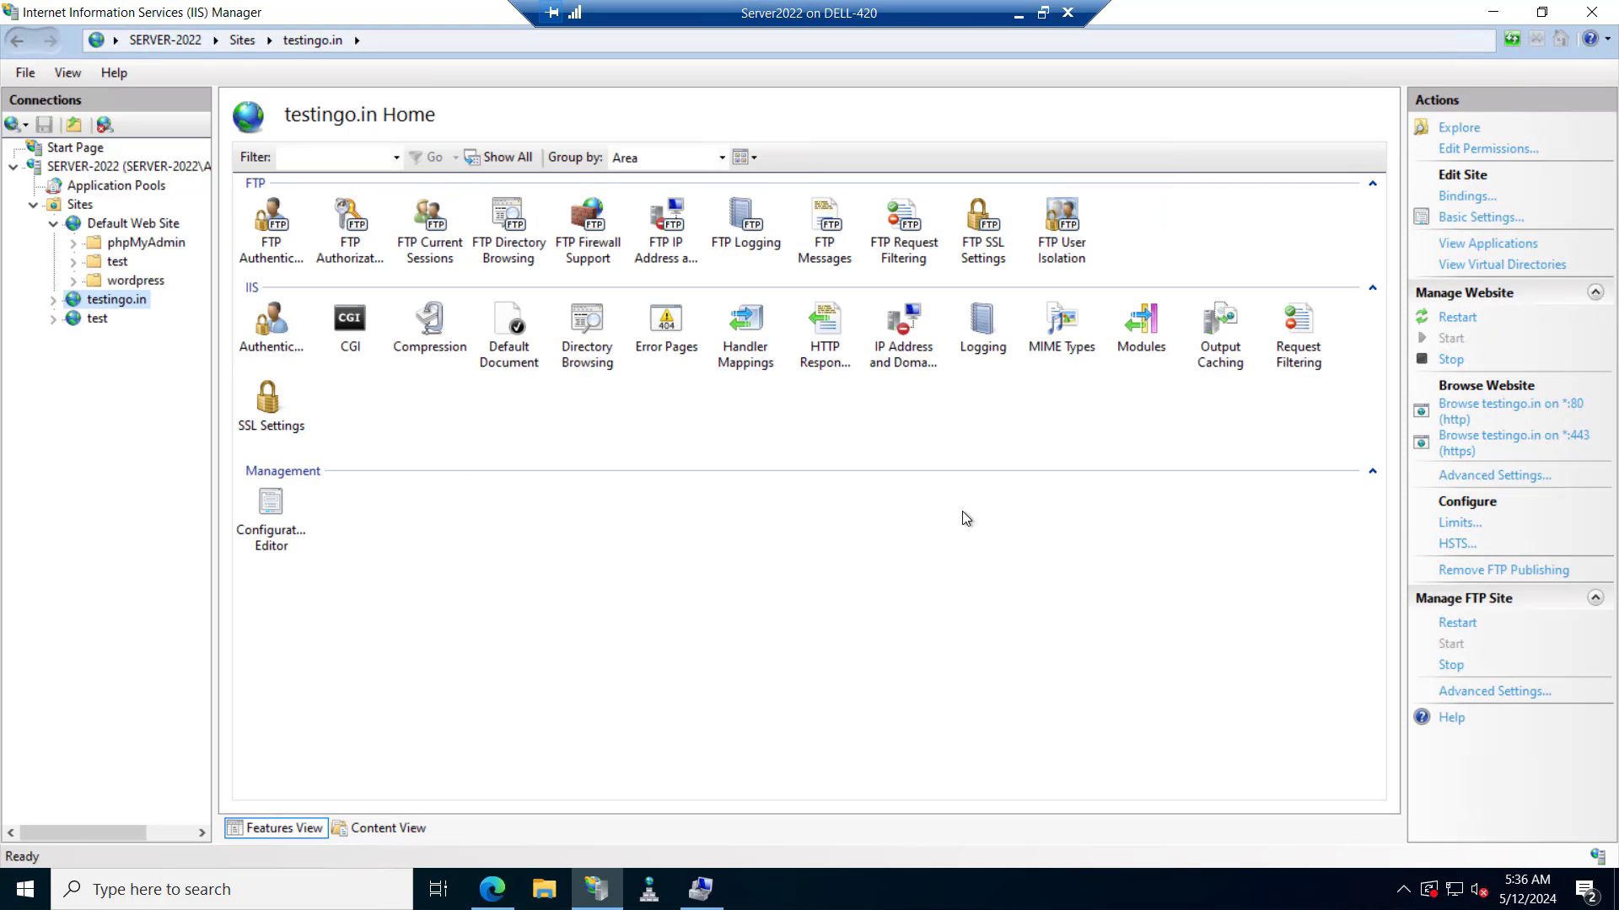
Open the FileZilla Client 3.67.0 Windows download page in Edge, then minimize the browser.
{"action": "left_click", "coordinate": [1492, 12]}
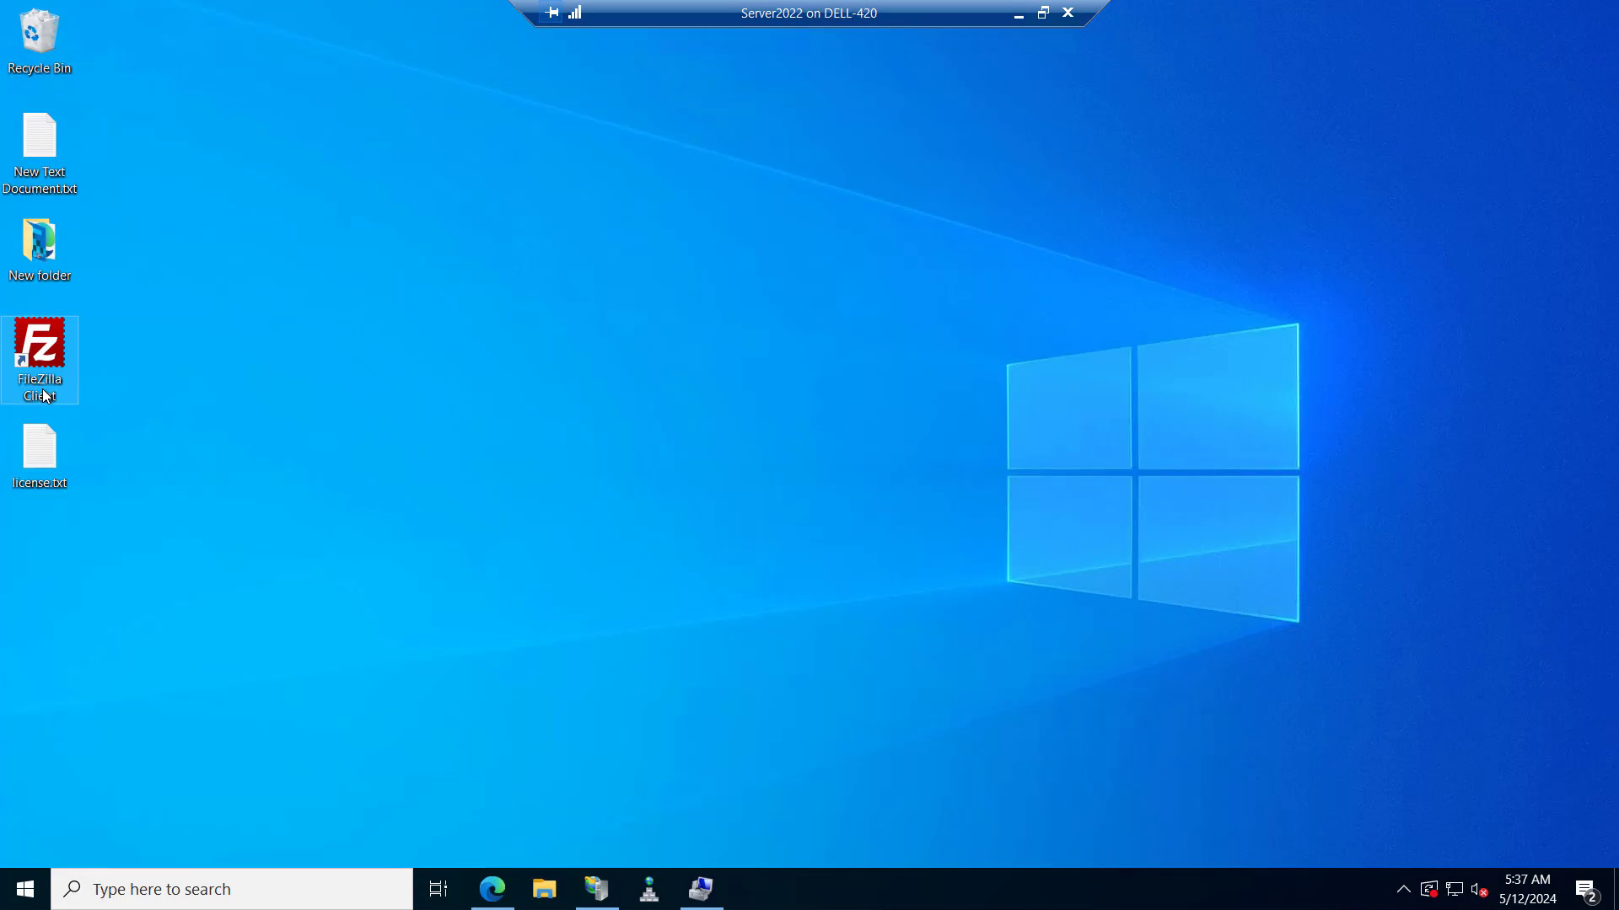
{"action": "left_click", "coordinate": [493, 889]}
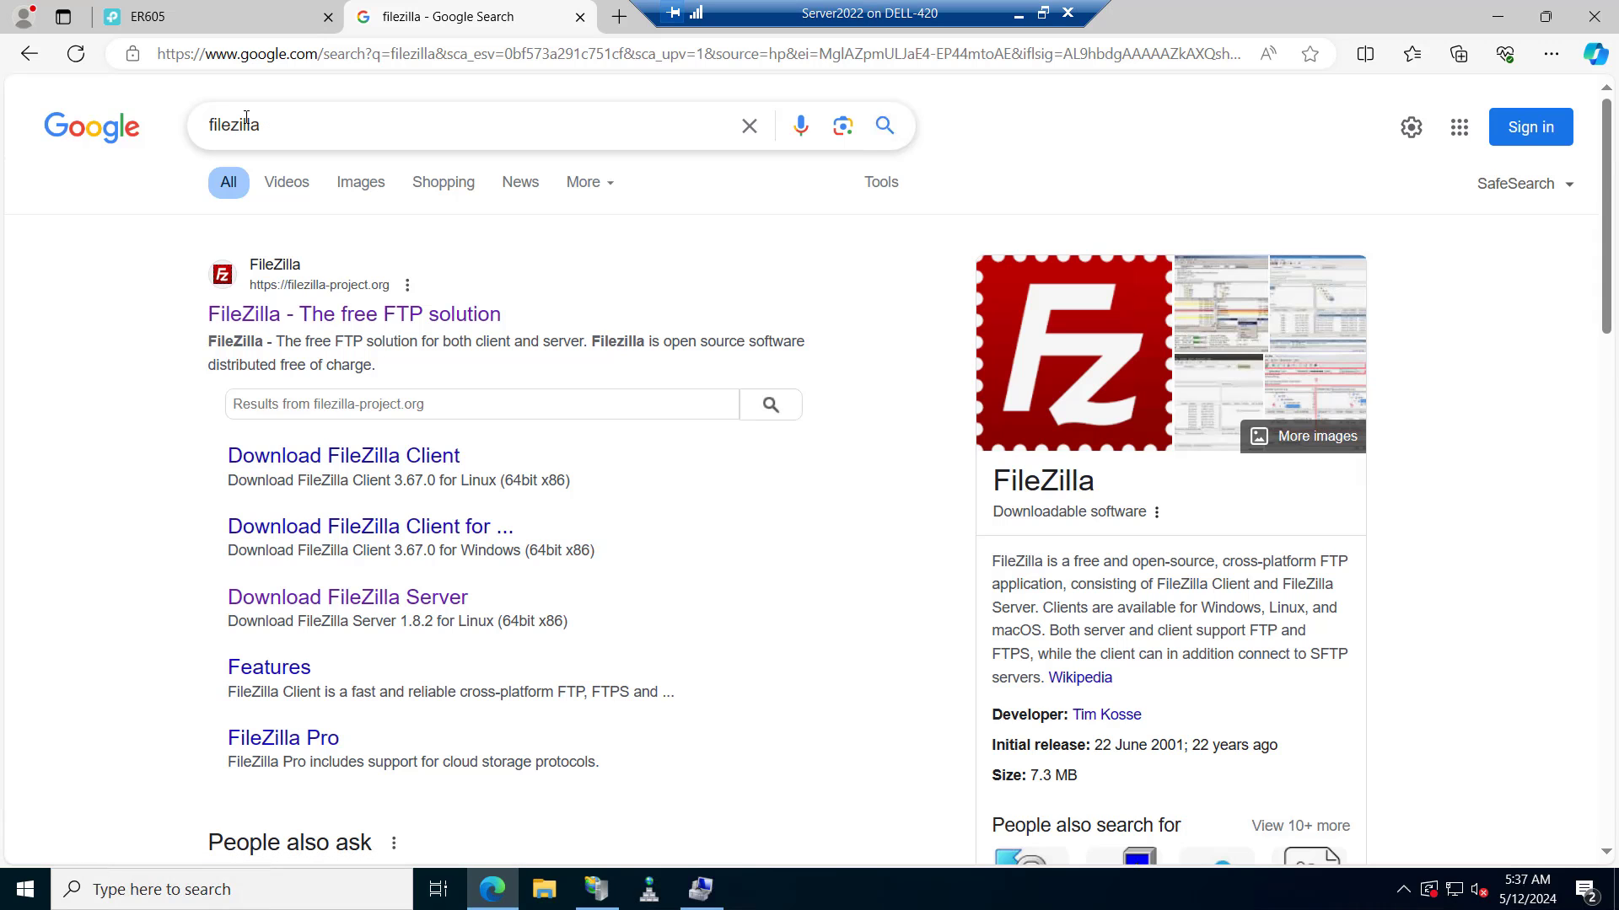
{"action": "left_click", "coordinate": [300, 459]}
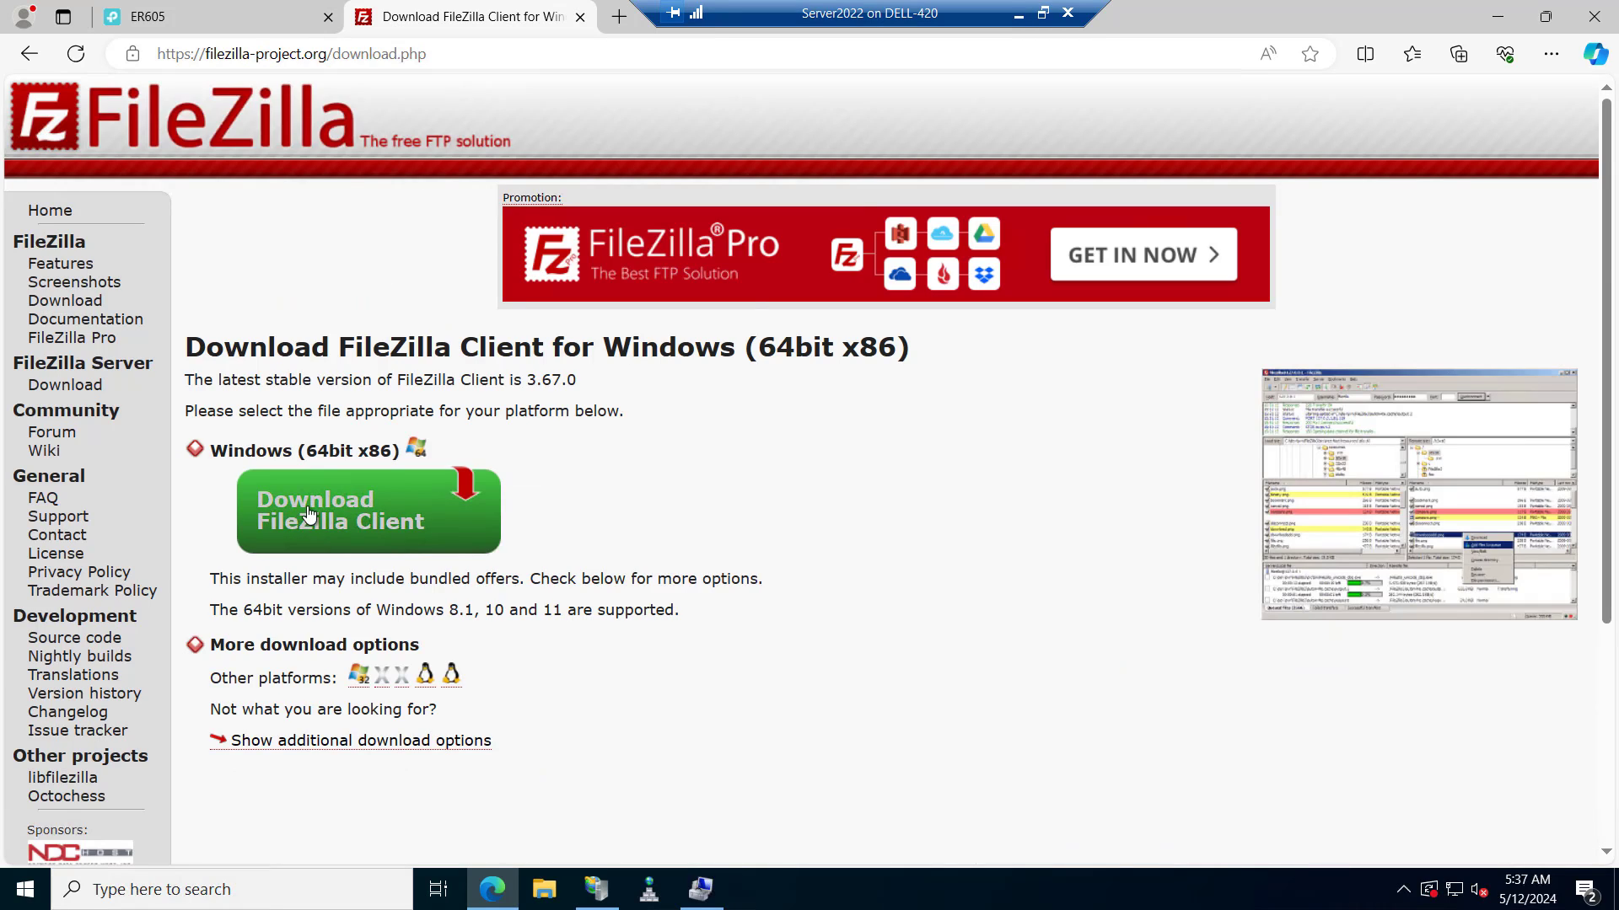
{"action": "left_click", "coordinate": [502, 895]}
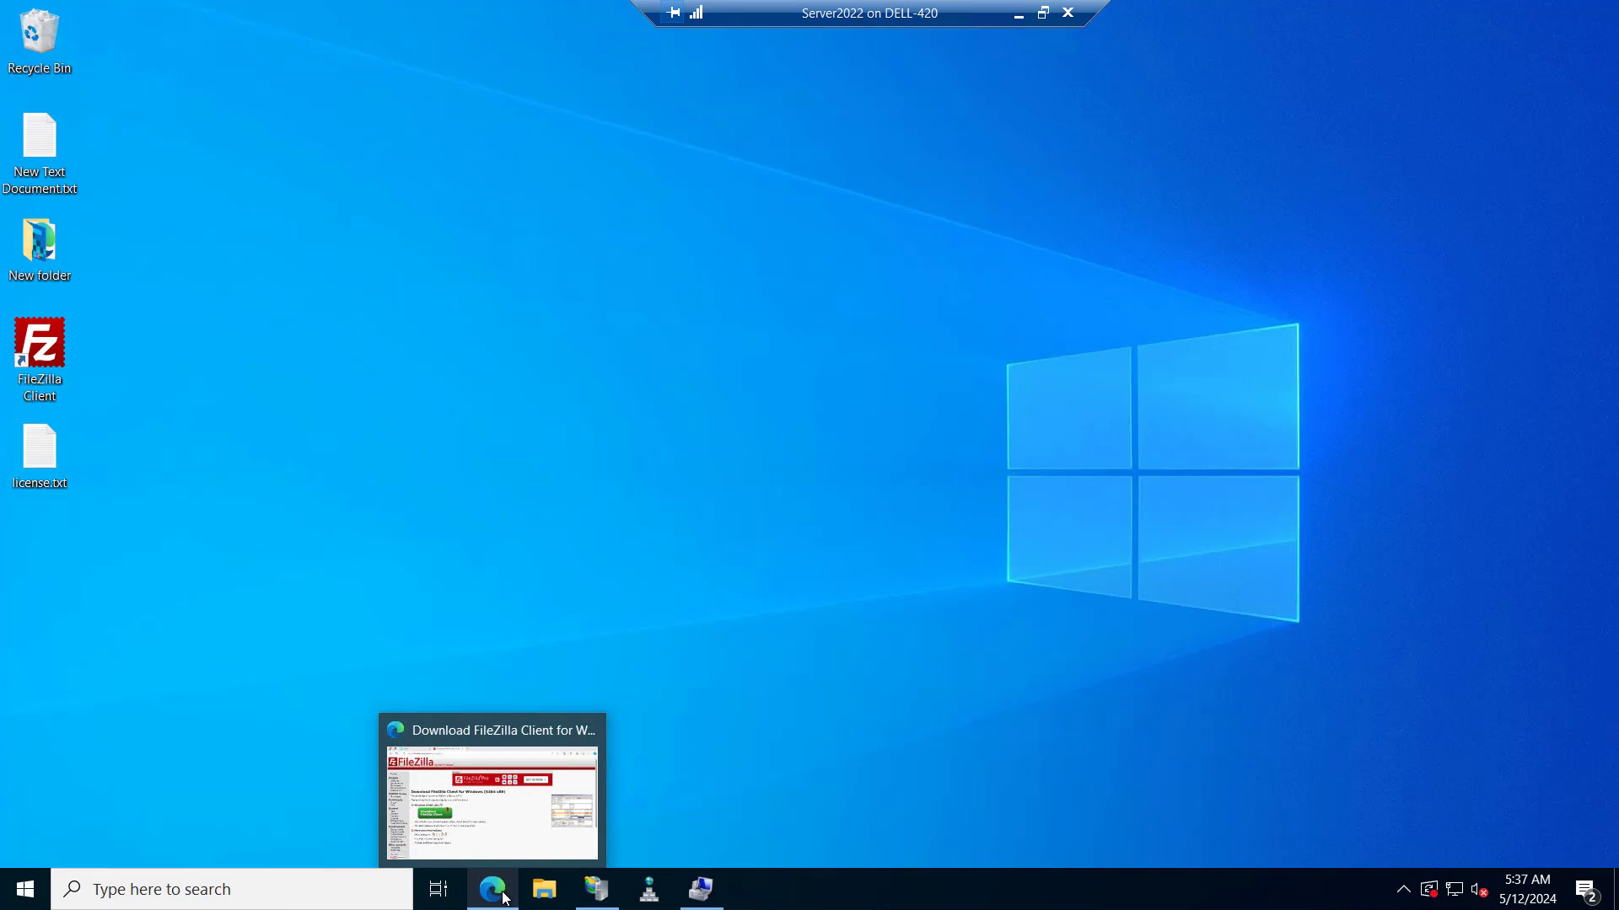
Launch FileZilla and quickconnect to testingo.in with the FTP user's name and password.
{"action": "double_click", "coordinate": [37, 362]}
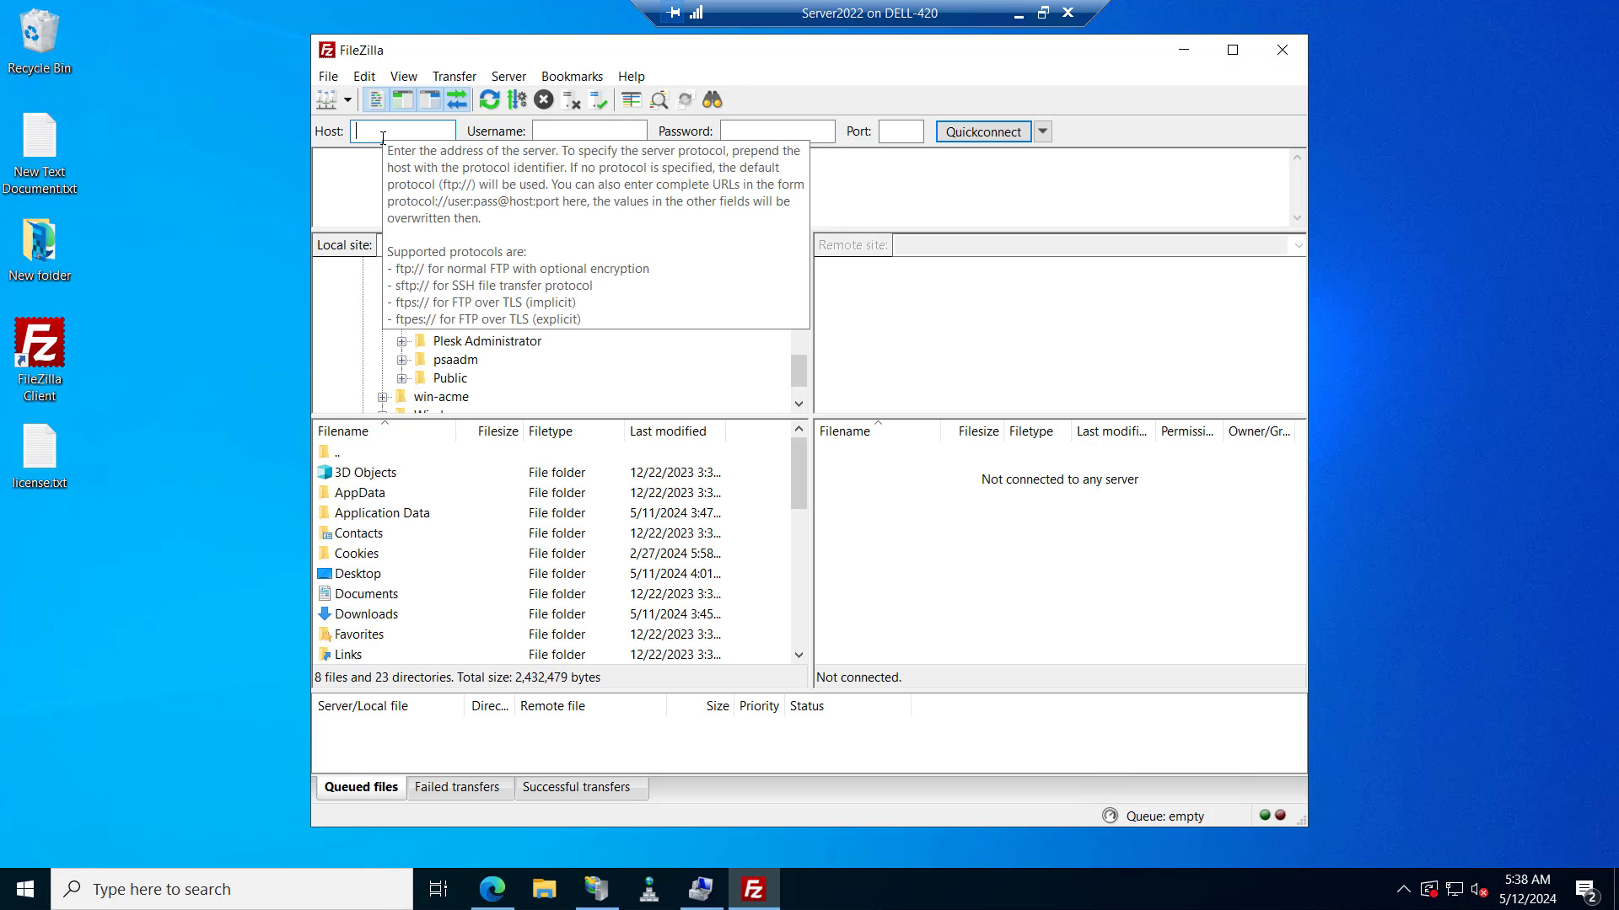
{"action": "type", "text": "testingo.in"}
{"action": "key", "text": "Tab"}
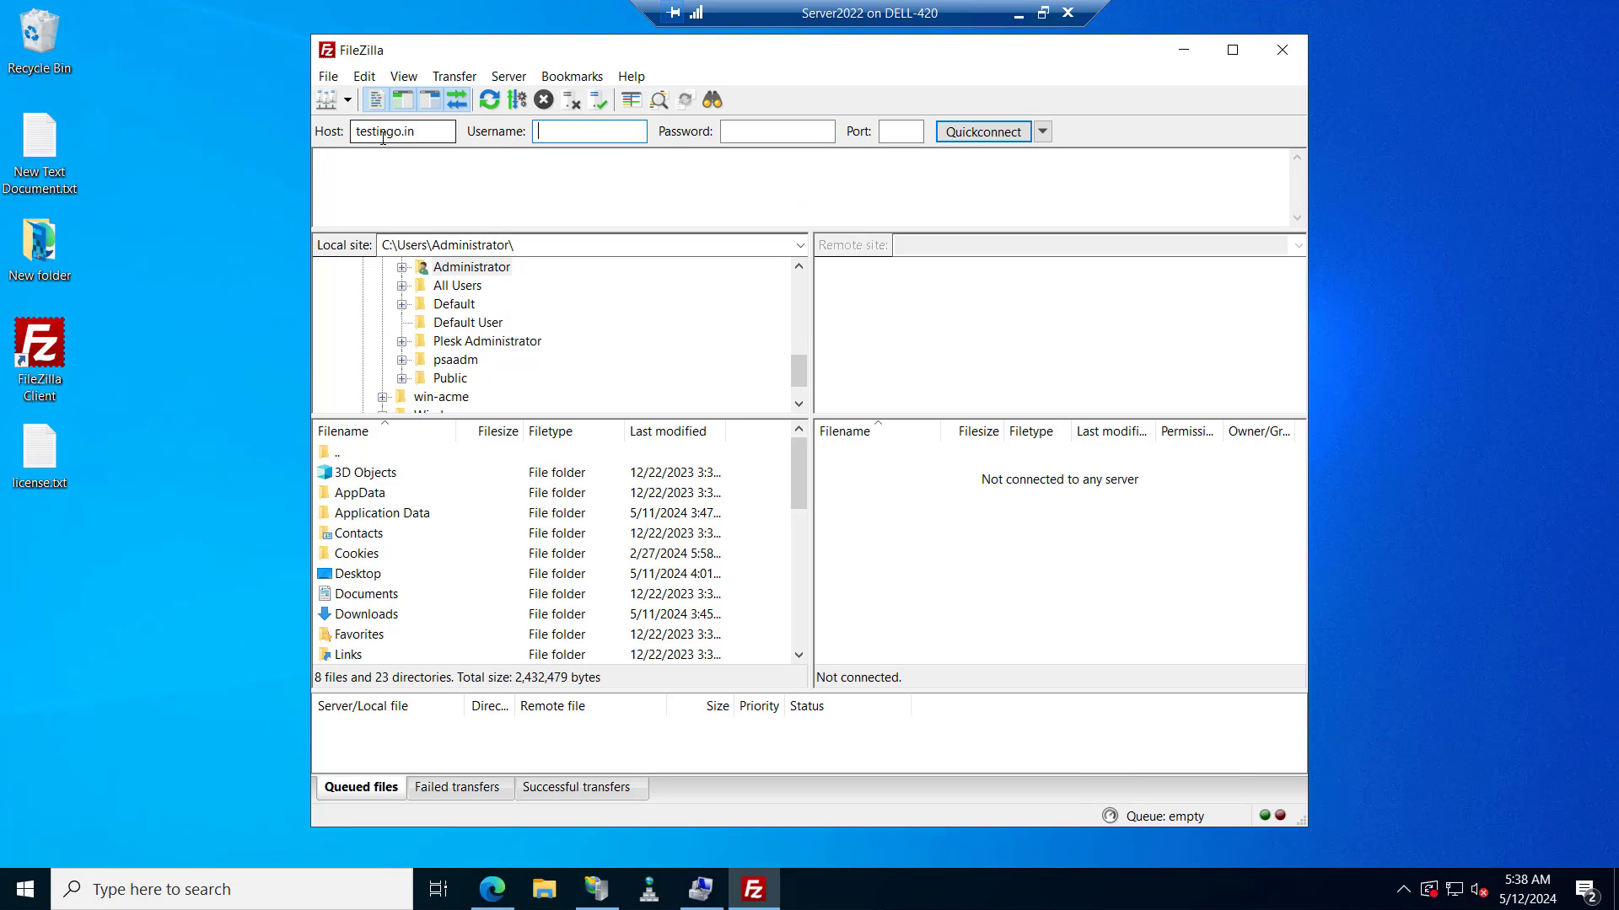
{"action": "type", "text": "jack"}
{"action": "key", "text": "Tab"}
{"action": "type", "text": "●●●●●●●●●●●"}
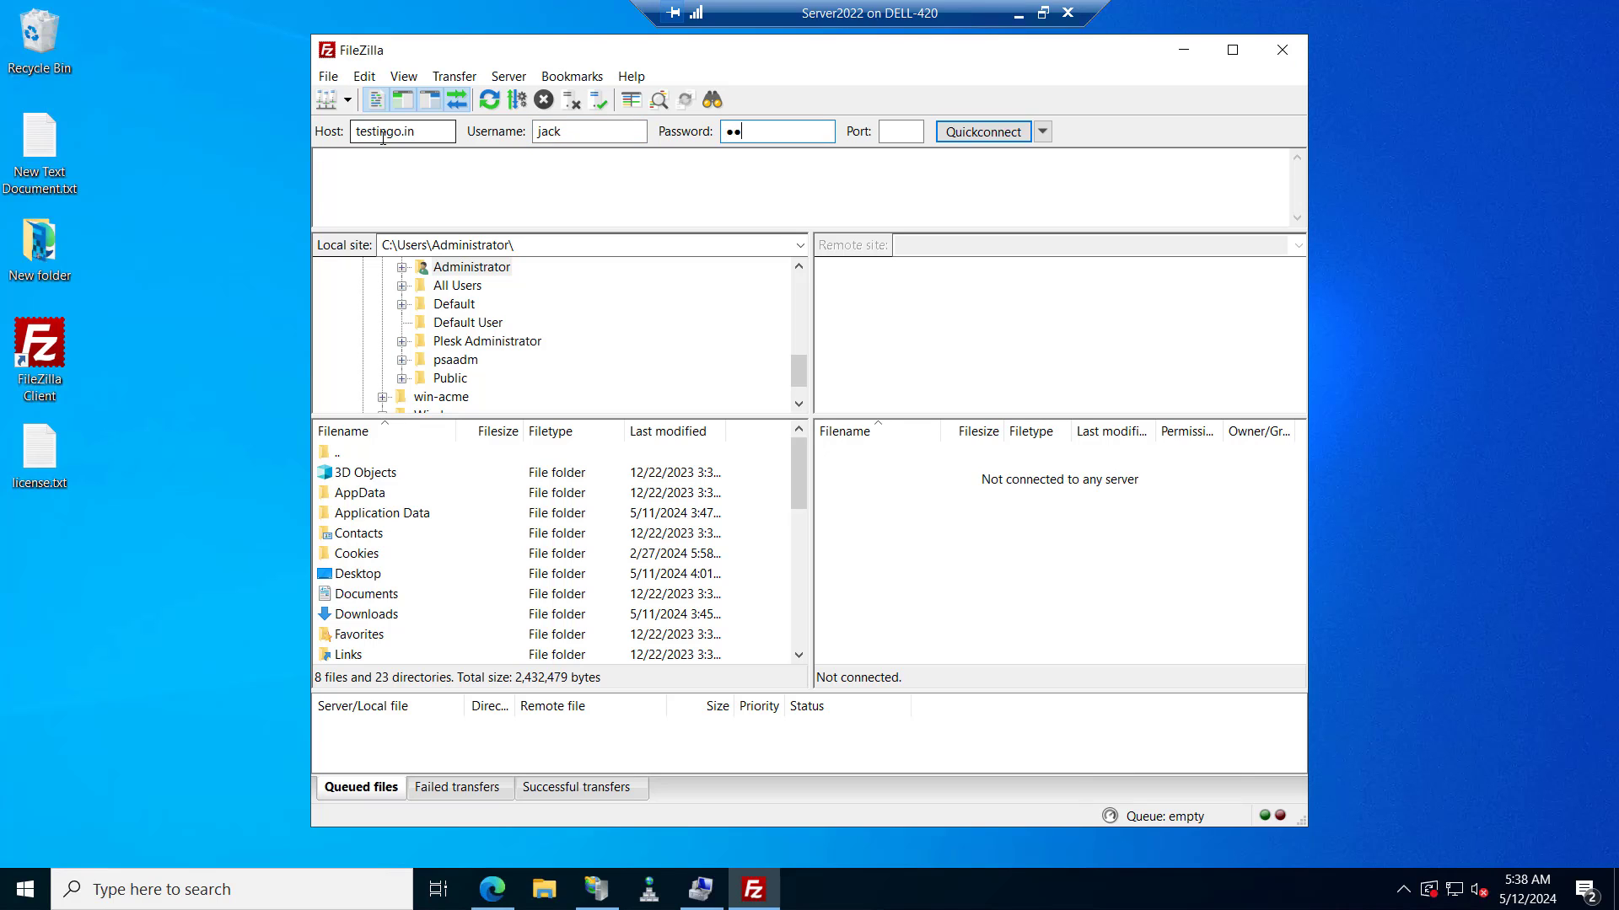
{"action": "key", "text": "Return"}
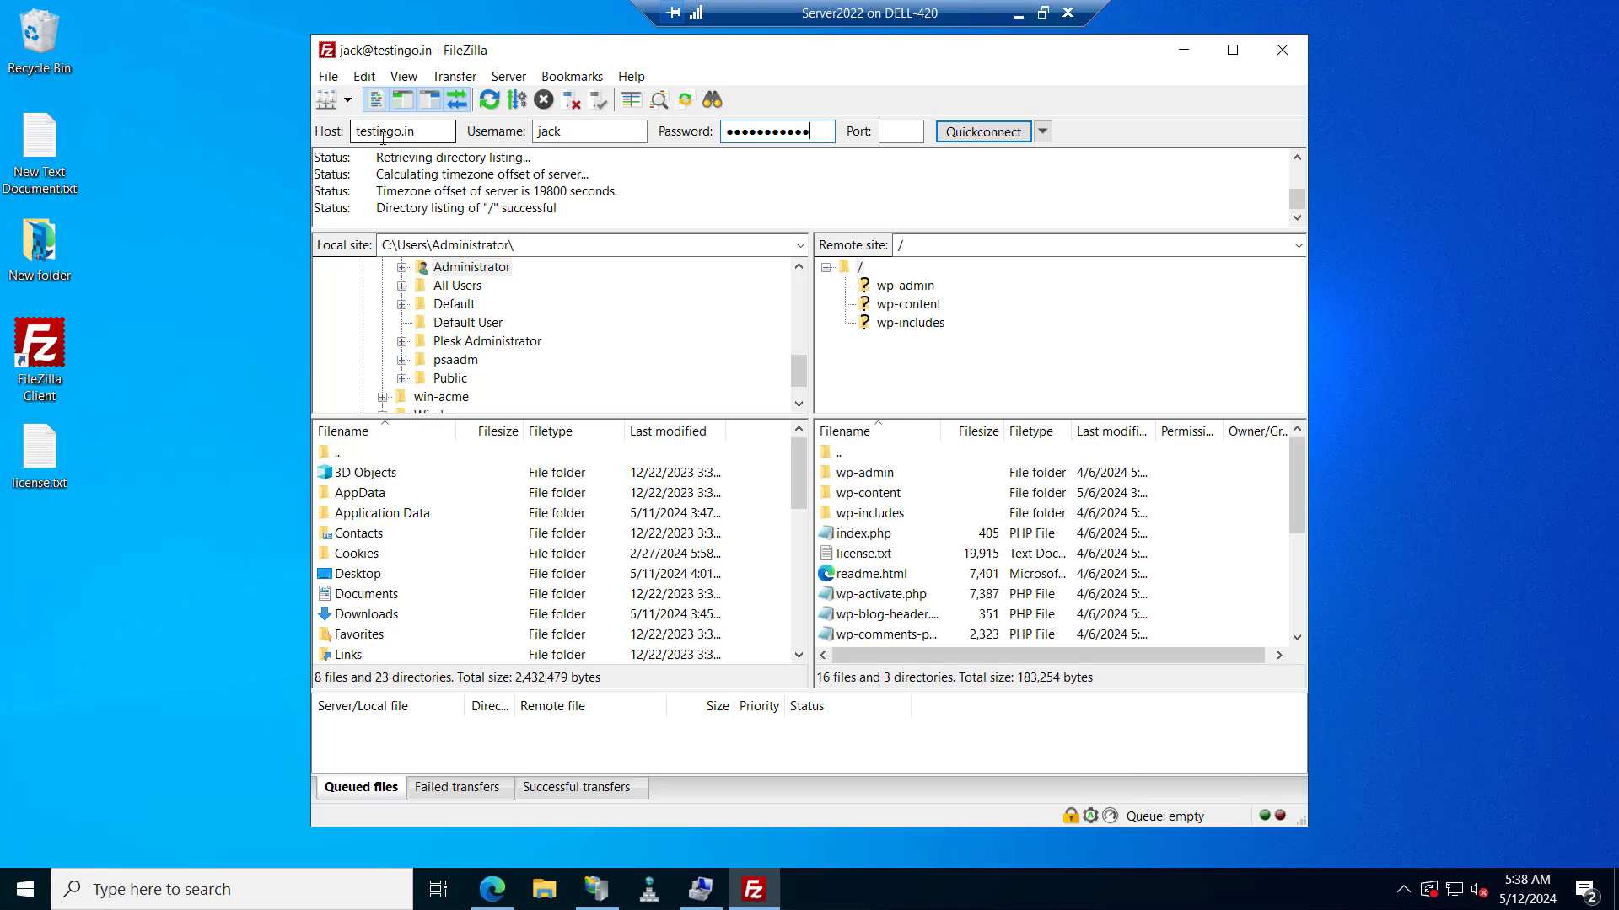
Highlight the log lines showing the TLS connection established and the directory listing succeeded.
{"action": "left_click_drag", "start_coordinate": [376, 209], "coordinate": [561, 202]}
{"action": "scroll", "coordinate": [526, 209], "scroll_direction": "up", "scroll_amount": 2}
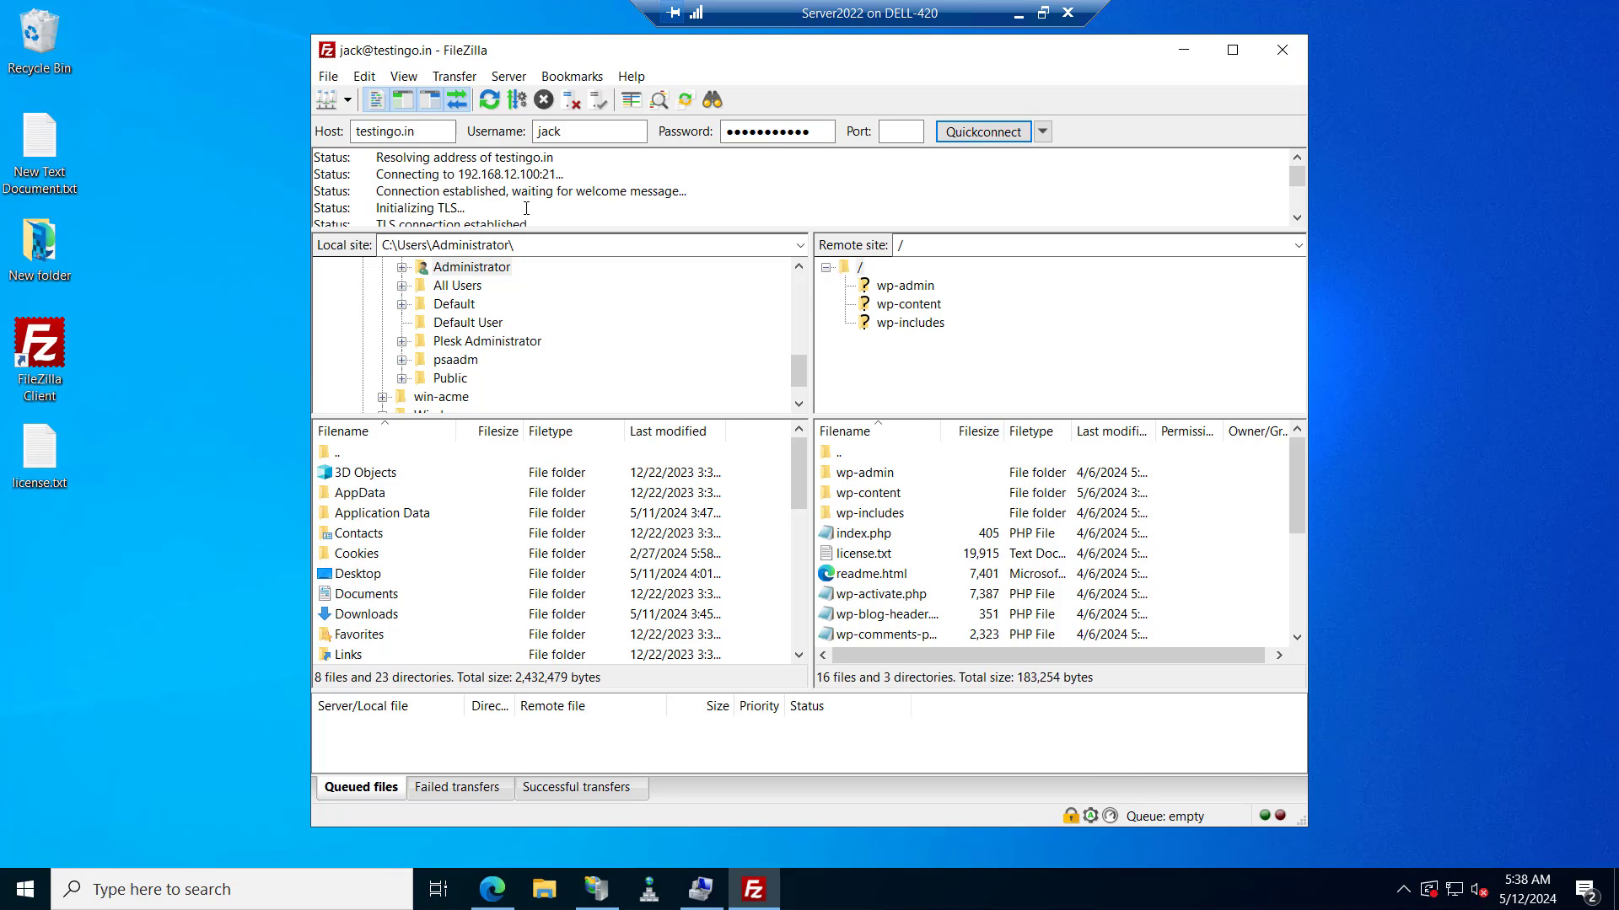
{"action": "double_click", "coordinate": [450, 208]}
{"action": "left_click_drag", "start_coordinate": [384, 220], "coordinate": [491, 210]}
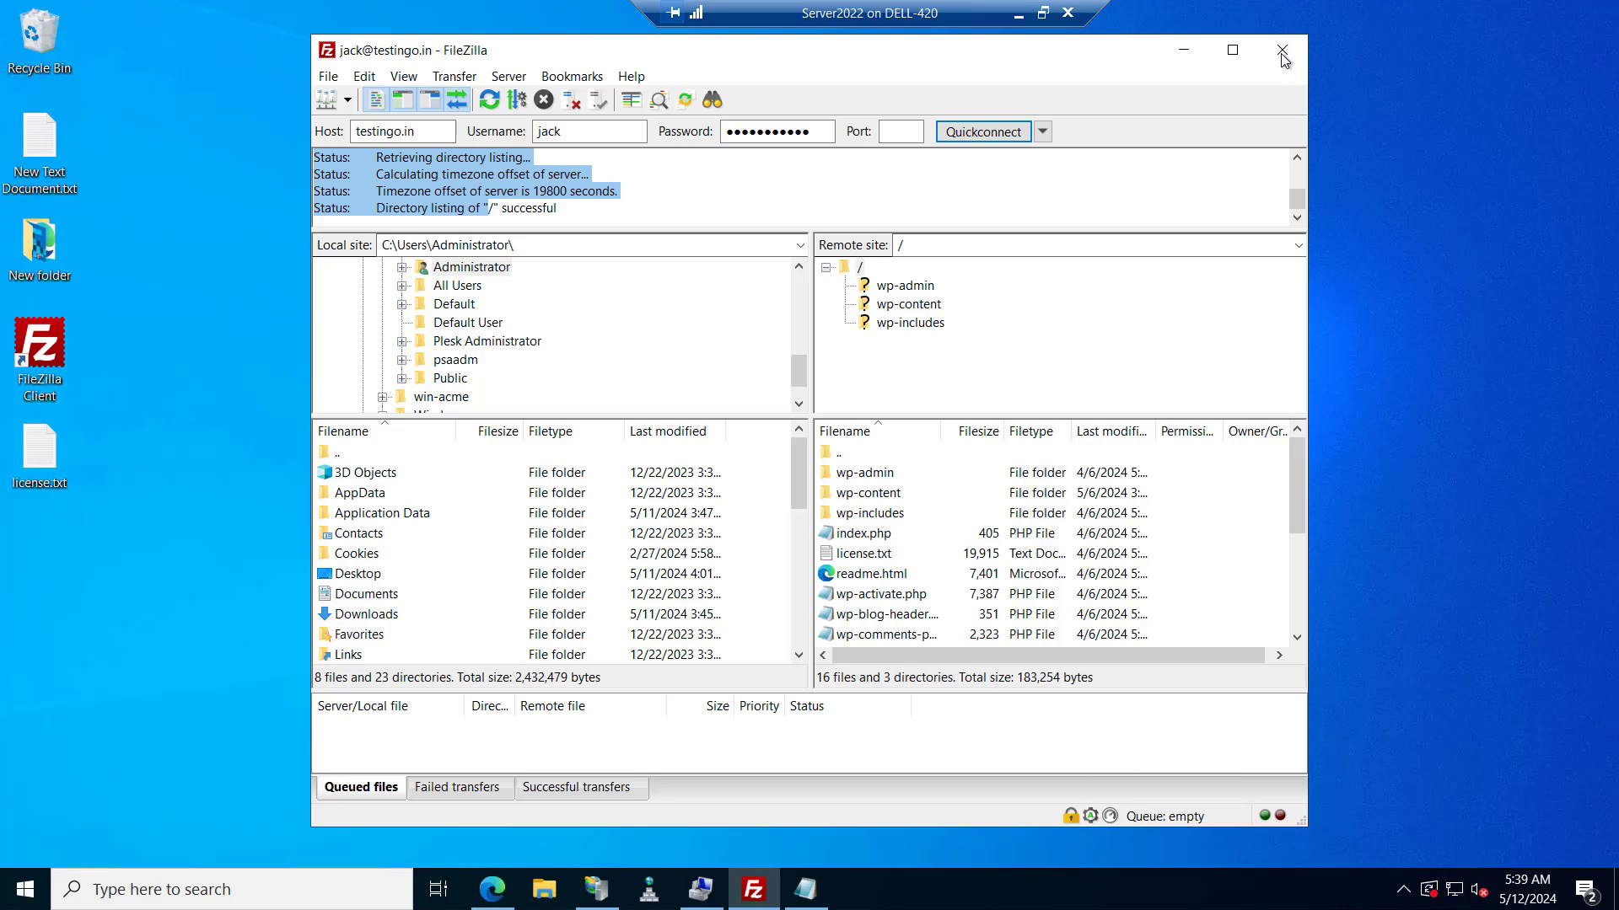
Quickconnect from the other PC, highlight the 'Failed to retrieve directory listing' error, and return to IIS Manager.
{"action": "left_click", "coordinate": [1282, 50]}
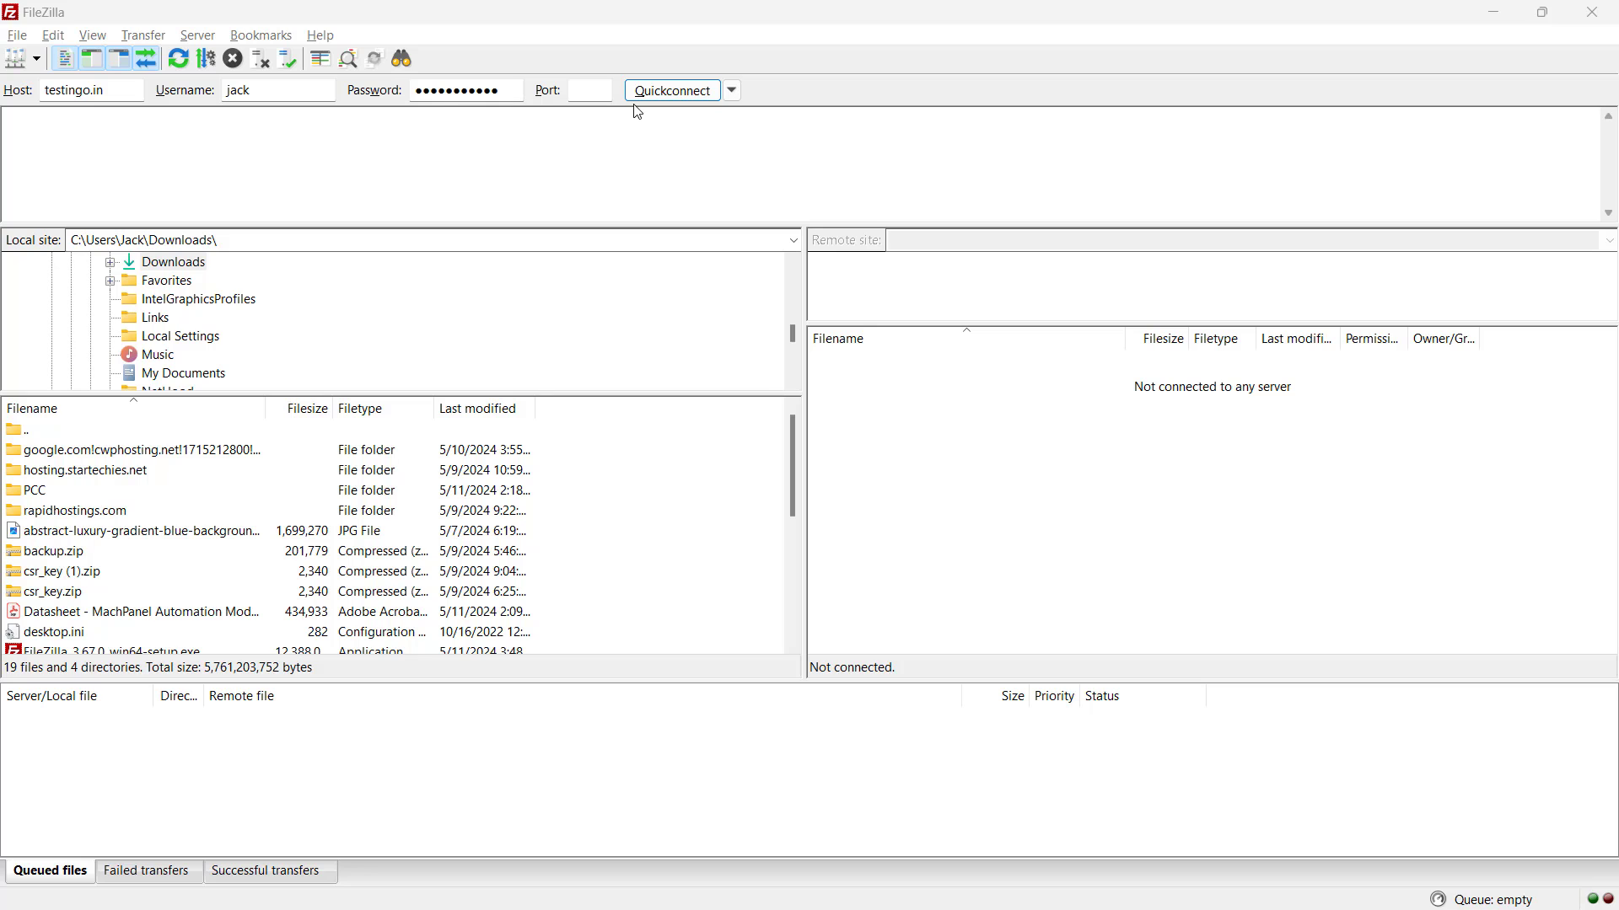
{"action": "left_click", "coordinate": [662, 100]}
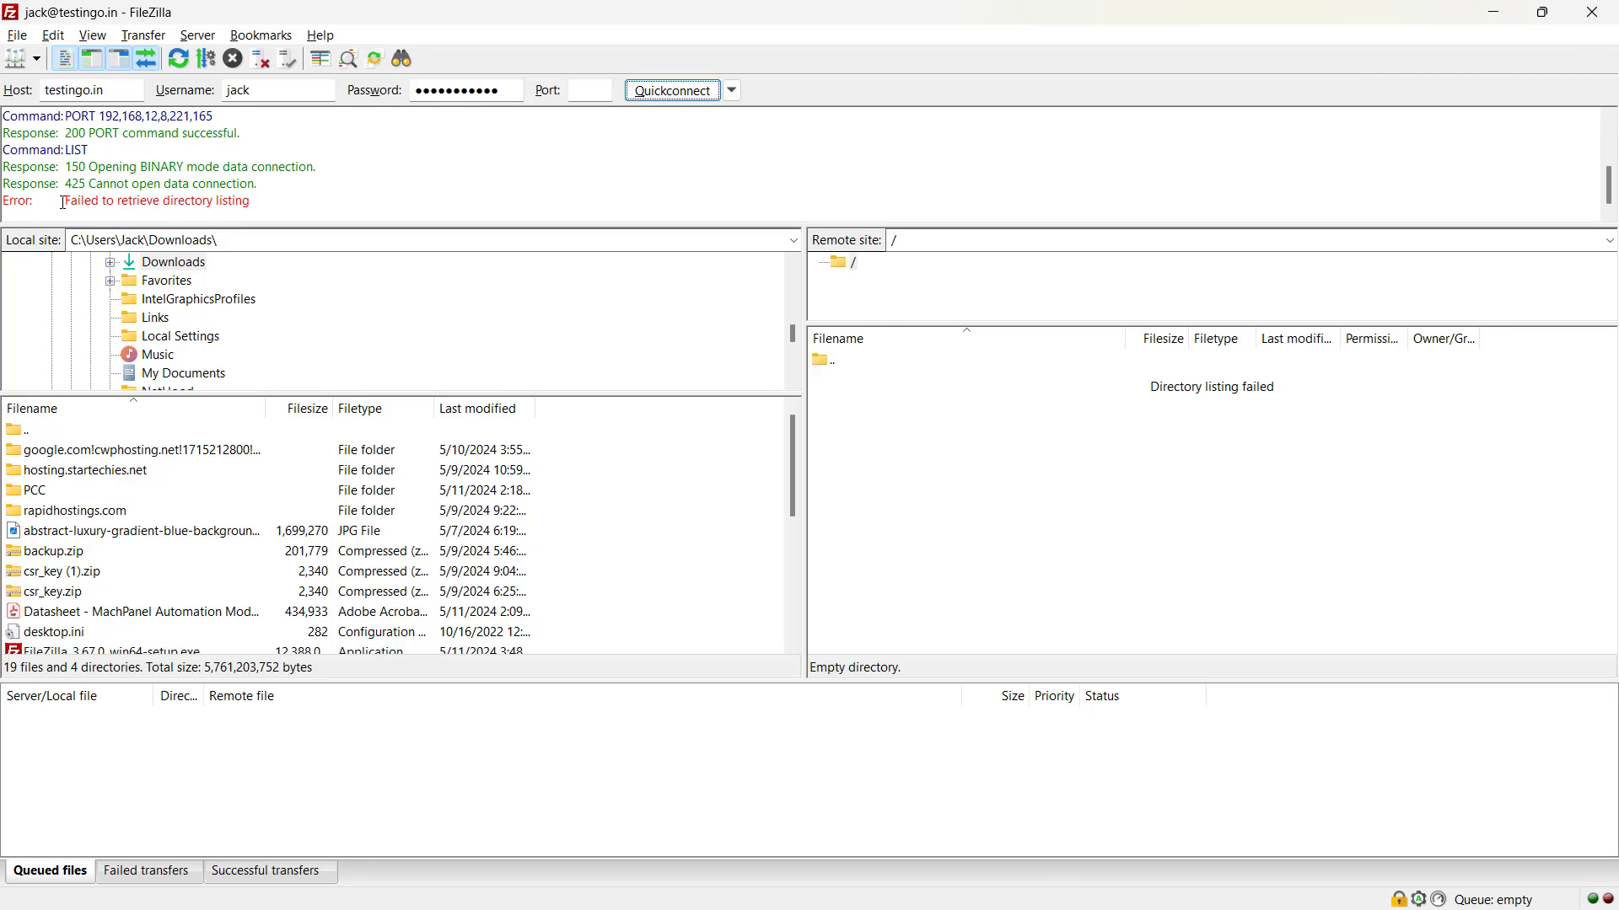
{"action": "left_click_drag", "start_coordinate": [63, 203], "coordinate": [256, 202]}
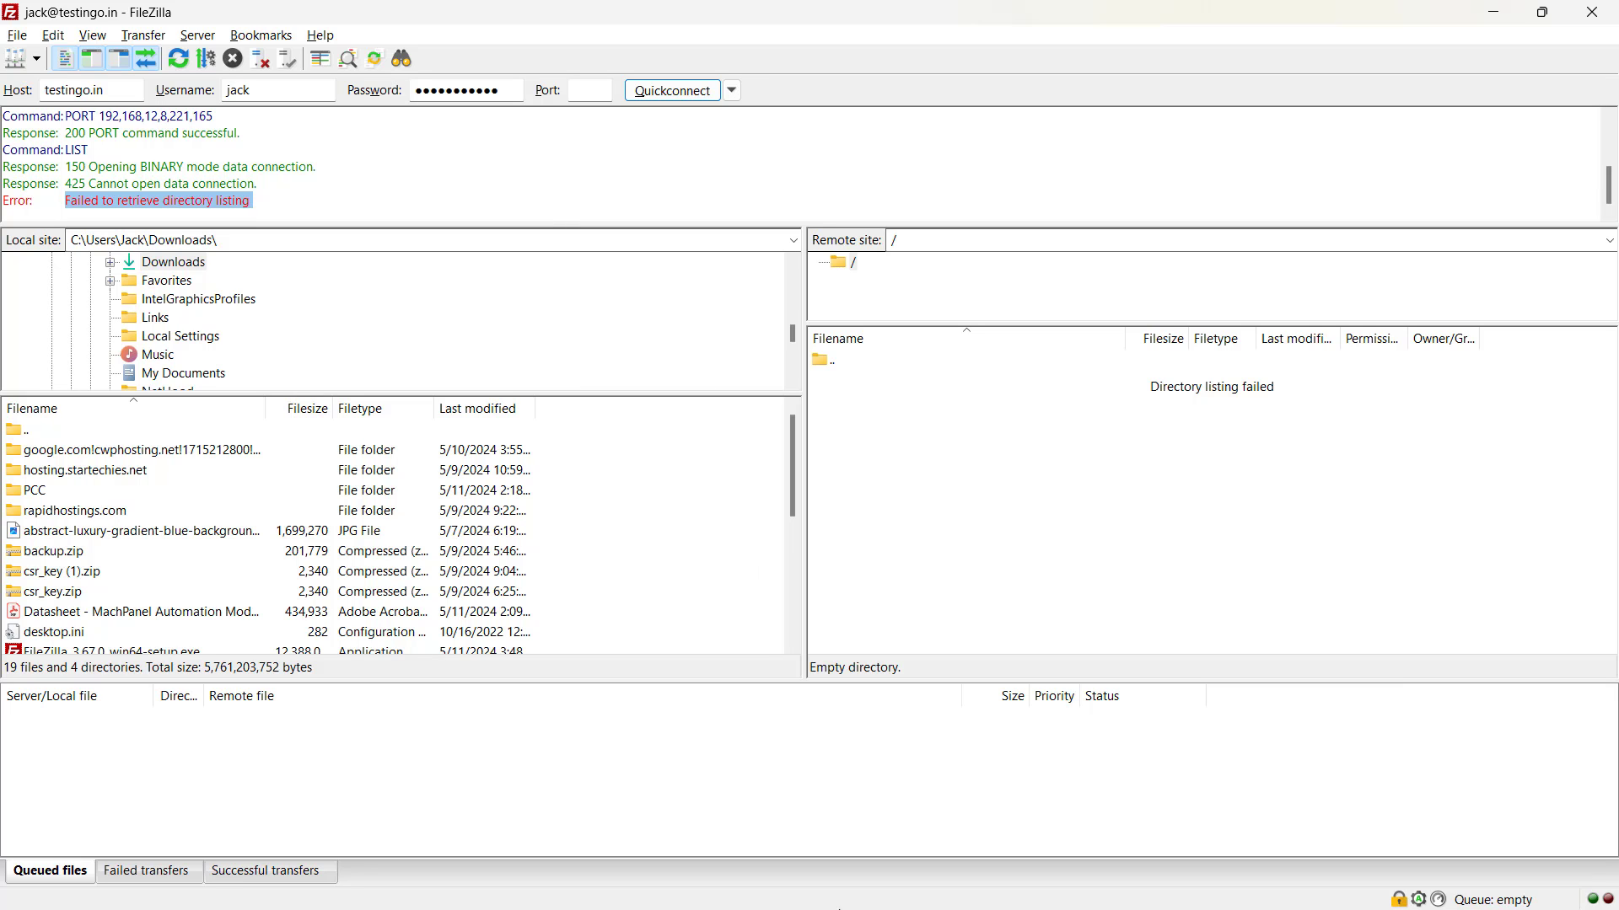
{"action": "left_click", "coordinate": [853, 902]}
{"action": "left_click", "coordinate": [595, 891]}
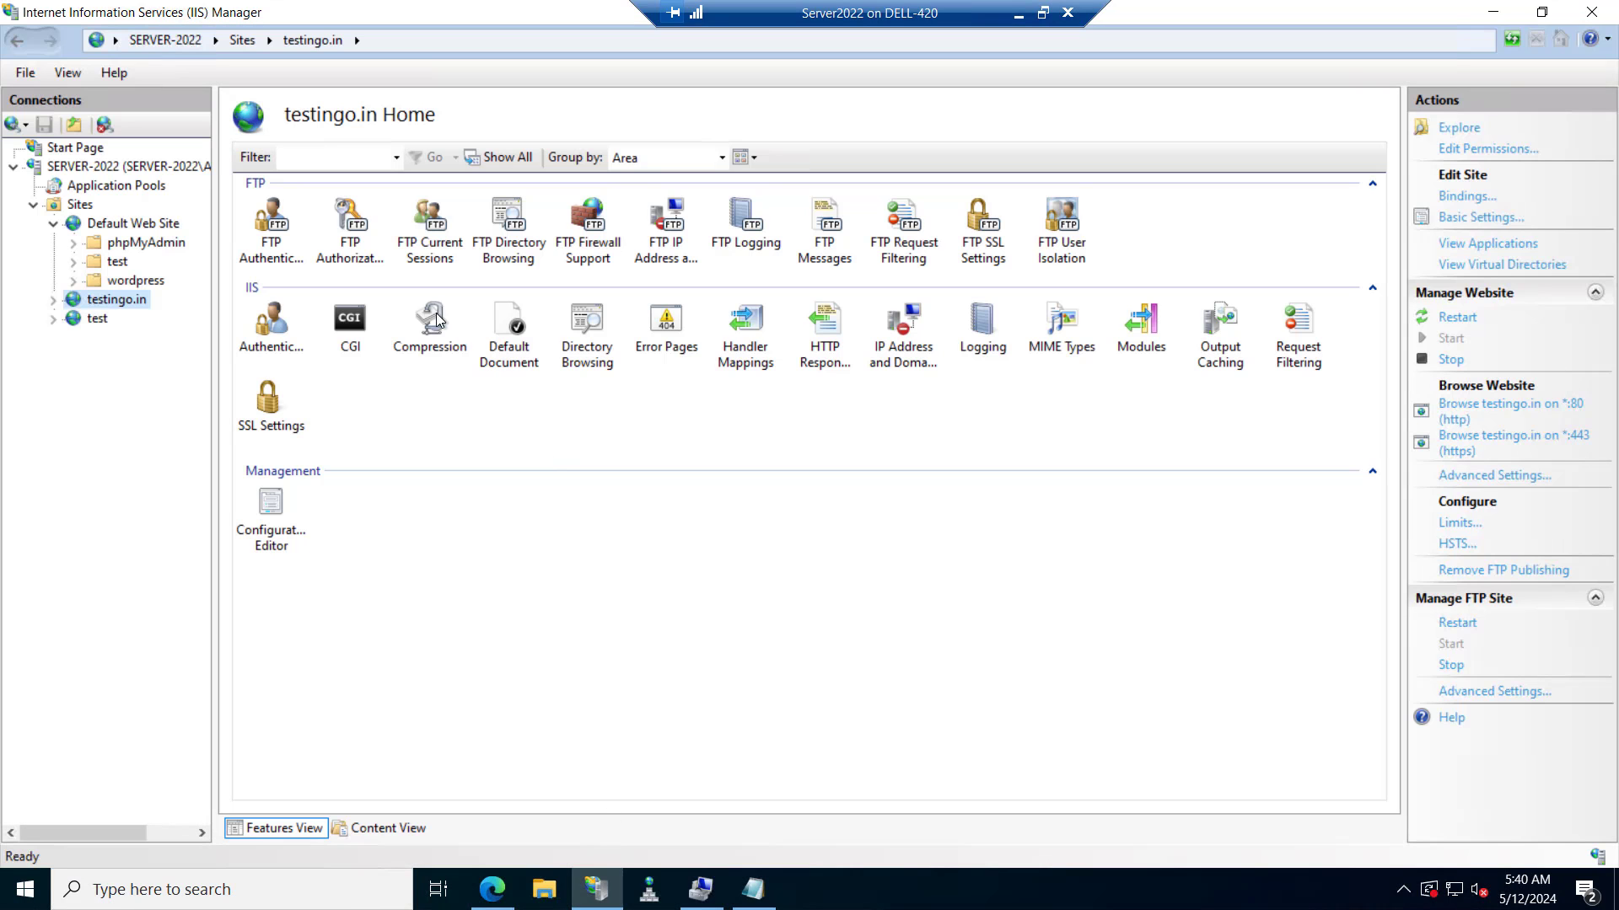
{"action": "left_click", "coordinate": [79, 168]}
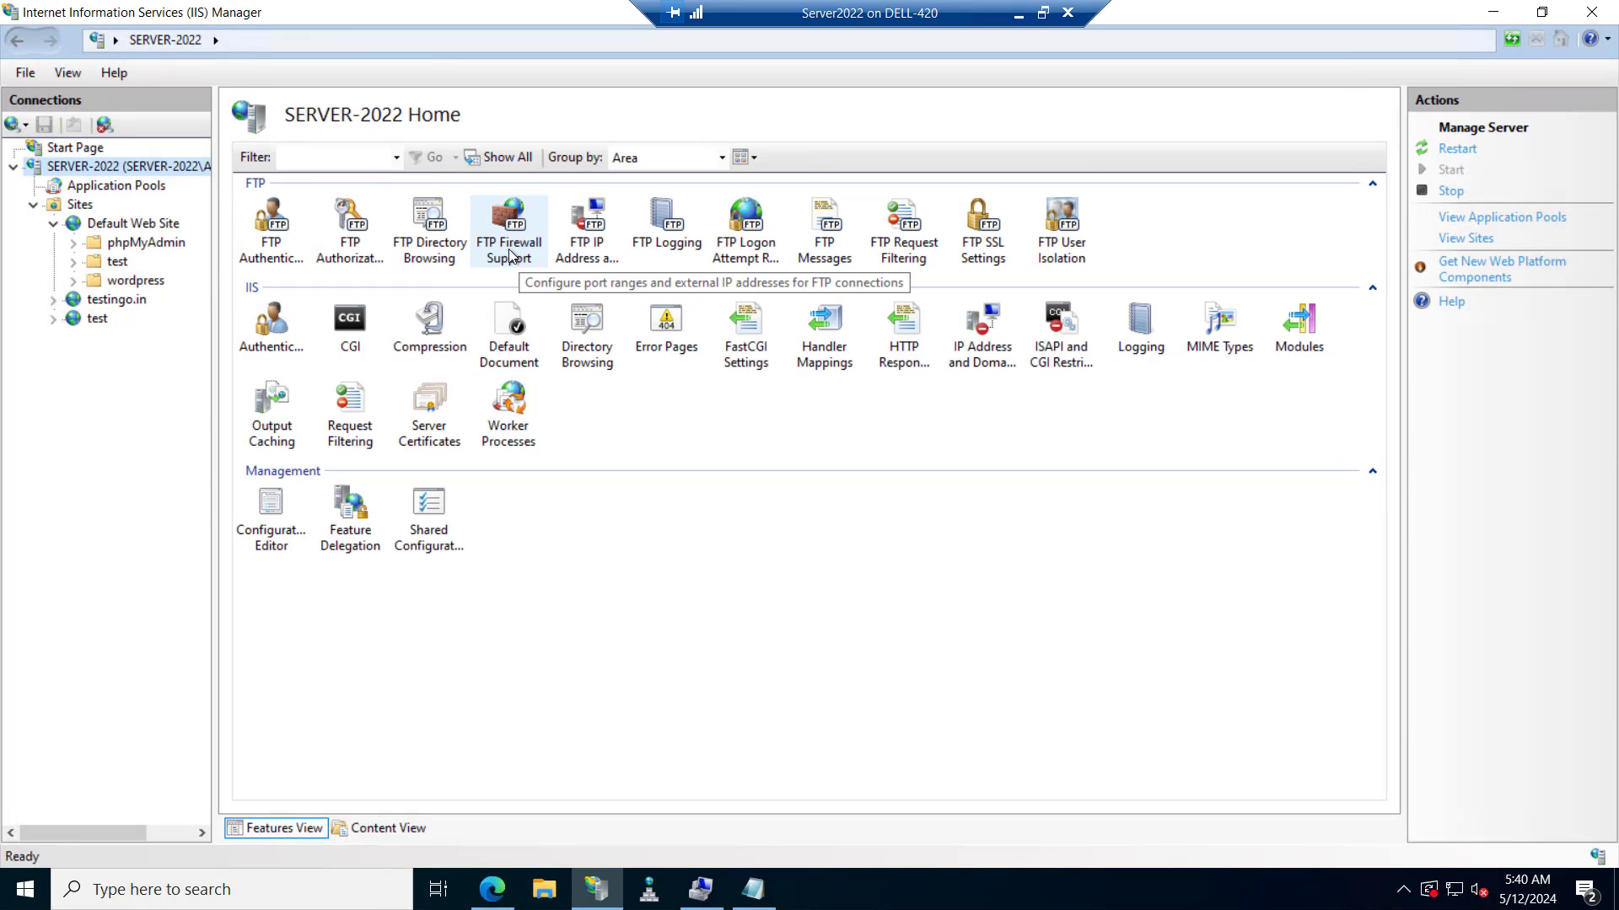
{"action": "double_click", "coordinate": [509, 247]}
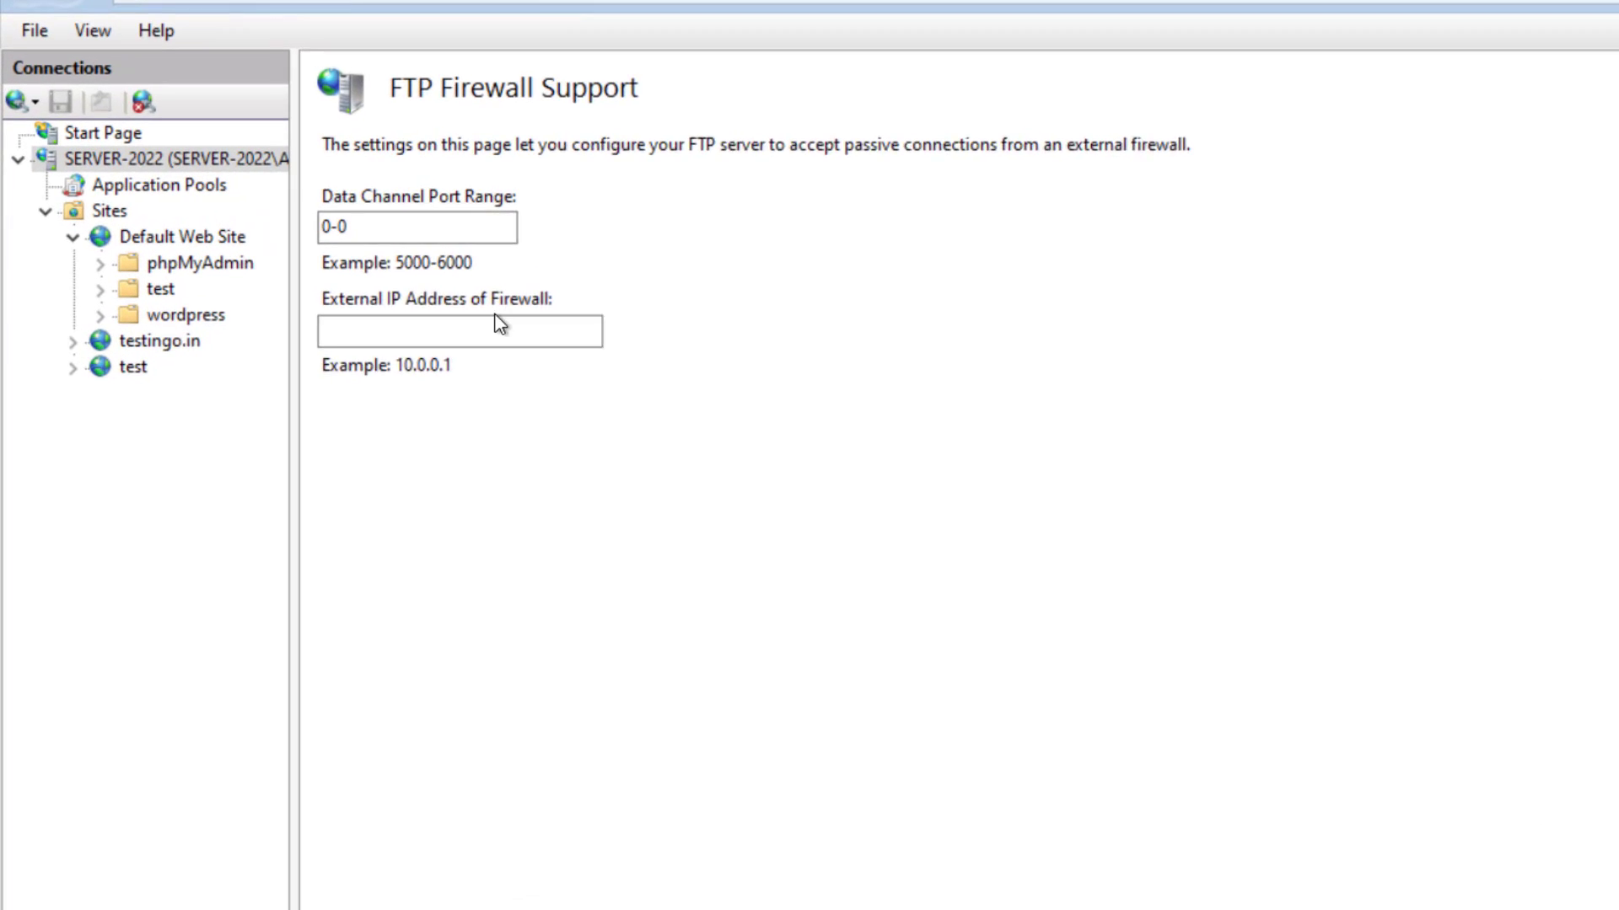
{"action": "left_click_drag", "start_coordinate": [383, 222], "coordinate": [338, 219]}
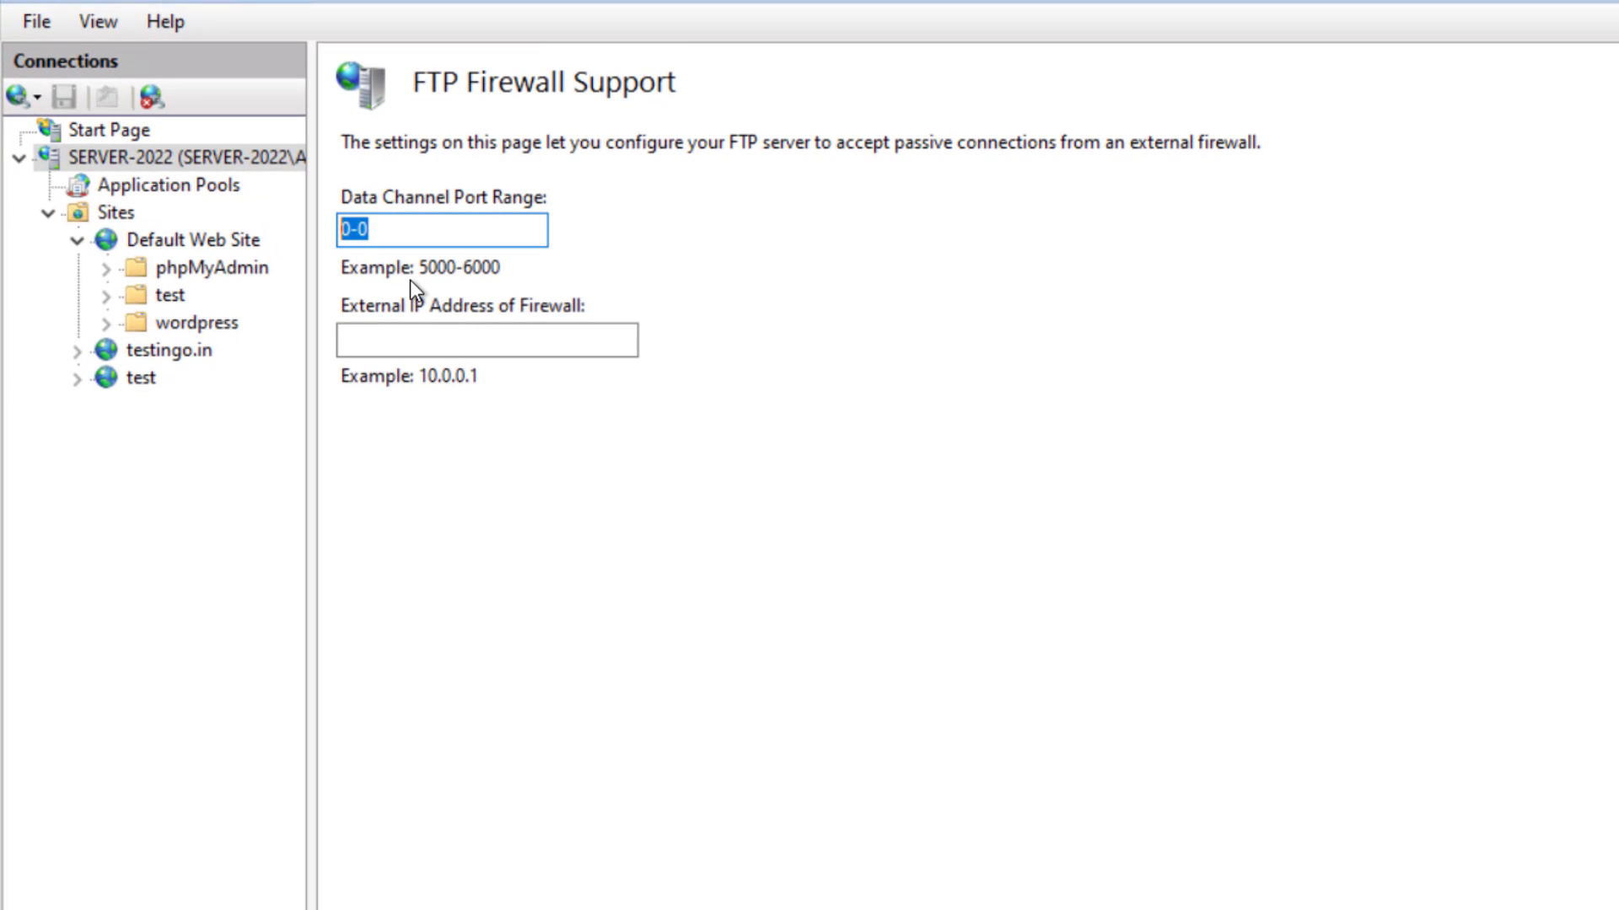
{"action": "type", "text": "49152-65535"}
{"action": "left_click", "coordinate": [383, 343]}
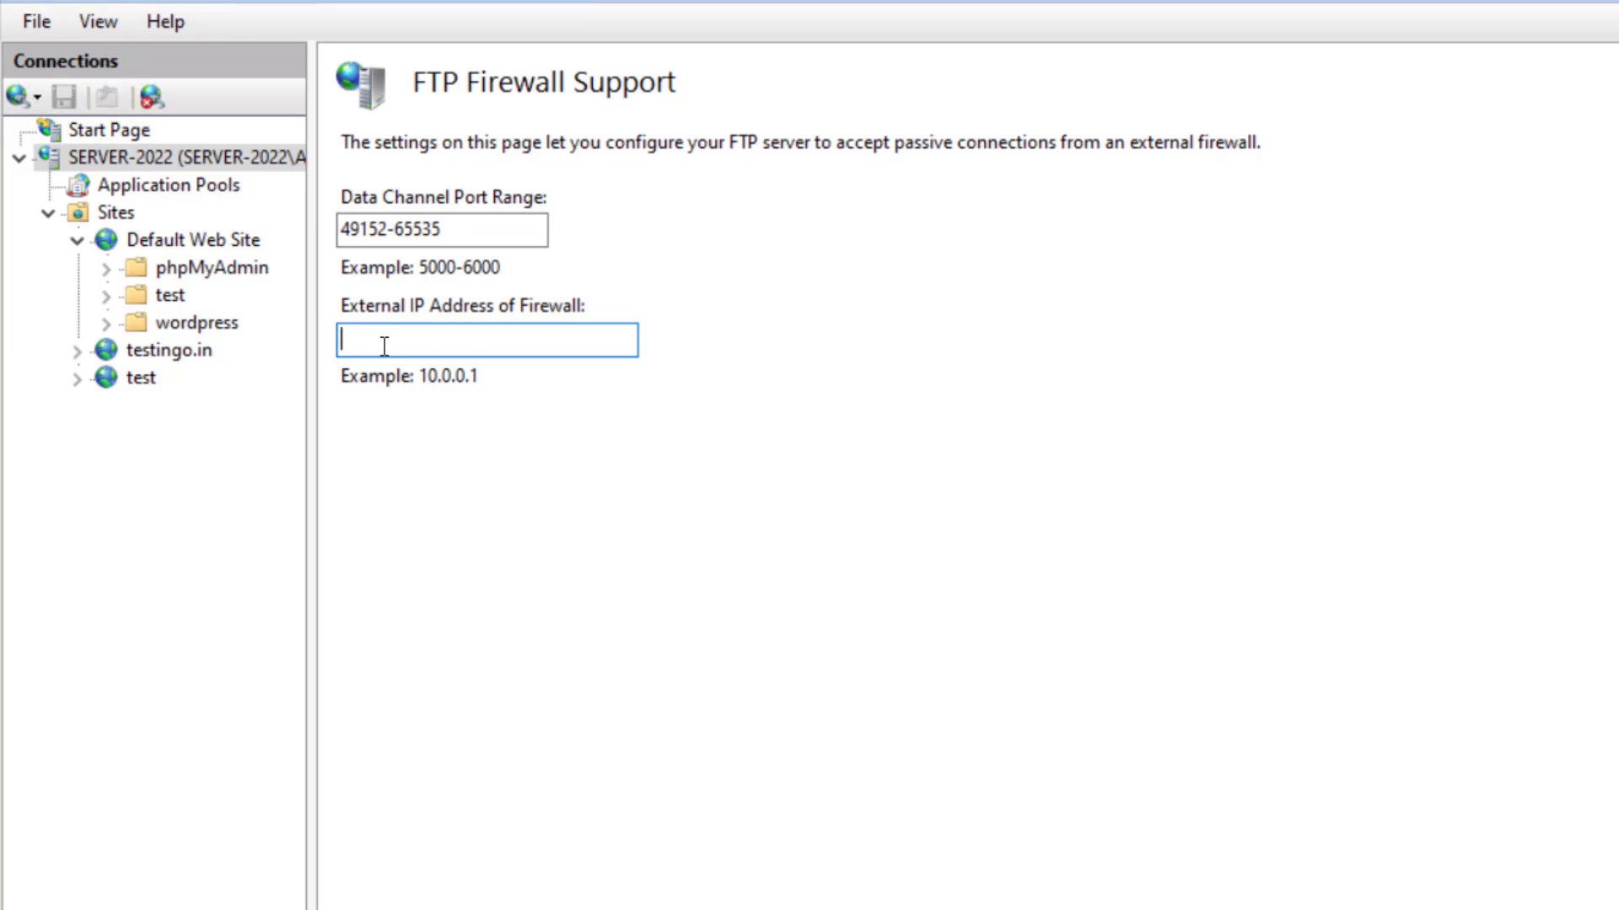
{"action": "type", "text": "103.134.46.91"}
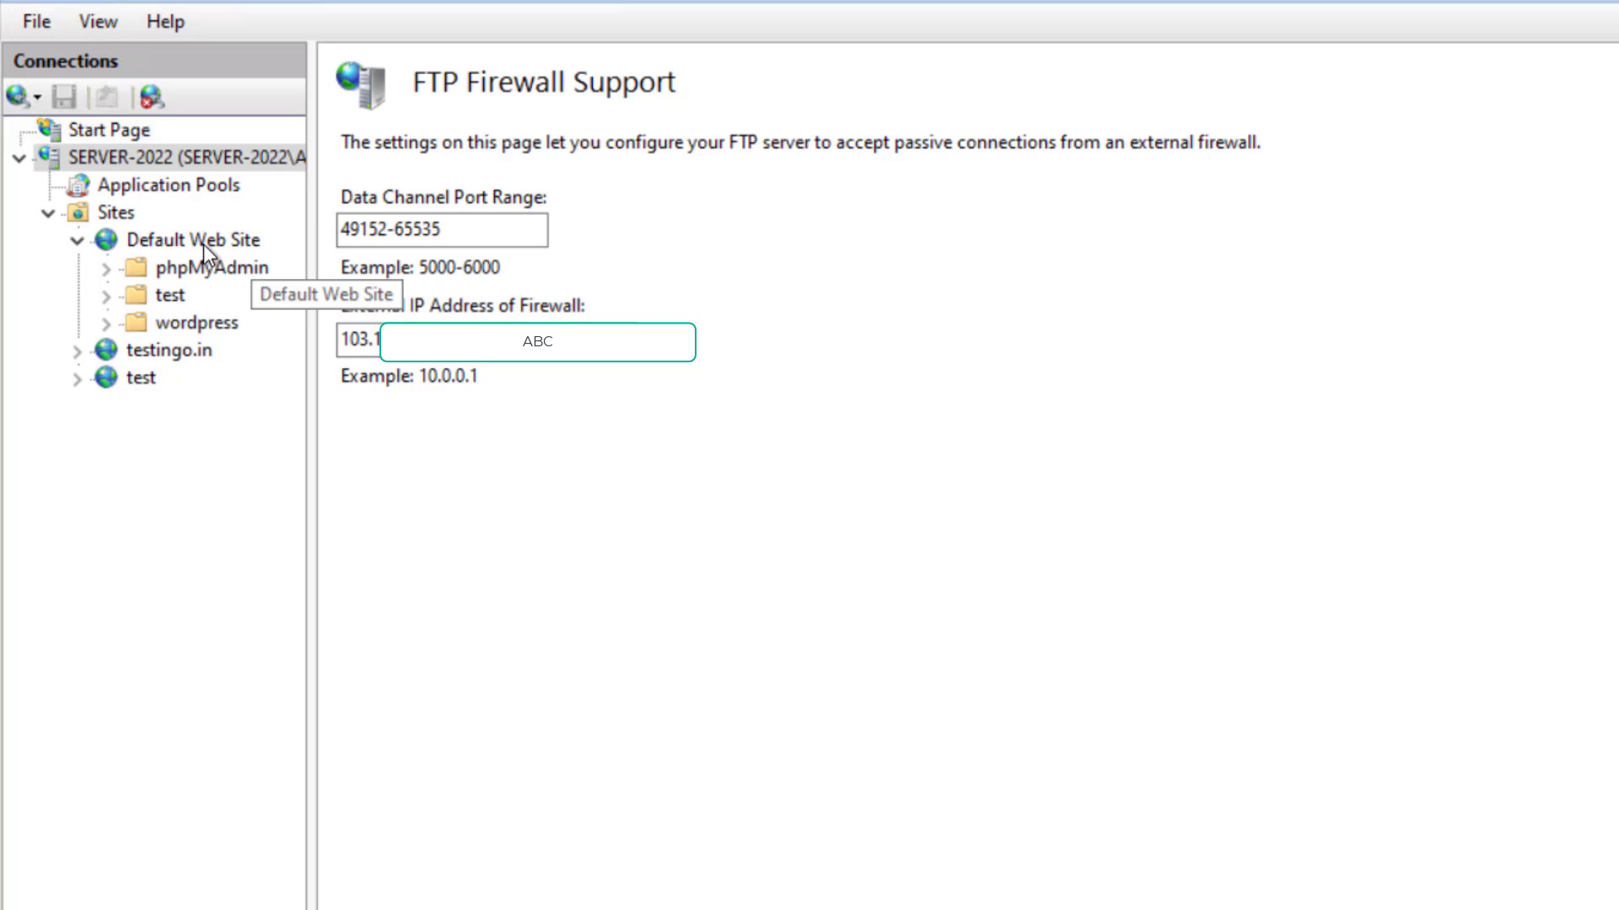
{"action": "left_click", "coordinate": [168, 350]}
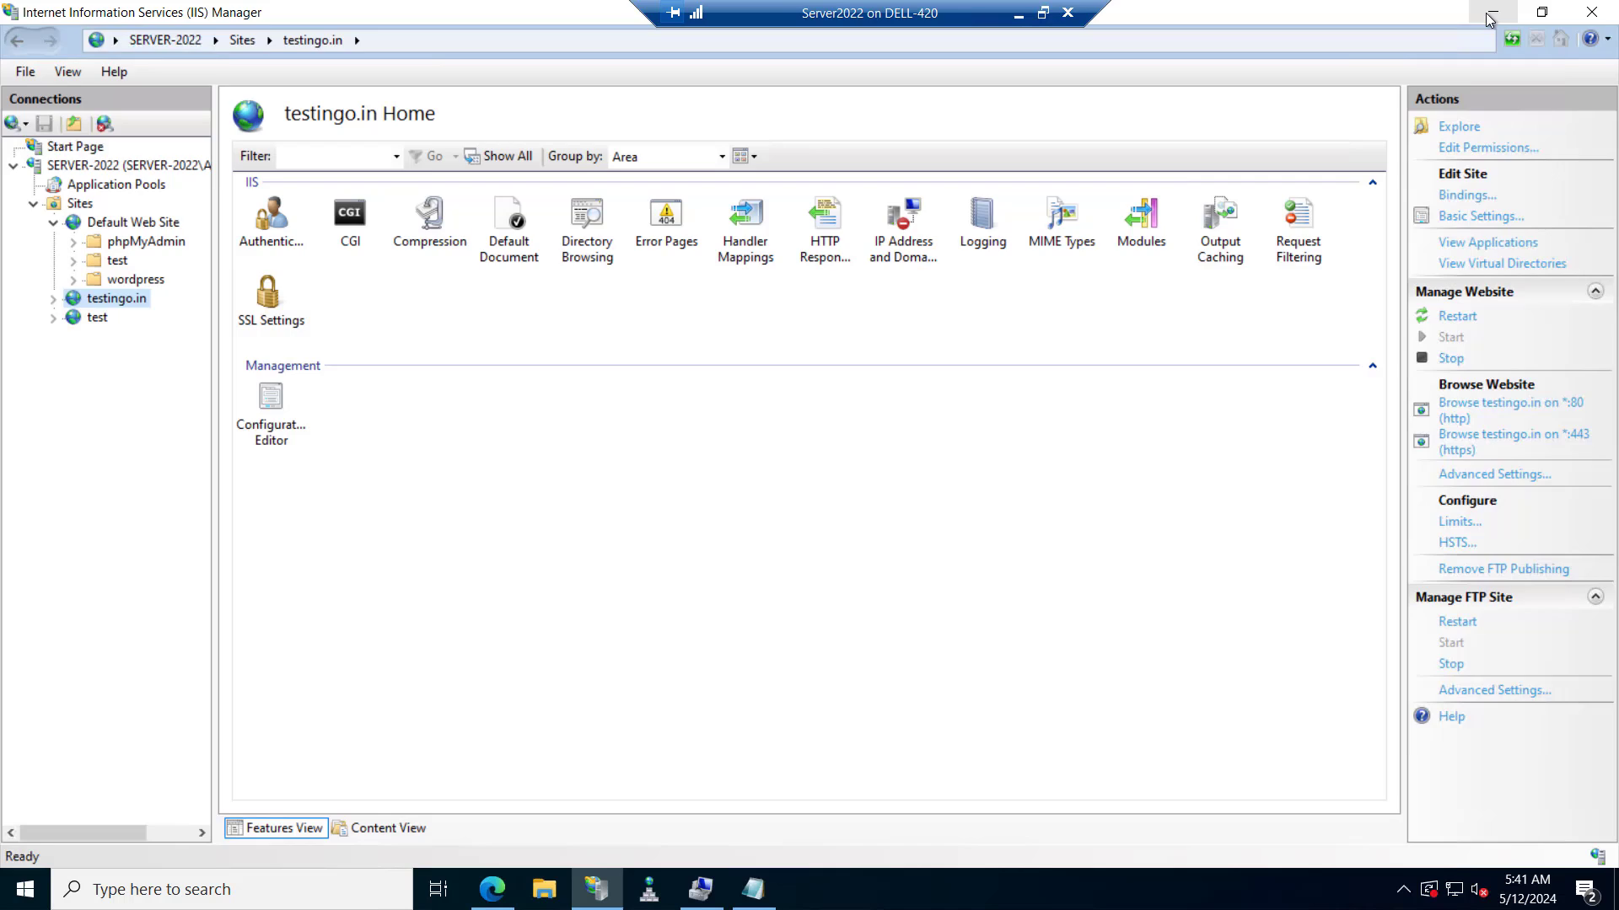
Open Windows Defender Firewall's advanced settings via firewall.cpl and show the Inbound Rules.
{"action": "left_click", "coordinate": [1490, 14]}
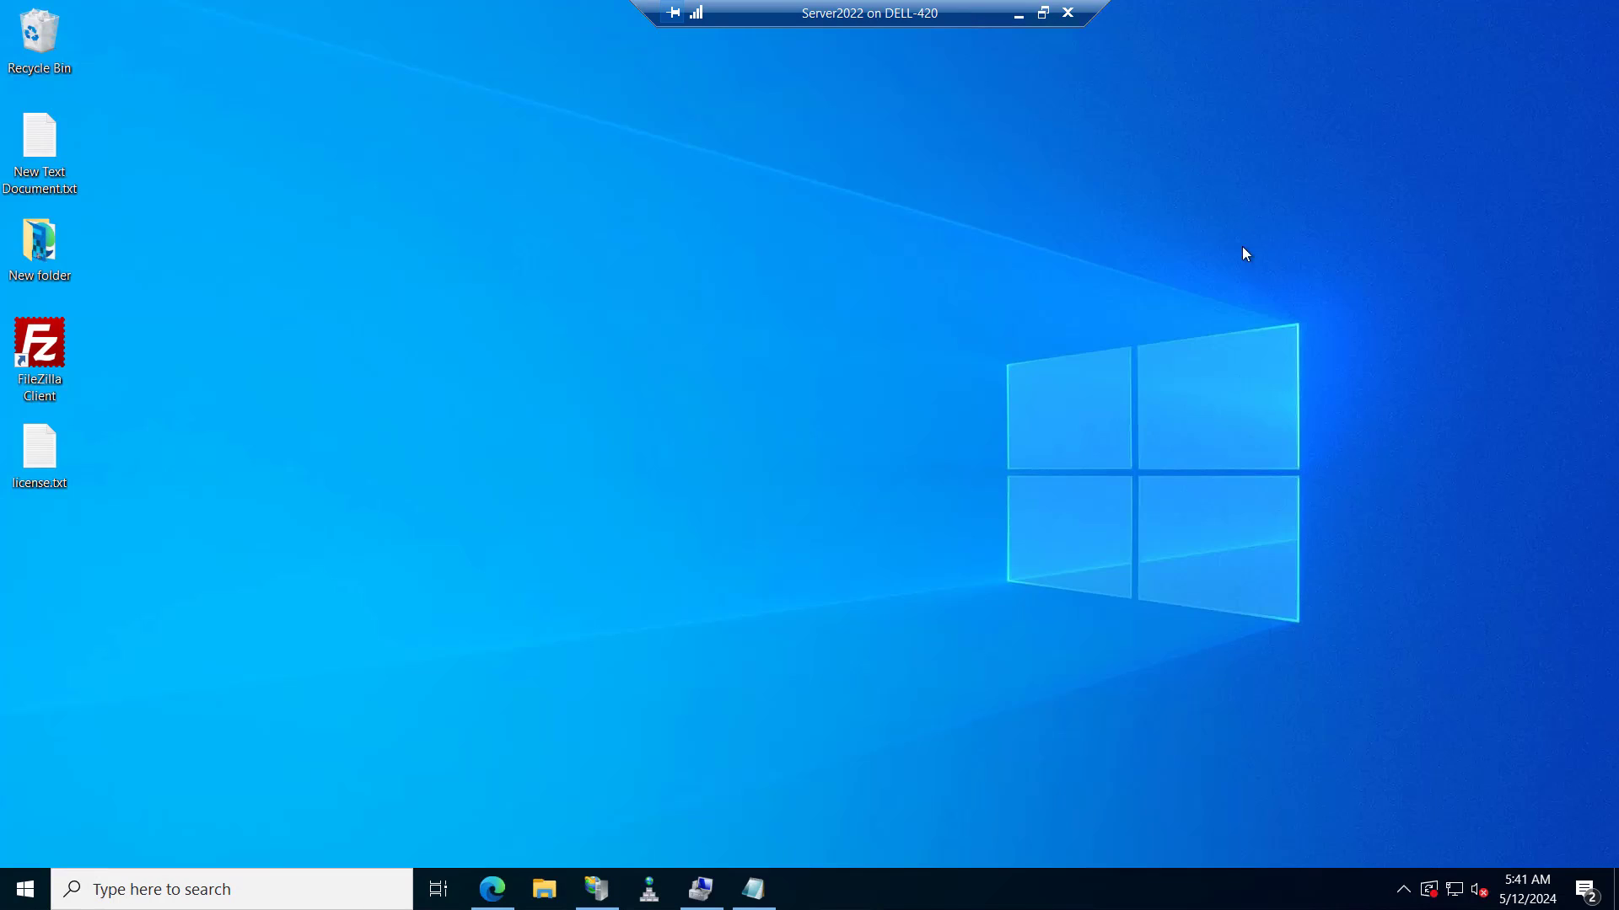
{"action": "key", "text": "super+r"}
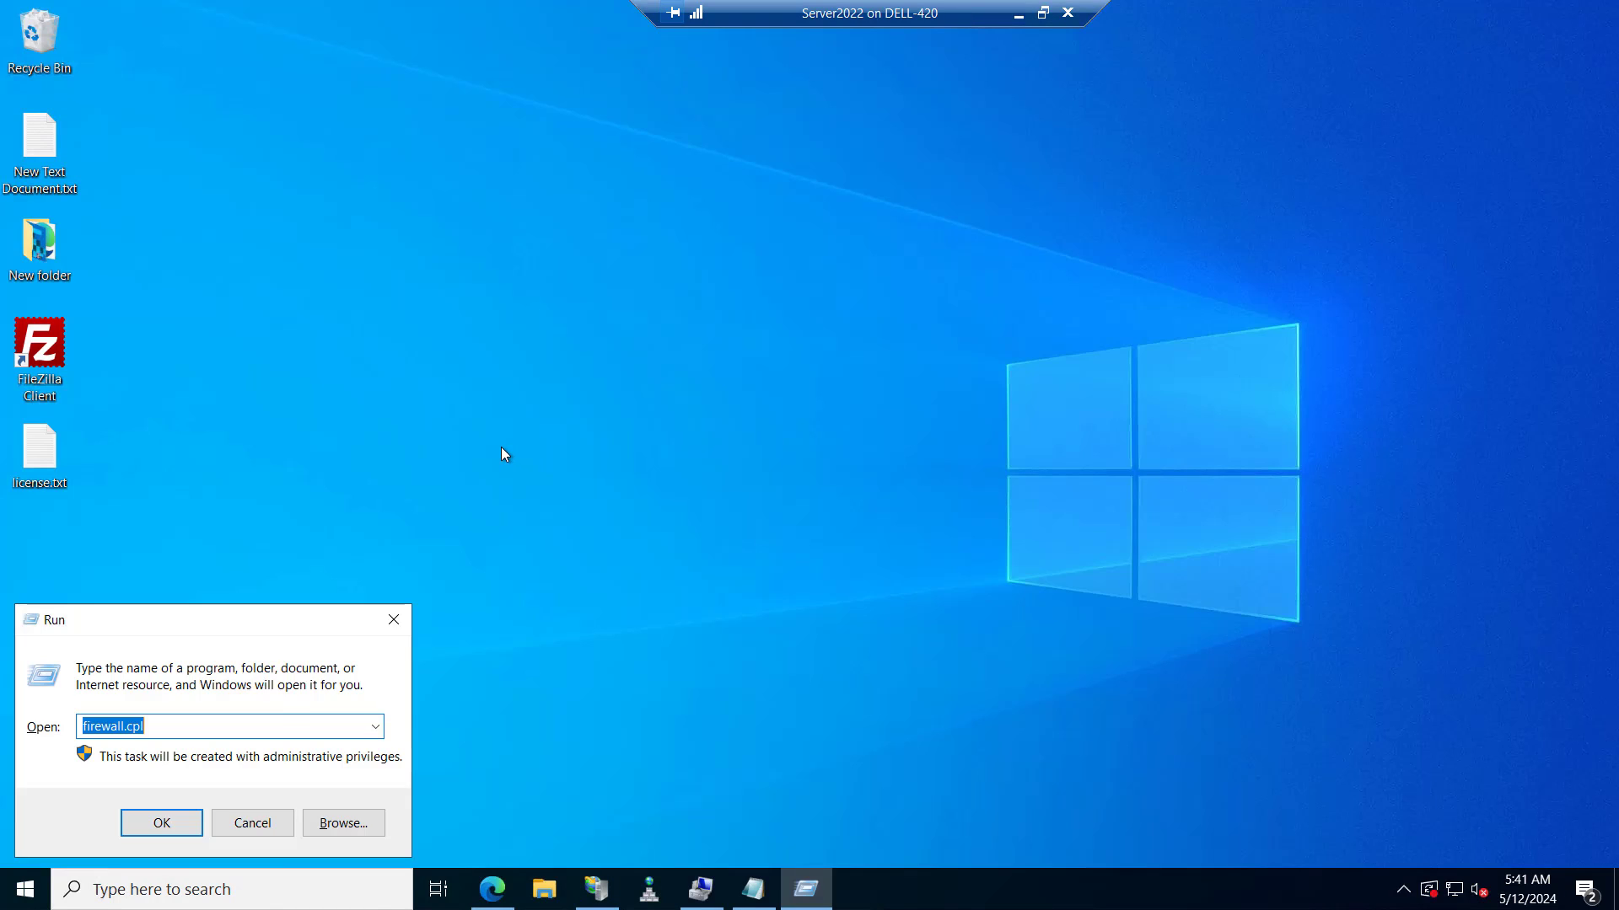
{"action": "key", "text": "Return"}
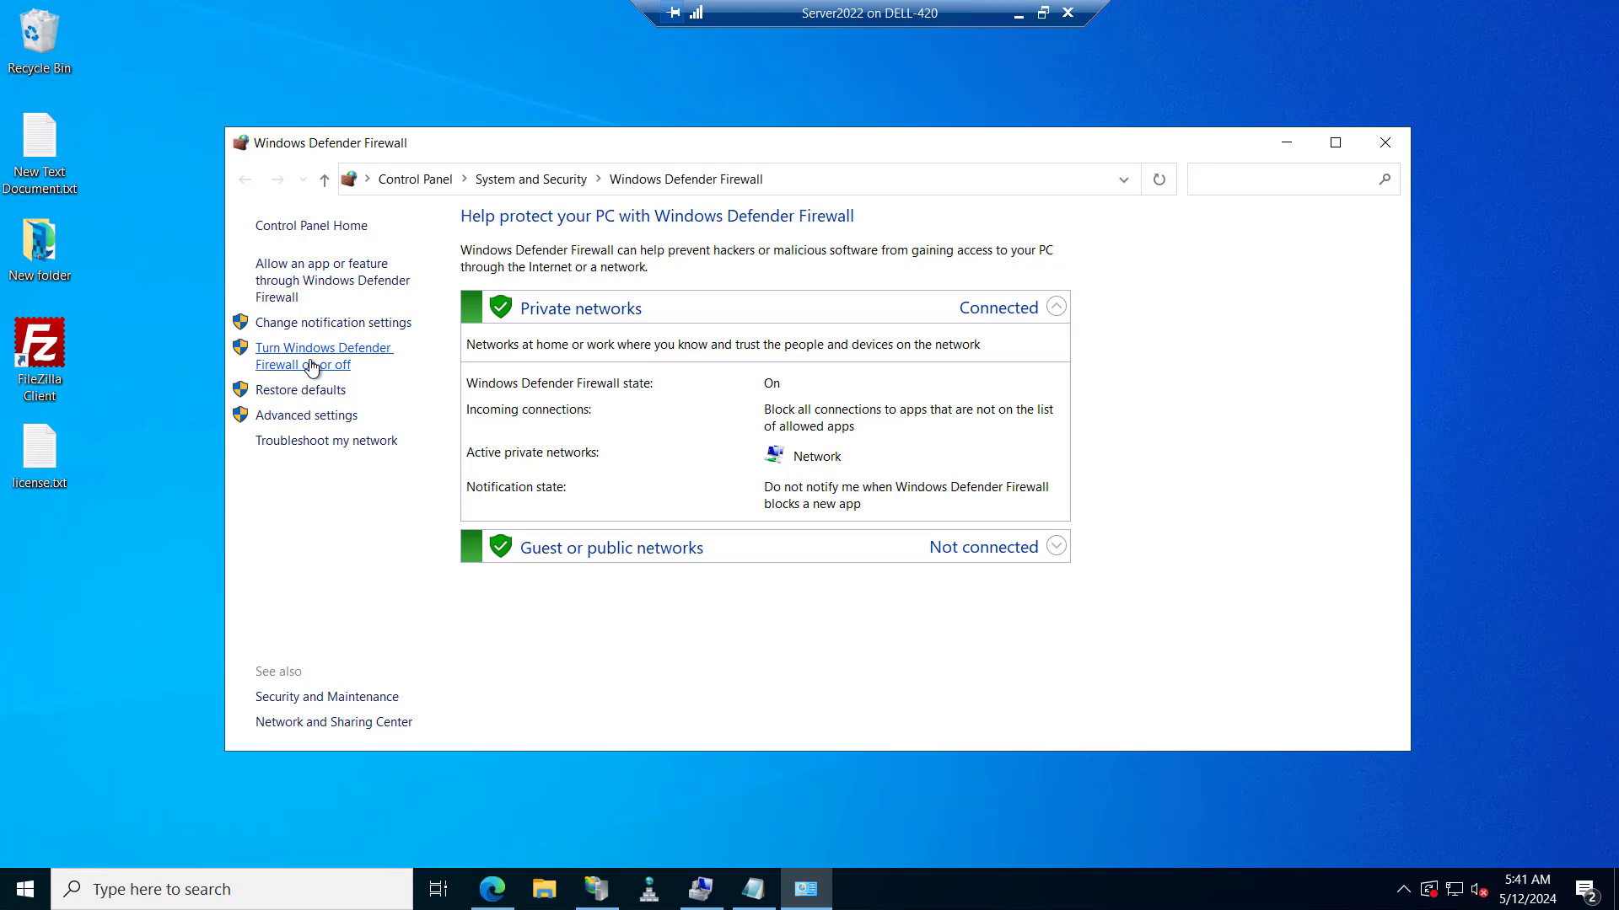
{"action": "left_click", "coordinate": [305, 417]}
{"action": "left_click", "coordinate": [127, 140]}
Find the existing FTP Server inbound rules and bring up the New Rule option.
{"action": "right_click", "coordinate": [128, 144]}
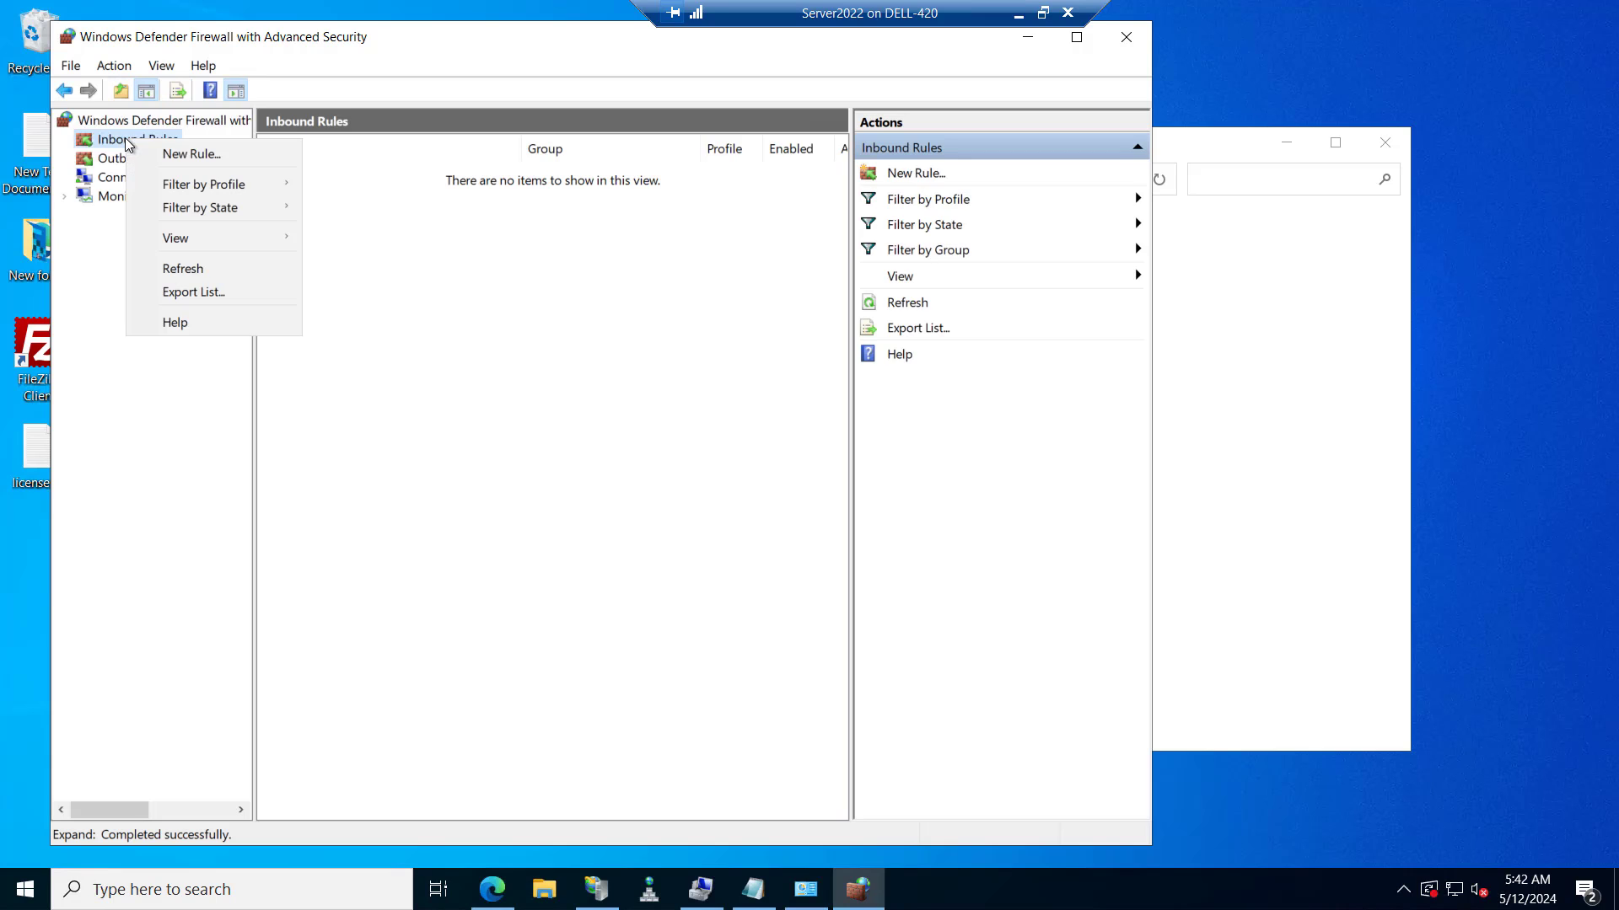
{"action": "left_click", "coordinate": [321, 372]}
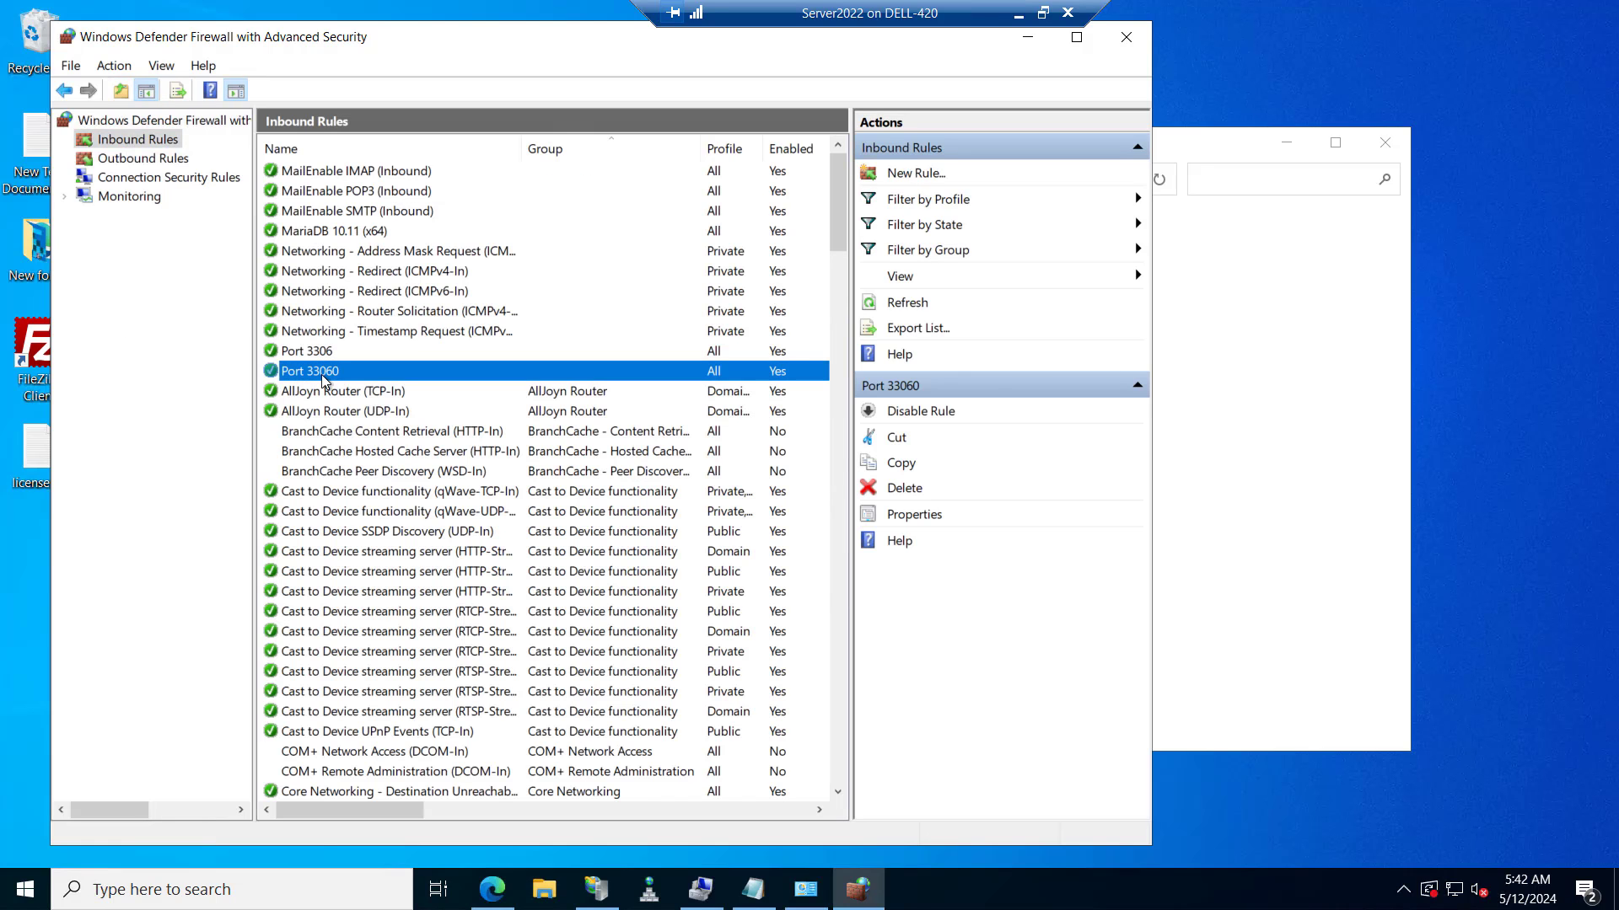
{"action": "type", "text": "ftp"}
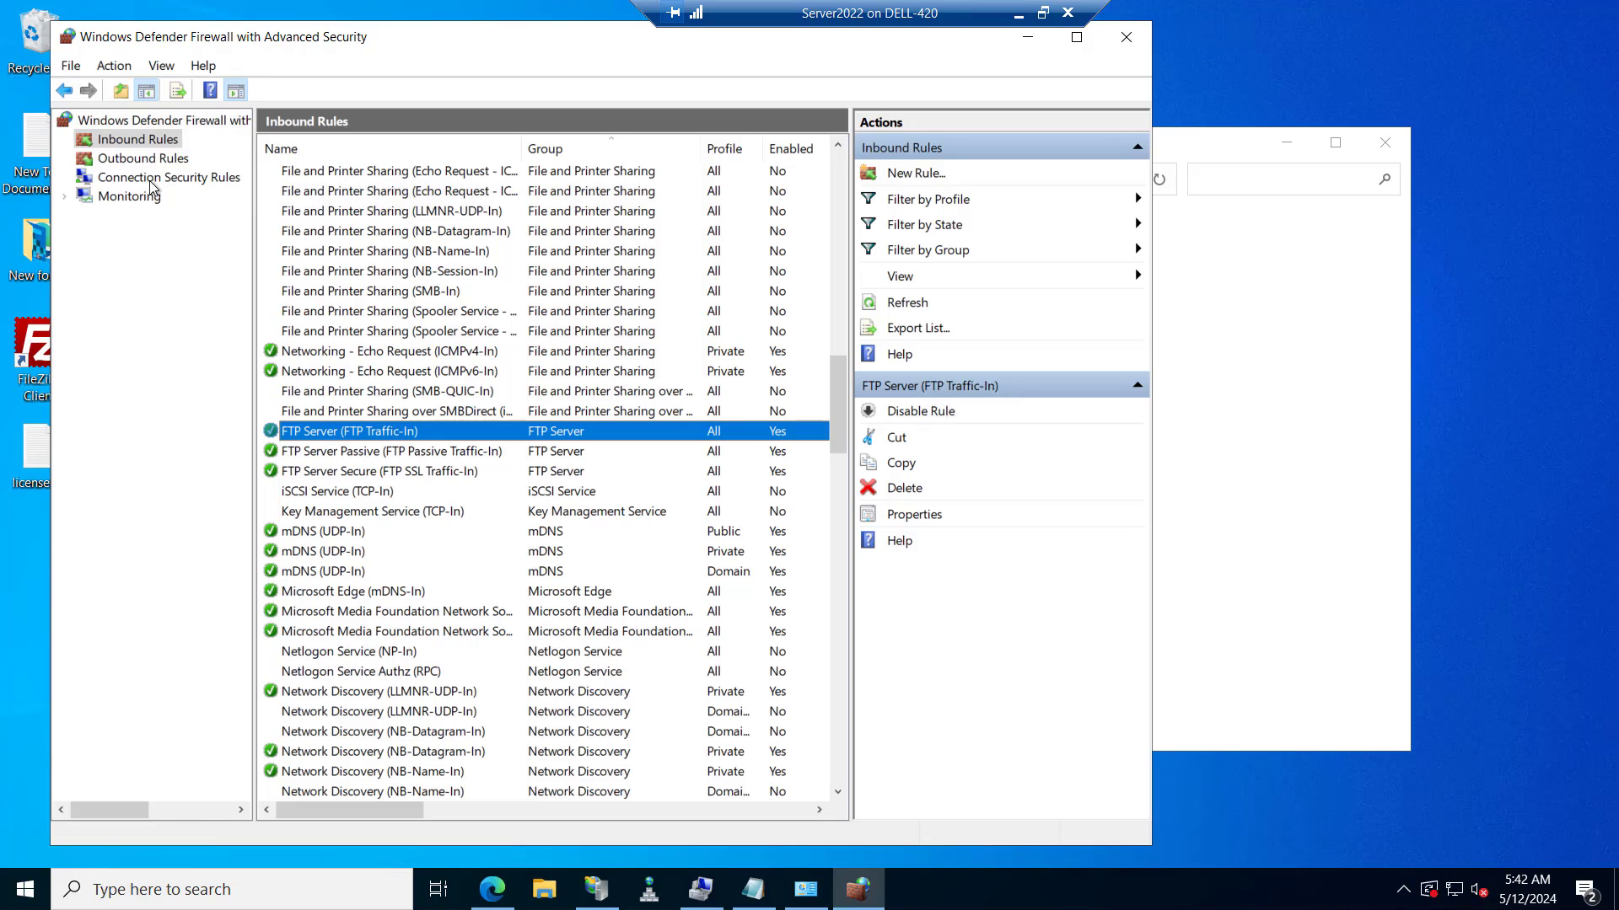
{"action": "right_click", "coordinate": [143, 135]}
{"action": "left_click", "coordinate": [181, 148]}
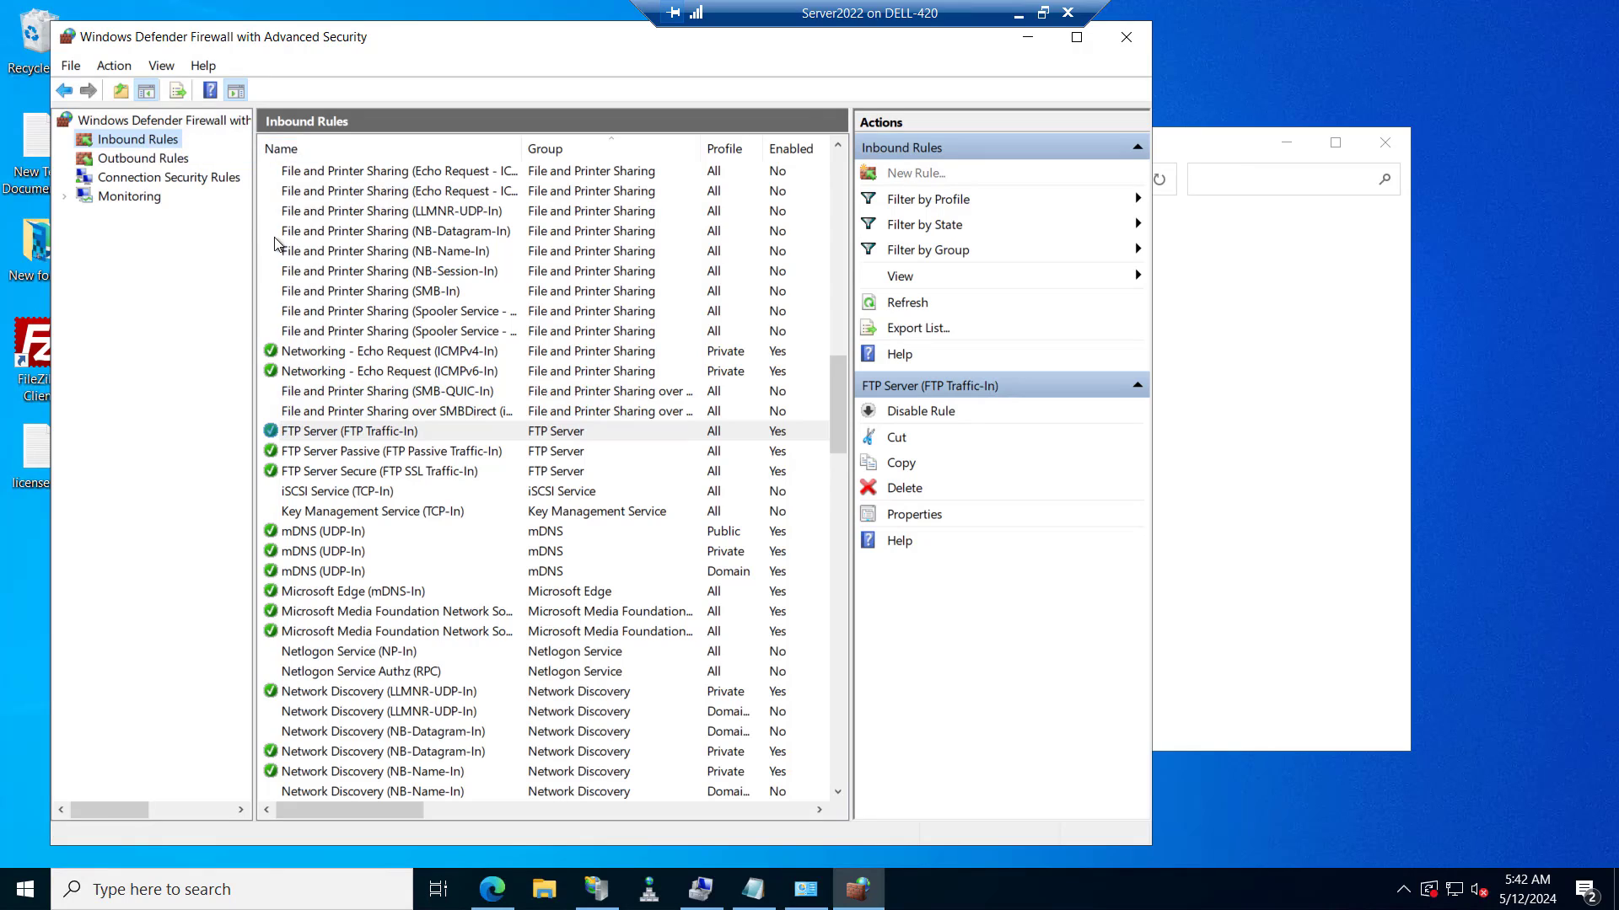
{"action": "left_click", "coordinate": [282, 288]}
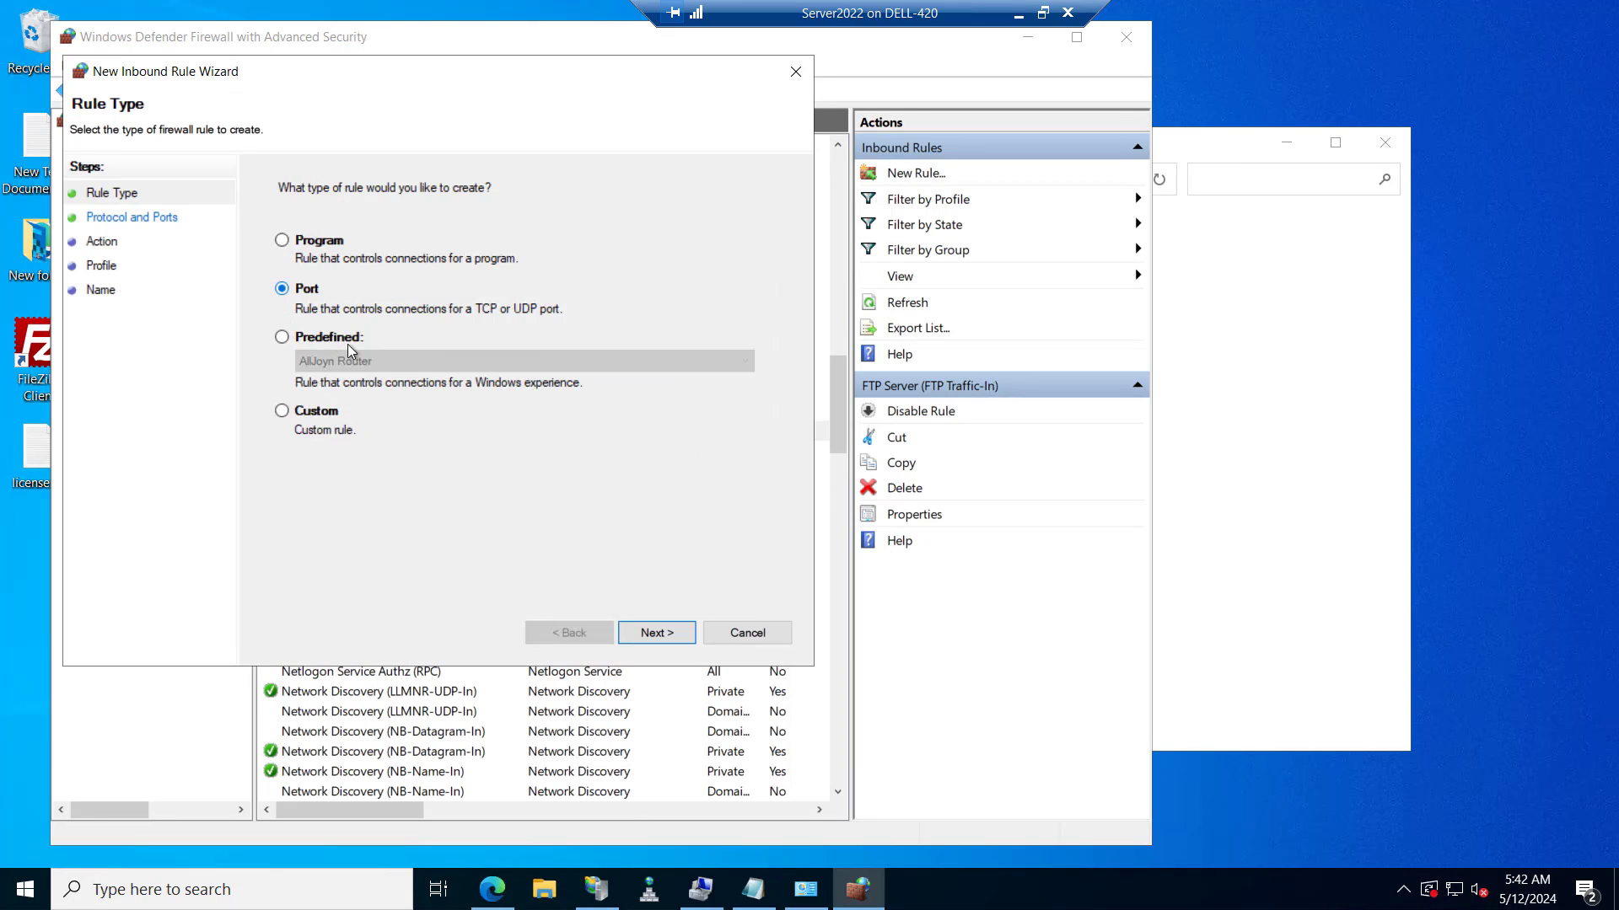
{"action": "left_click", "coordinate": [656, 632]}
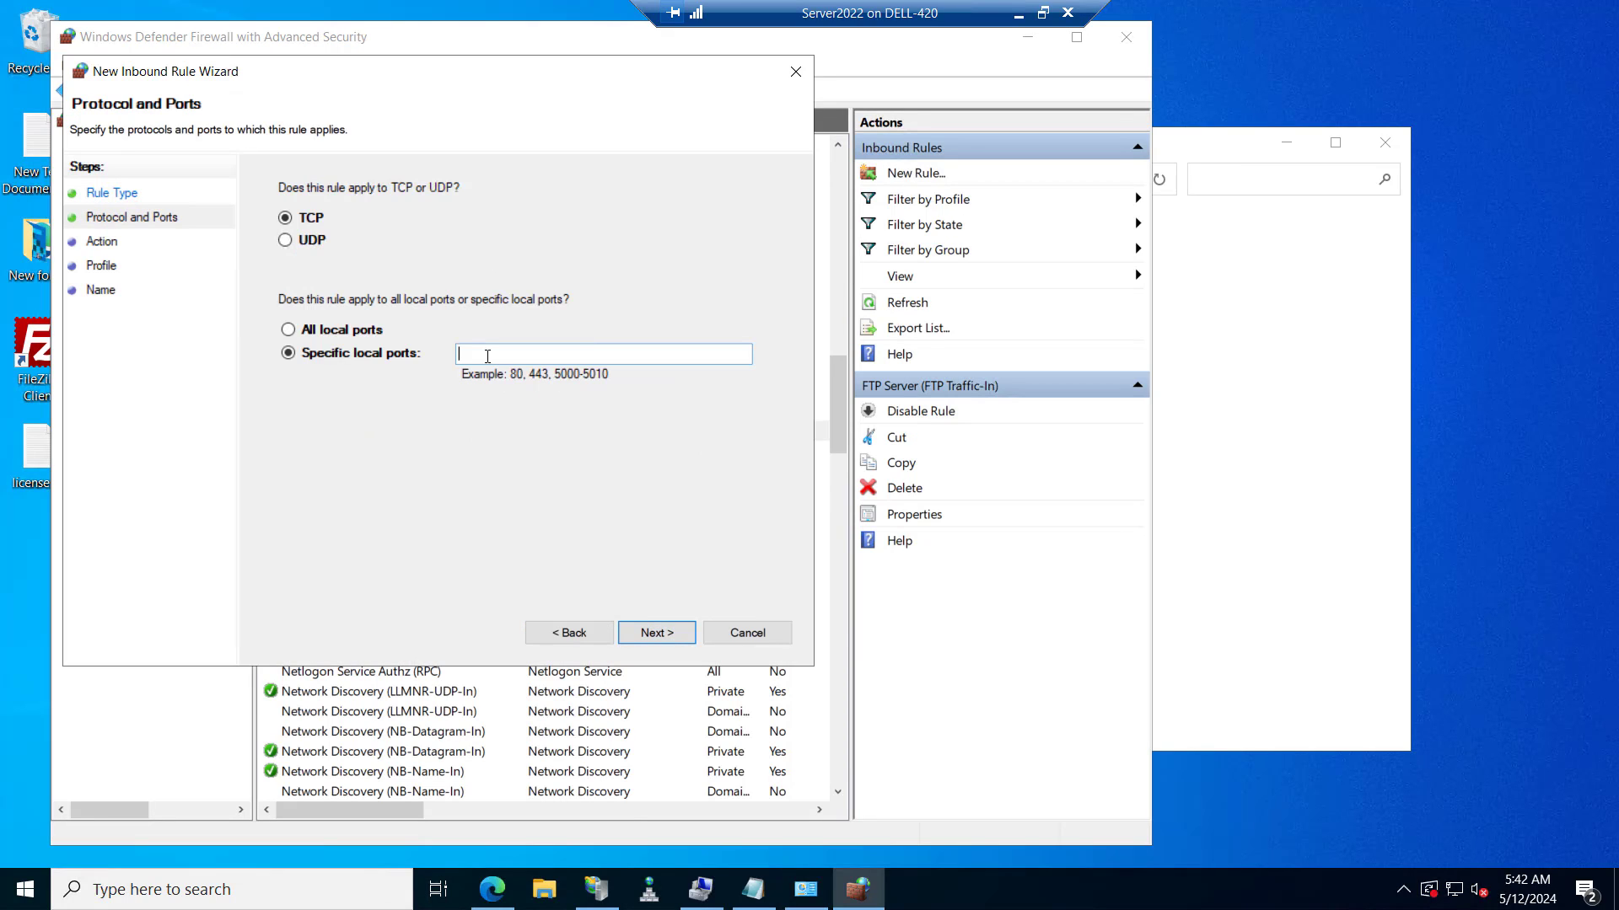
{"action": "key", "text": "ctrl+v"}
{"action": "left_click", "coordinate": [648, 634]}
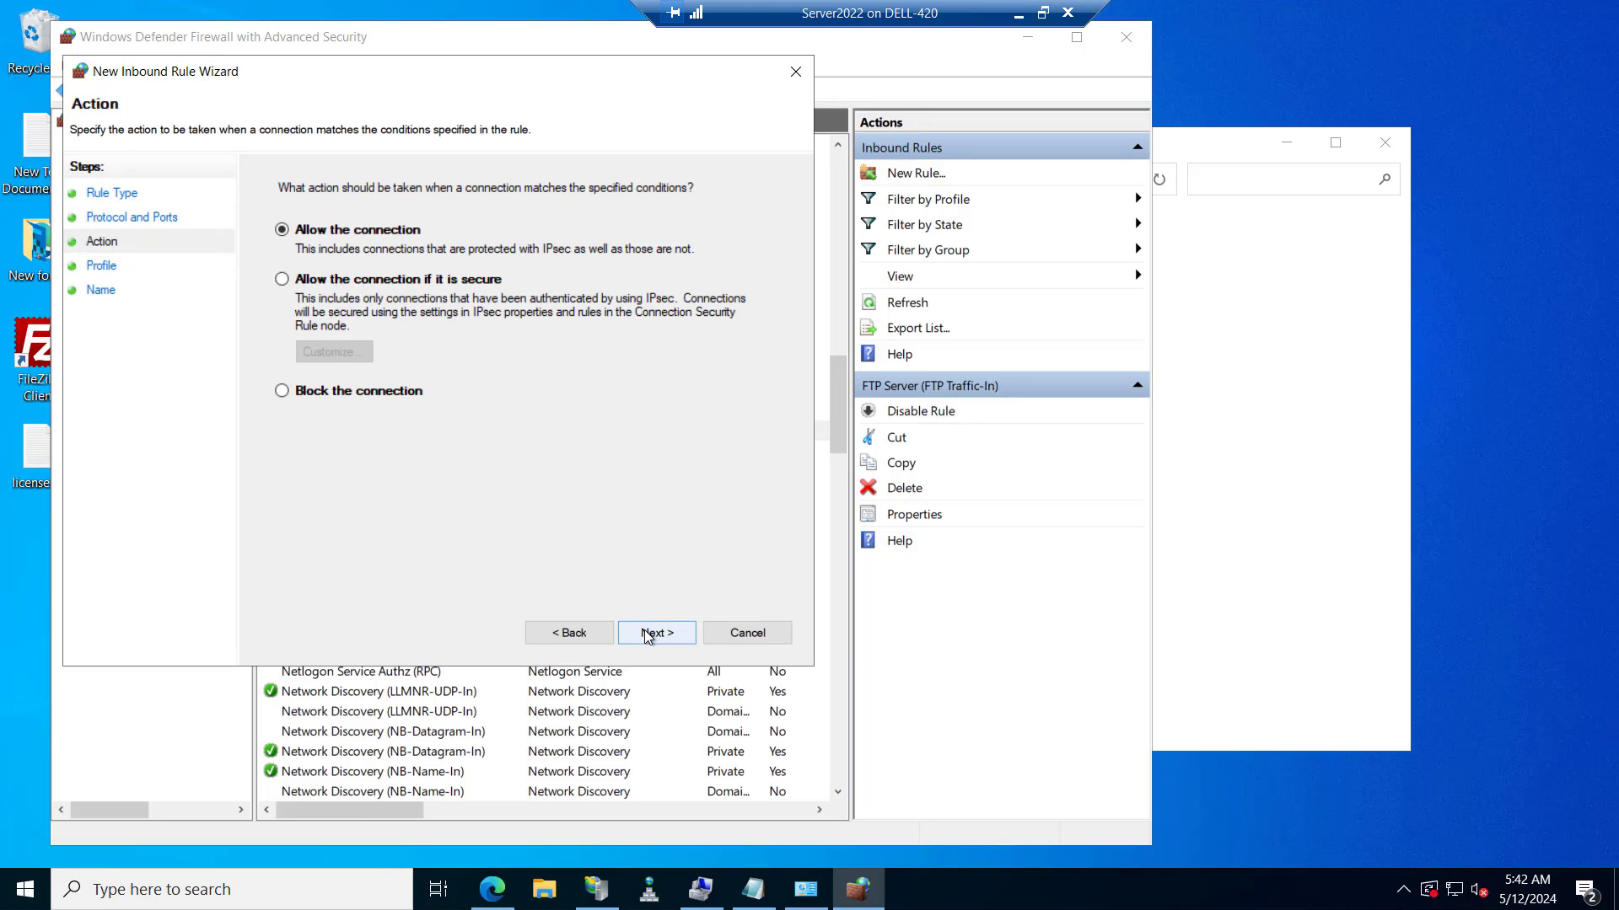
{"action": "left_click", "coordinate": [647, 634]}
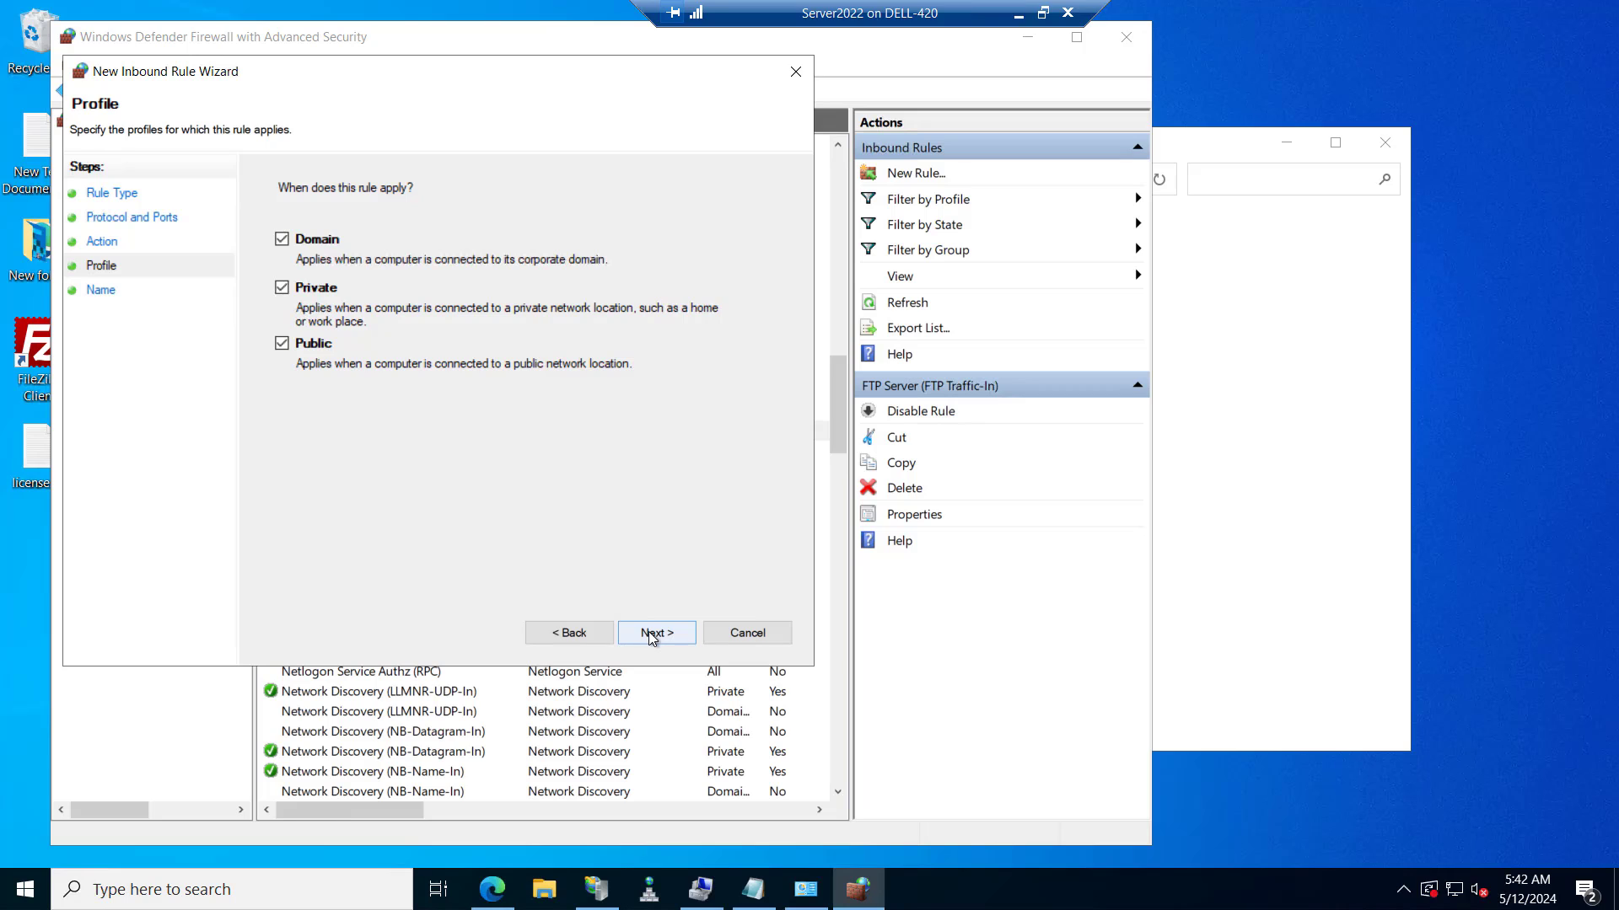
{"action": "left_click", "coordinate": [654, 633]}
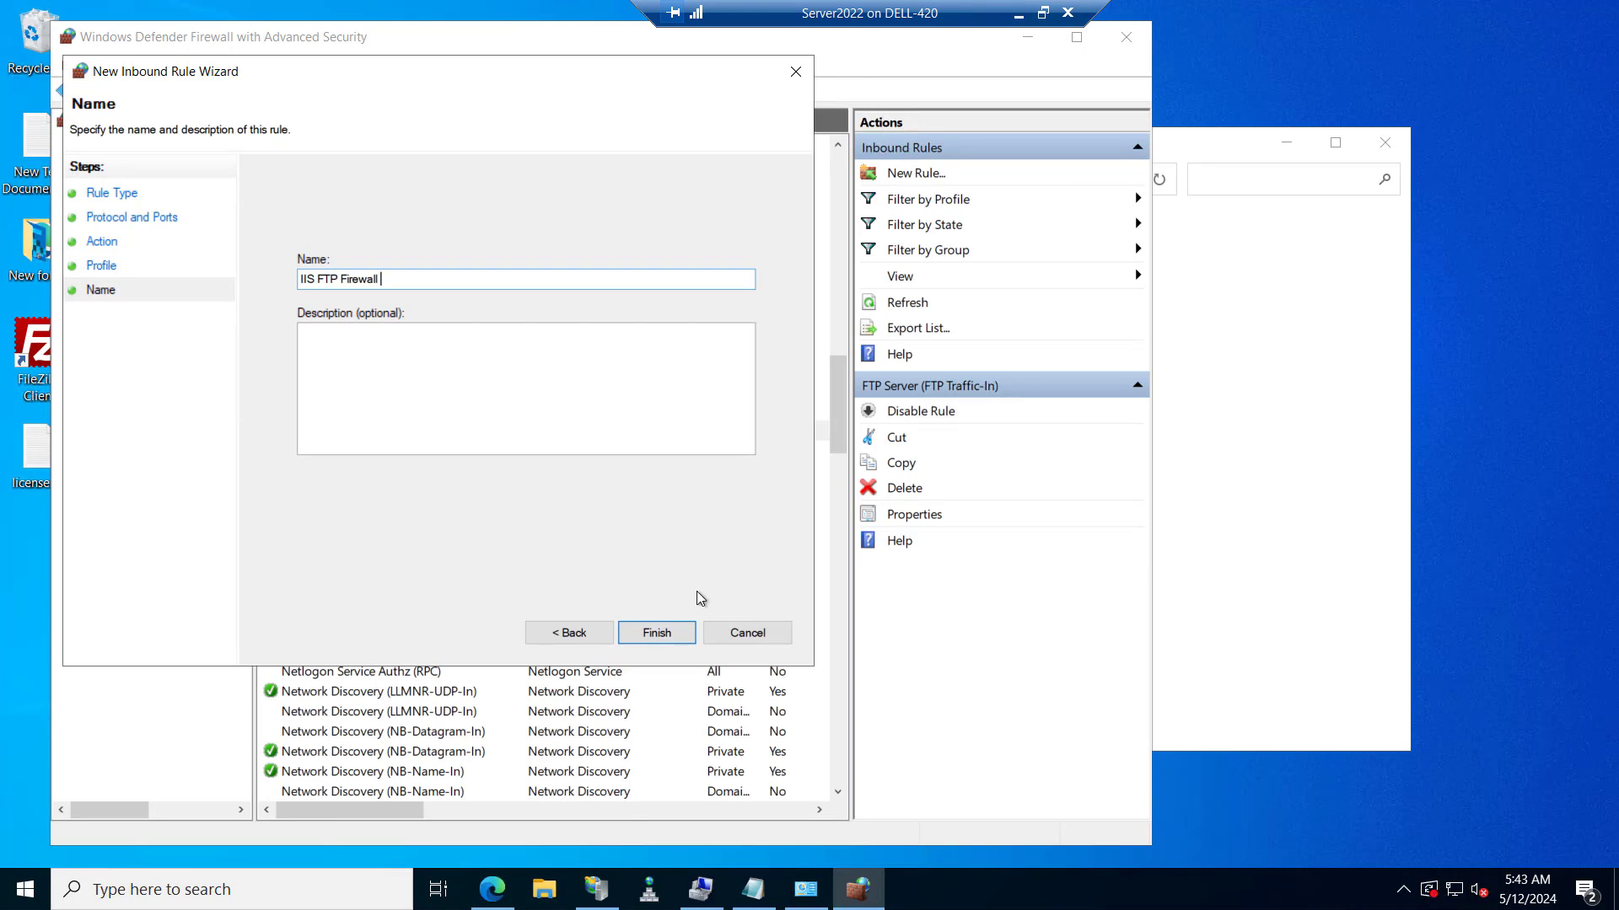
{"action": "left_click", "coordinate": [656, 633]}
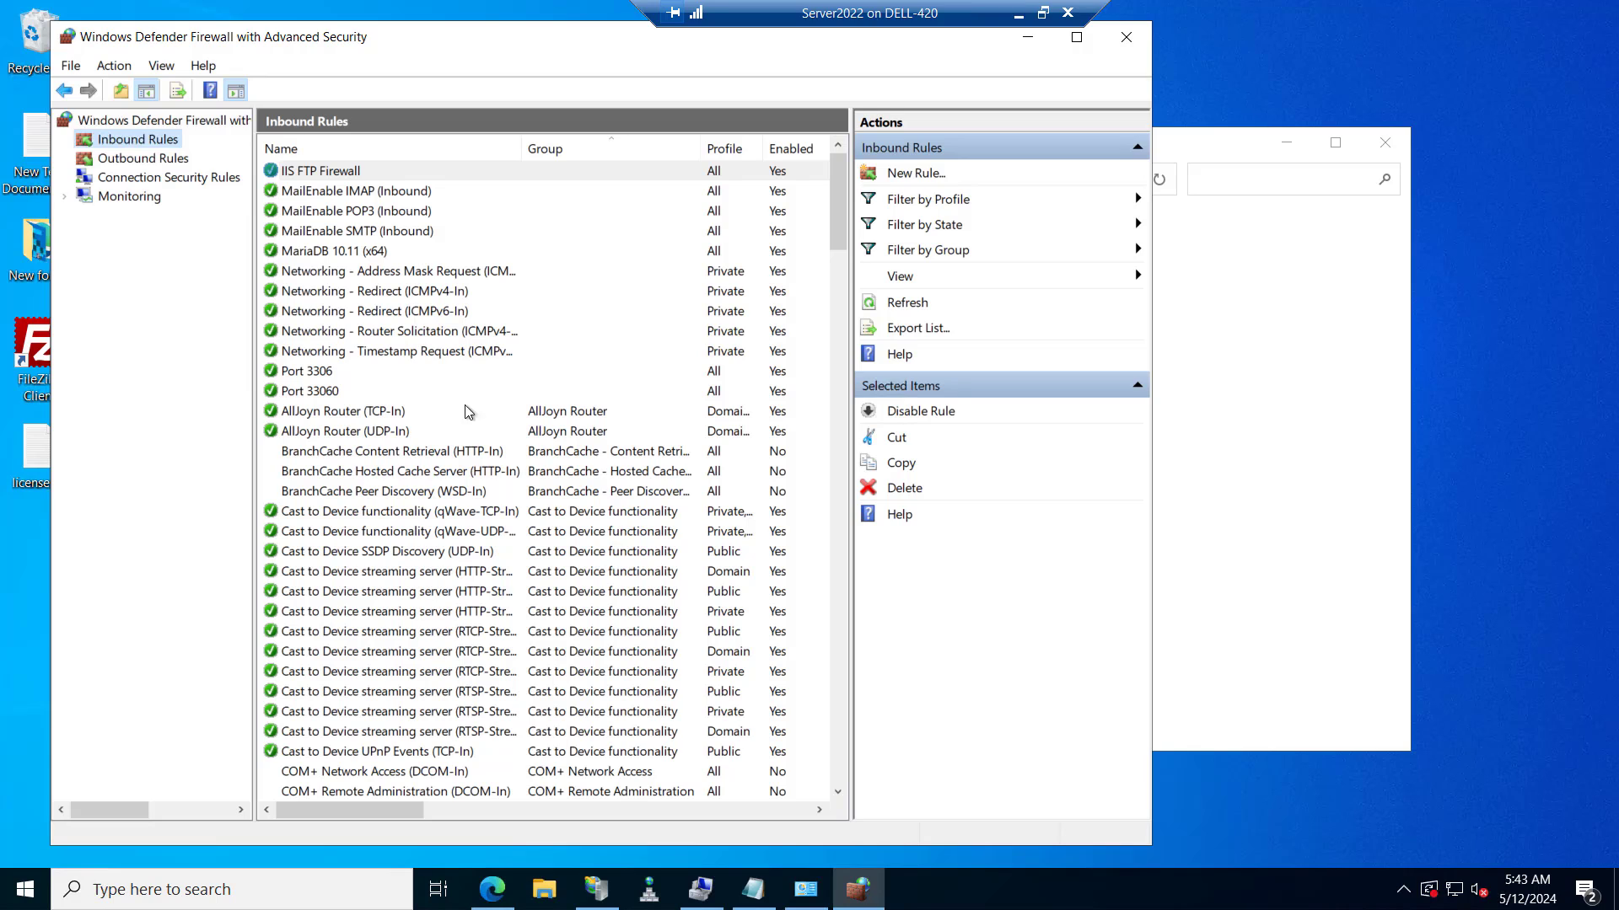
{"action": "left_click", "coordinate": [1026, 42]}
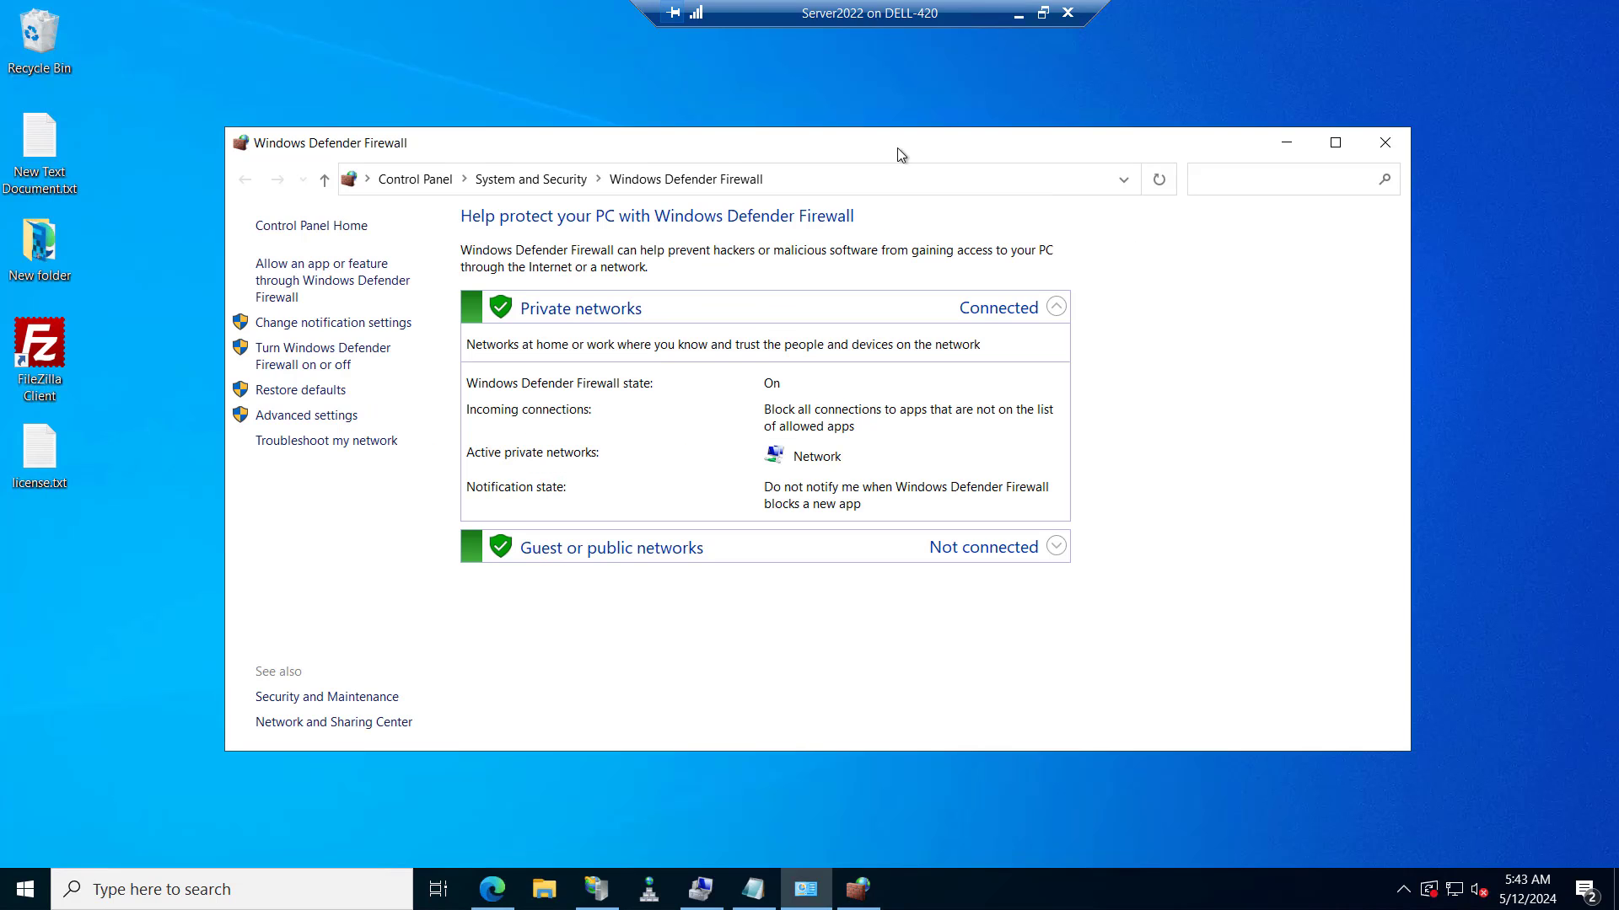
{"action": "left_click", "coordinate": [494, 896]}
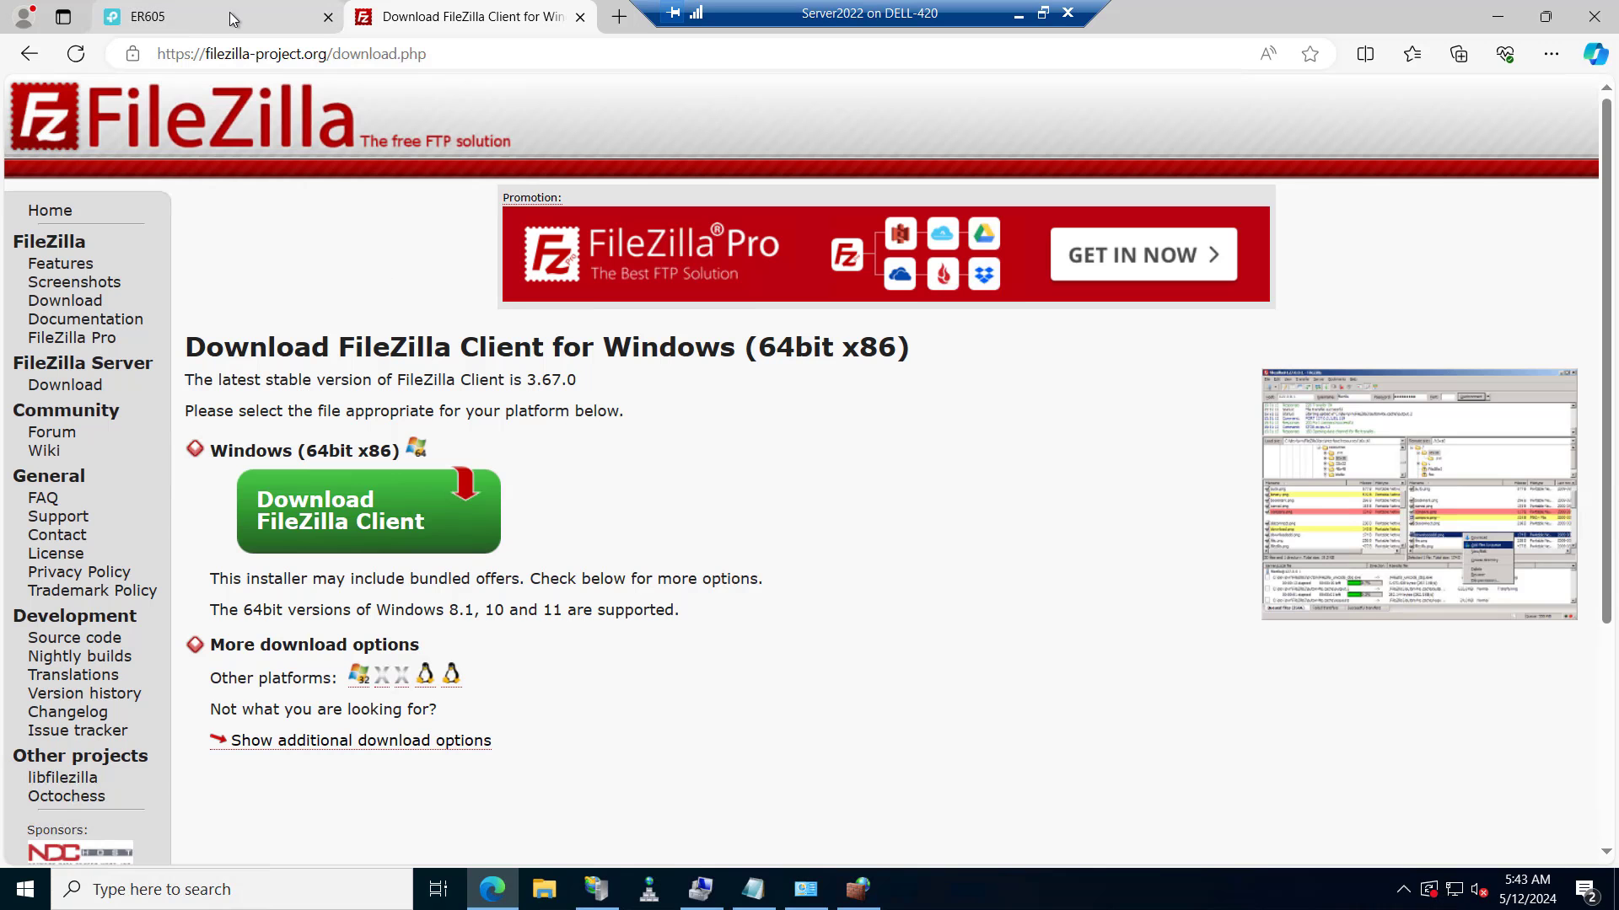
{"action": "left_click", "coordinate": [229, 12]}
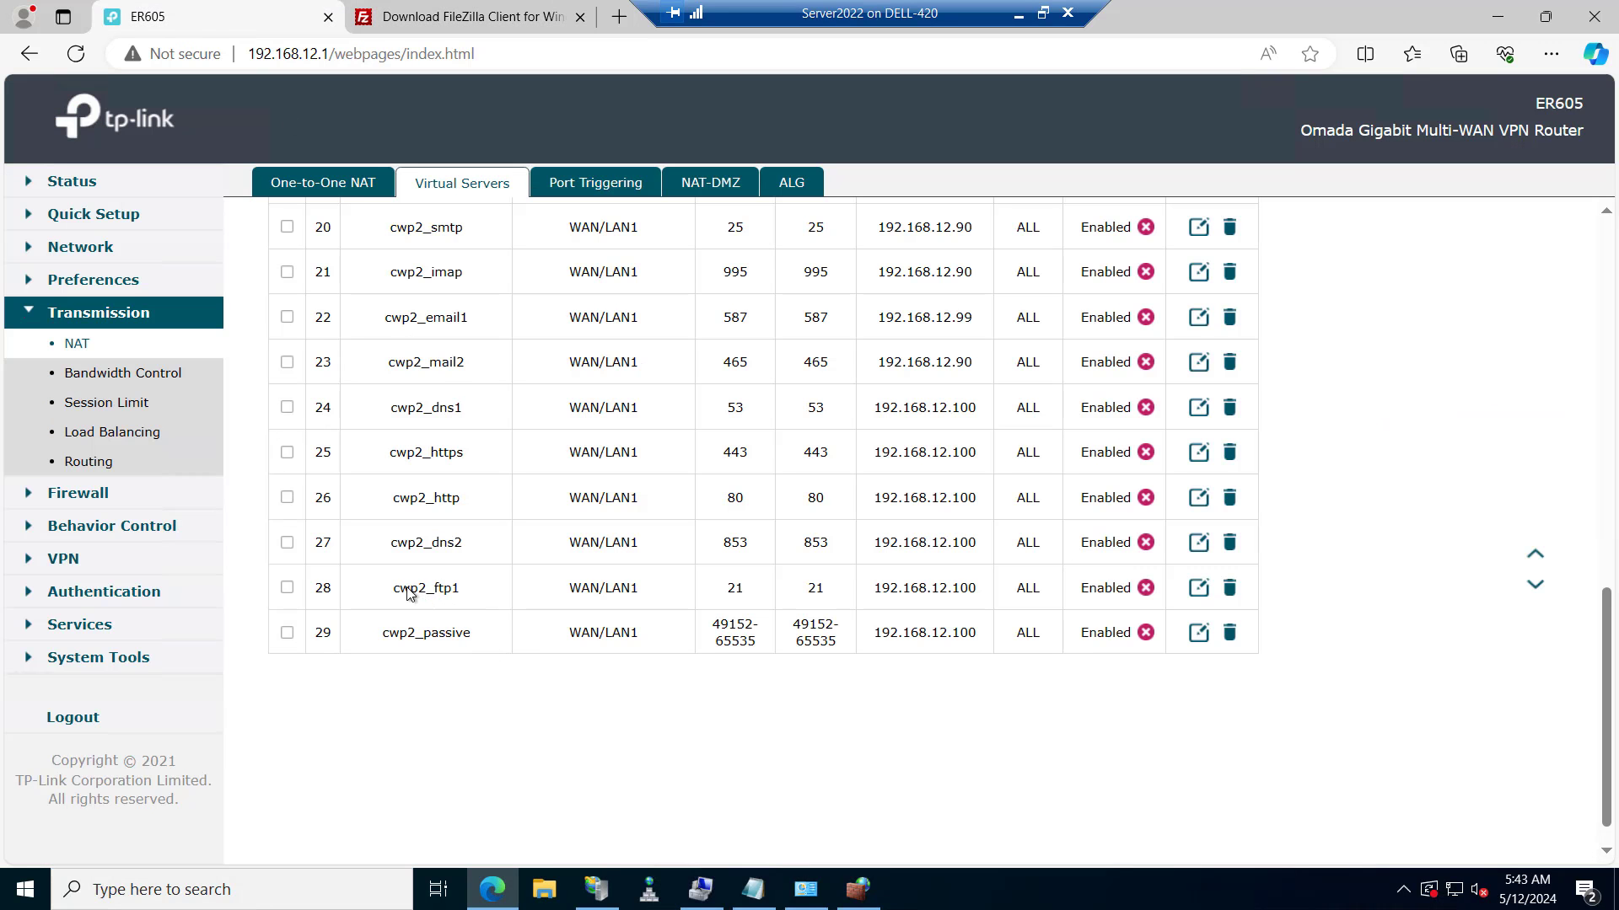
{"action": "left_click_drag", "start_coordinate": [402, 589], "coordinate": [445, 588]}
{"action": "left_click_drag", "start_coordinate": [734, 594], "coordinate": [727, 590]}
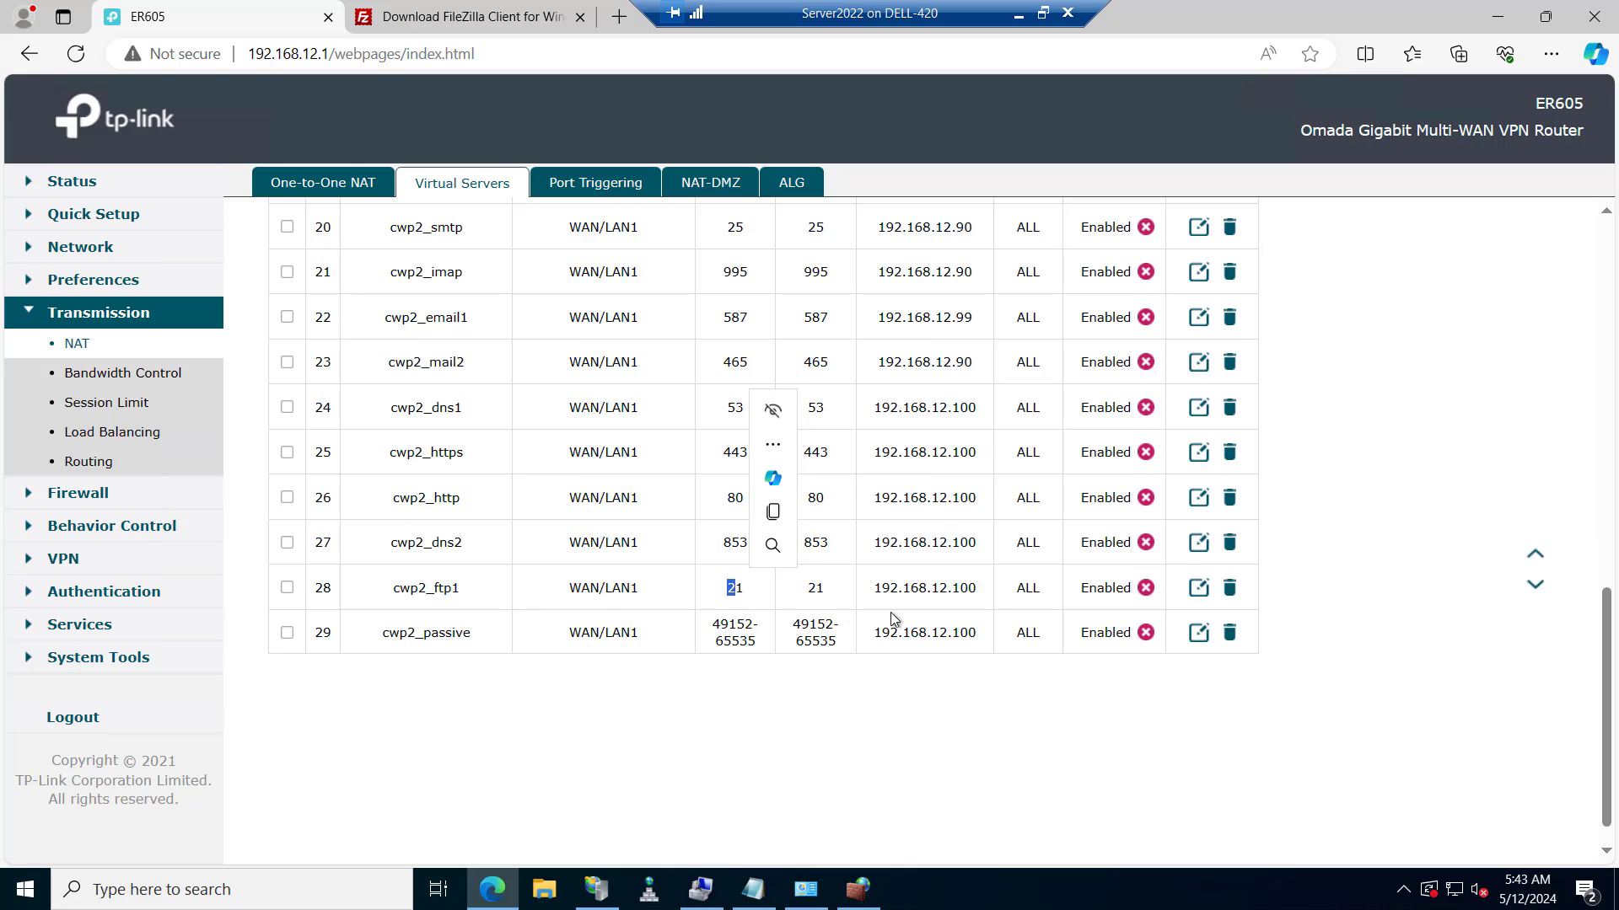
{"action": "left_click_drag", "start_coordinate": [876, 592], "coordinate": [962, 592]}
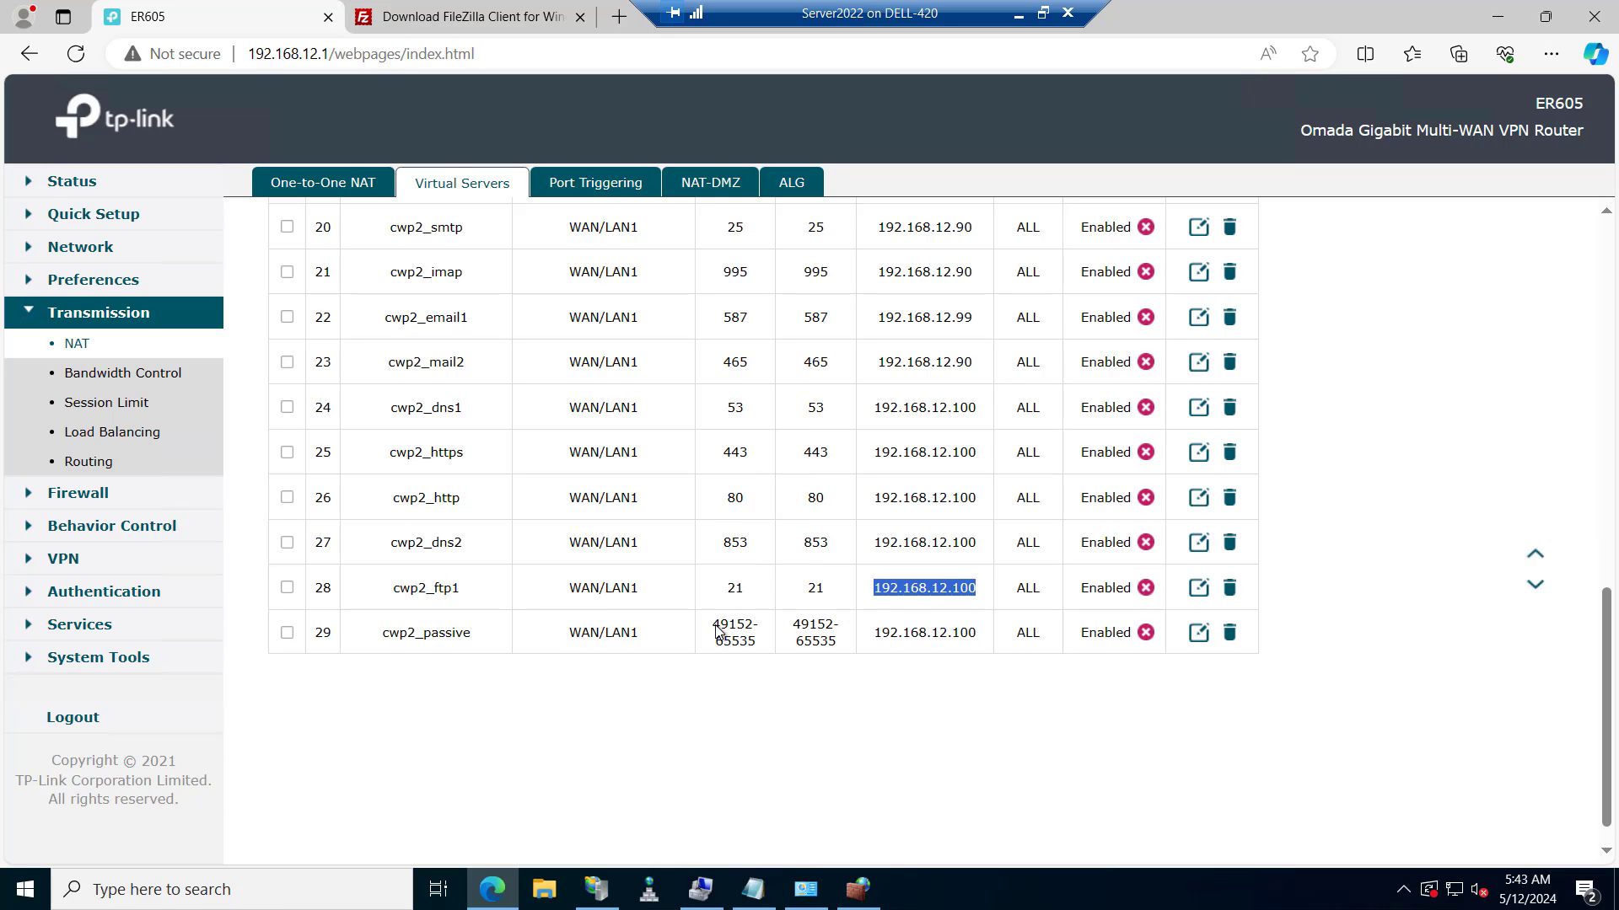
{"action": "left_click_drag", "start_coordinate": [713, 628], "coordinate": [733, 634]}
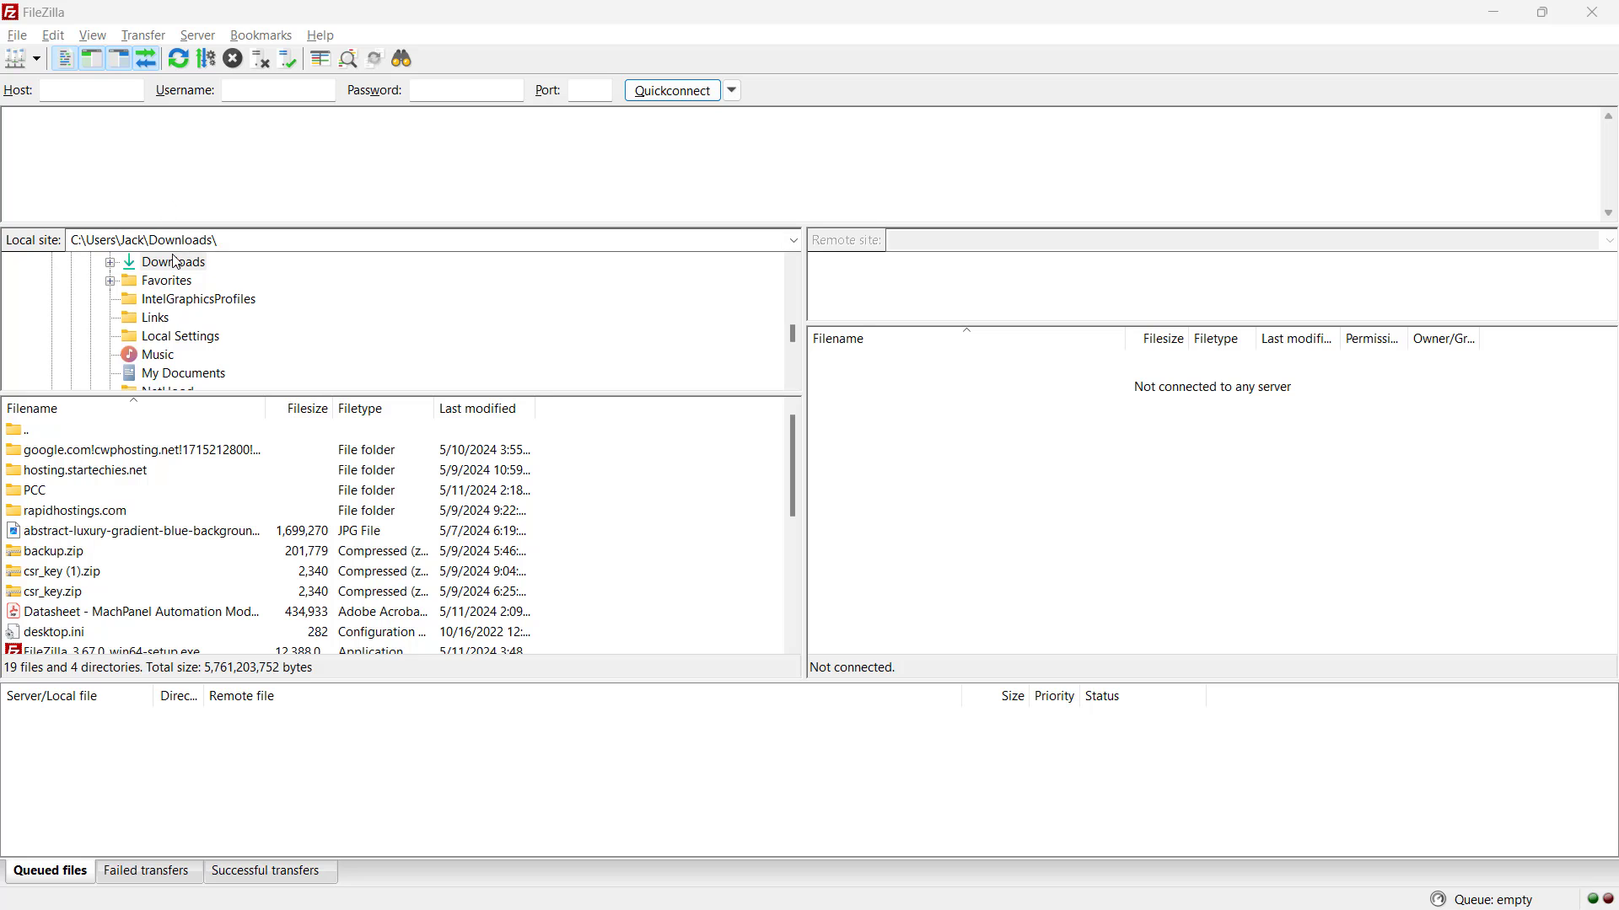
Quickconnect to testingo.in with the FTP account's username and password, and confirm the TLS connection.
{"action": "left_click", "coordinate": [82, 91]}
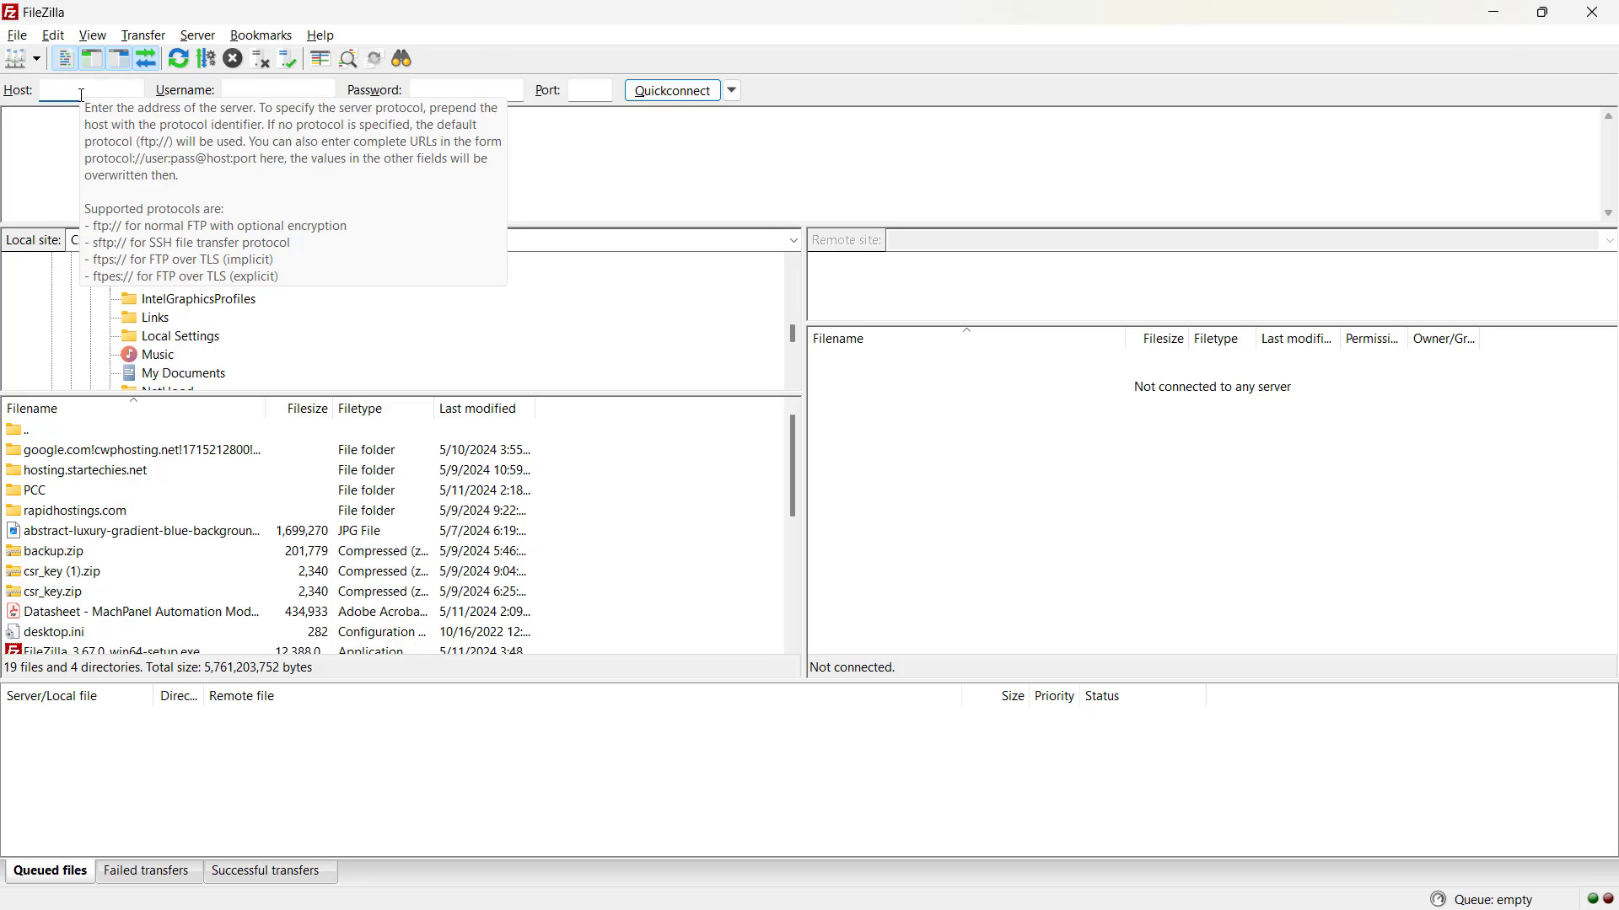
{"action": "type", "text": "testingo.in"}
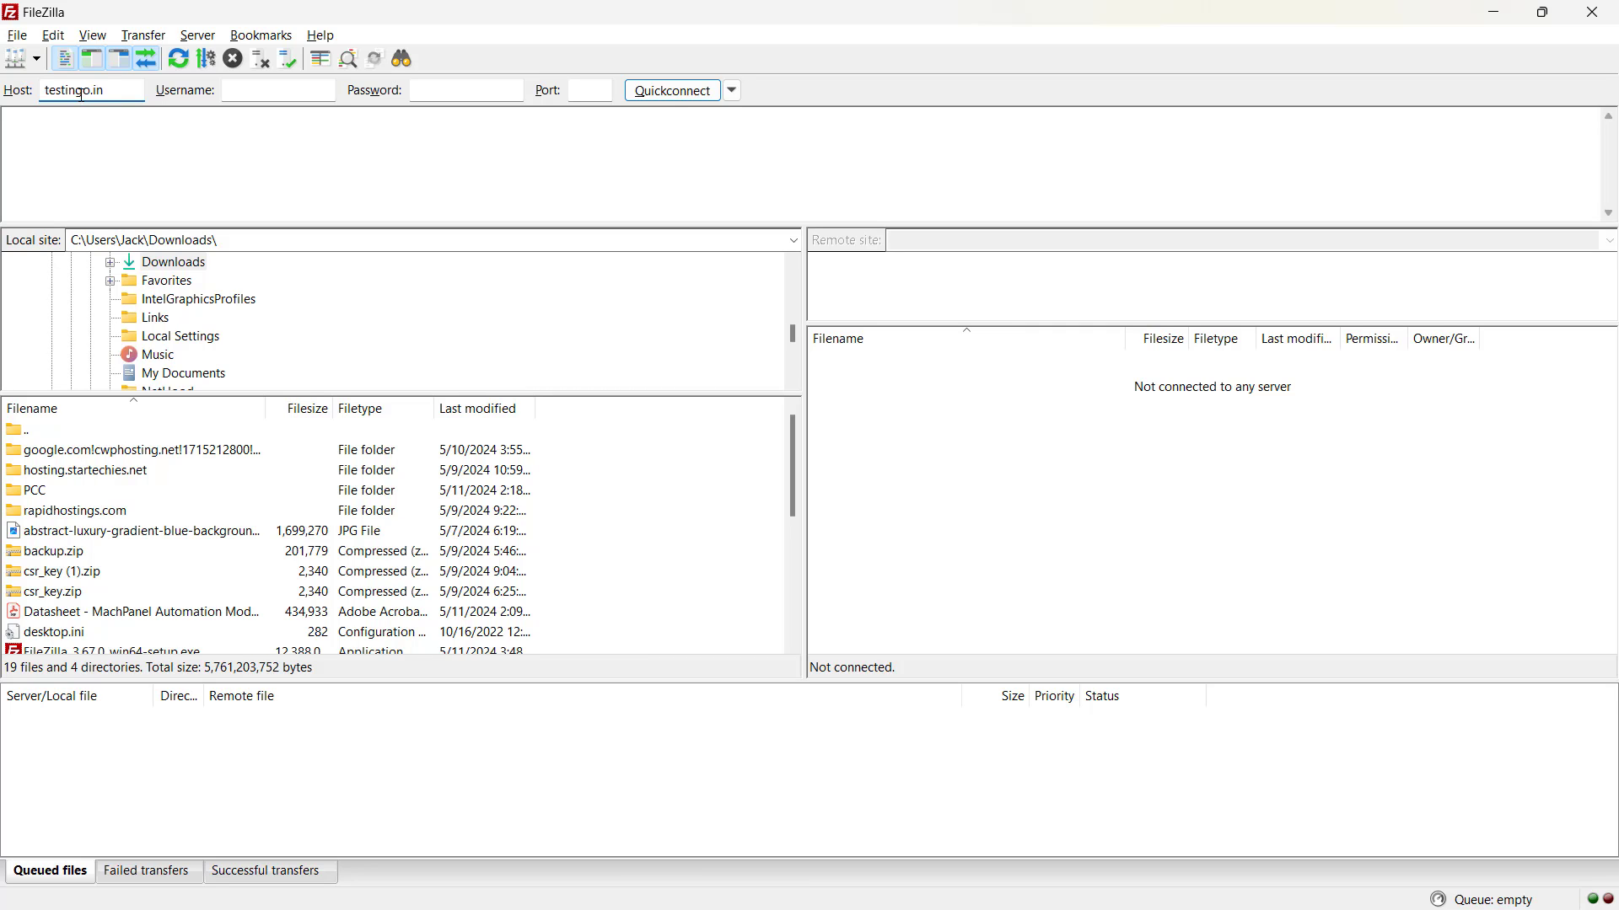
{"action": "key", "text": "Tab"}
{"action": "key", "text": "Tab"}
{"action": "type", "text": "••••••••••••"}
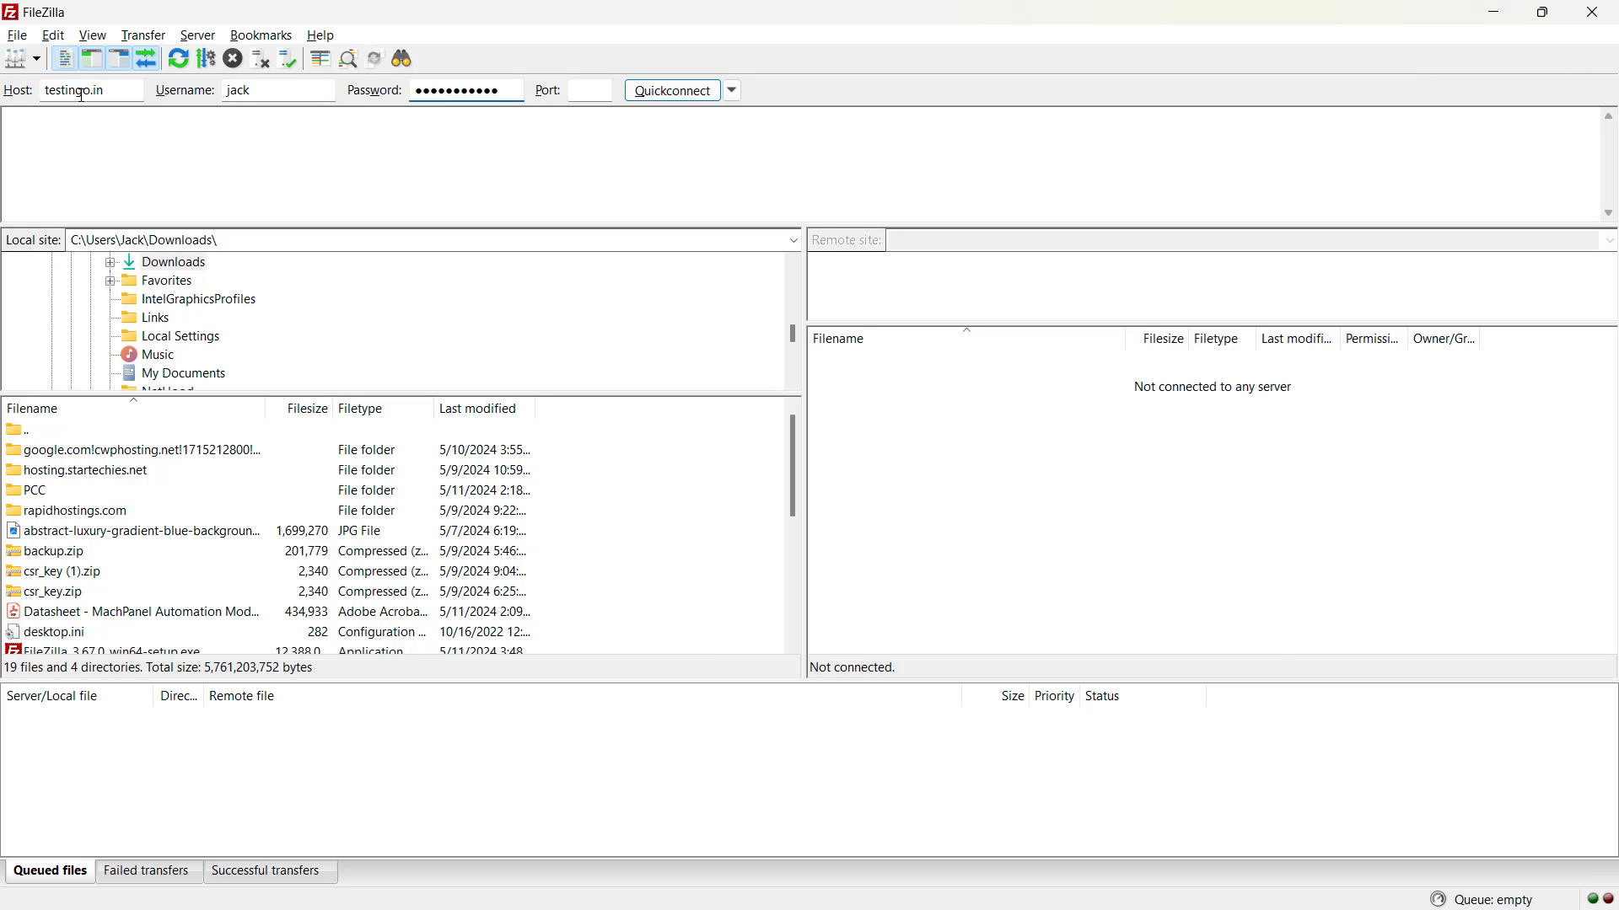
{"action": "key", "text": "Return"}
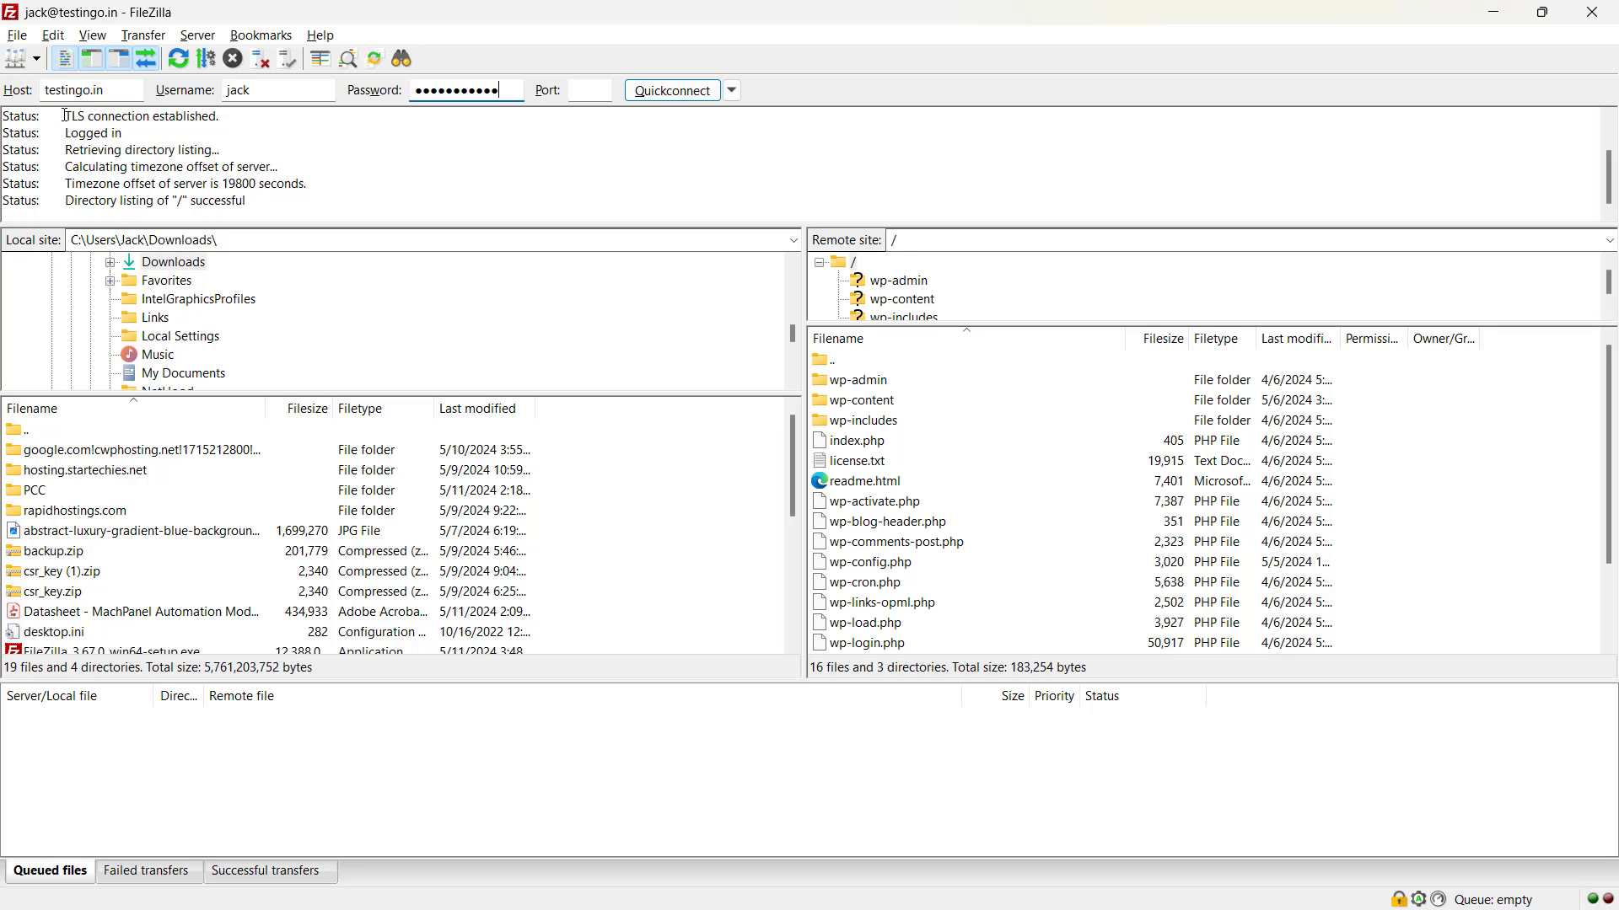
{"action": "left_click_drag", "start_coordinate": [65, 116], "coordinate": [223, 116]}
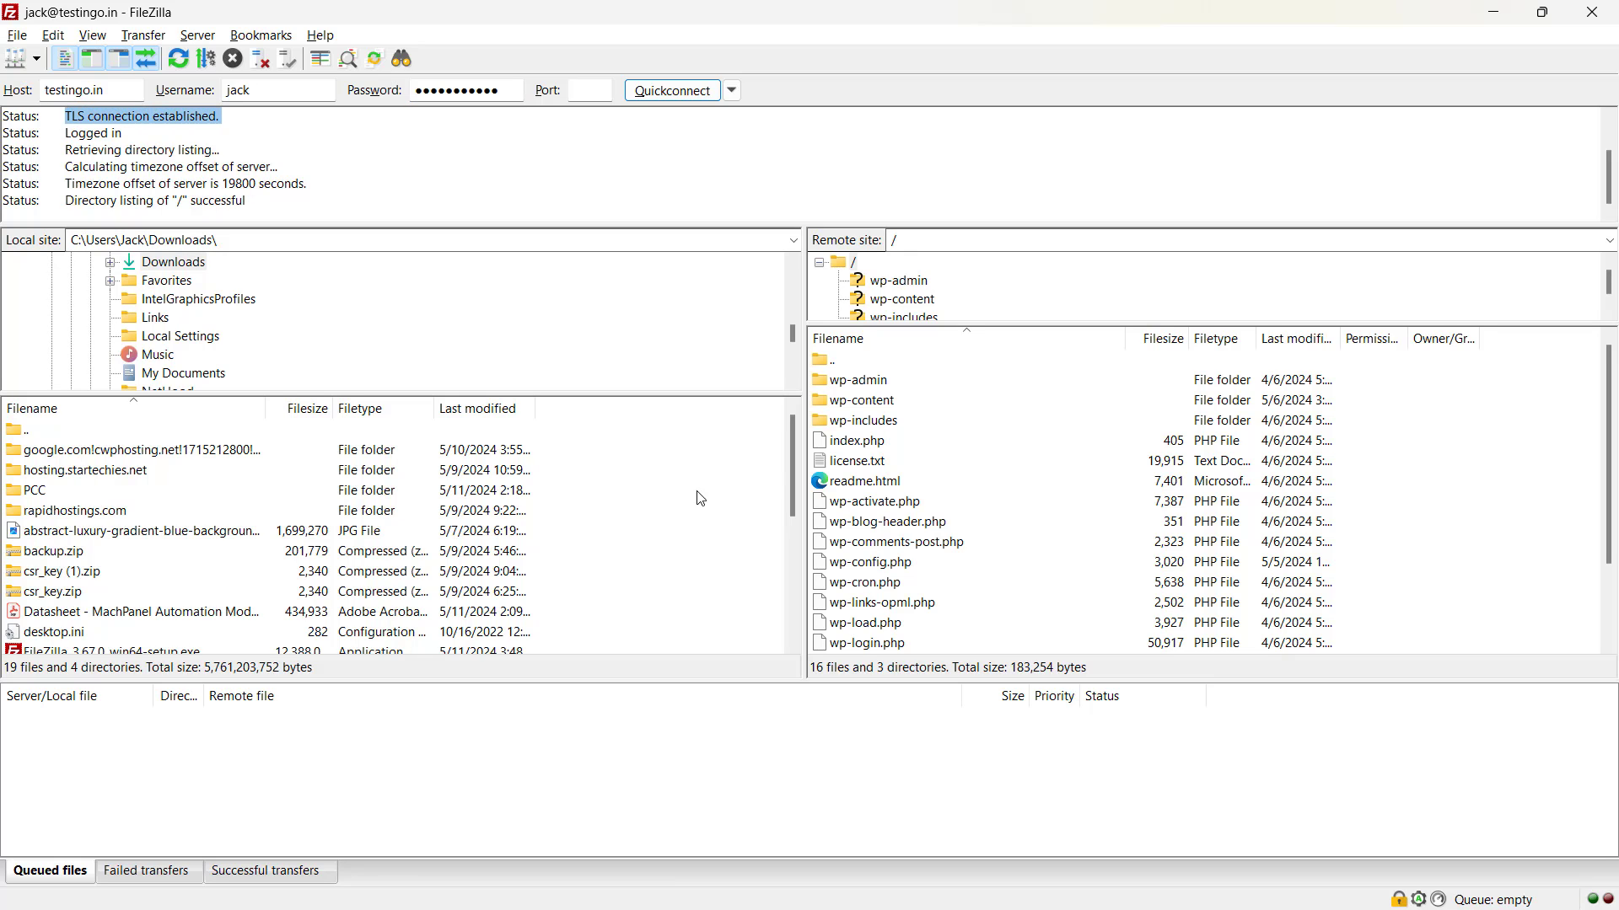
Create a 'test' directory on the server, open it, and select the local Datasheet PDF.
{"action": "right_click", "coordinate": [1480, 540]}
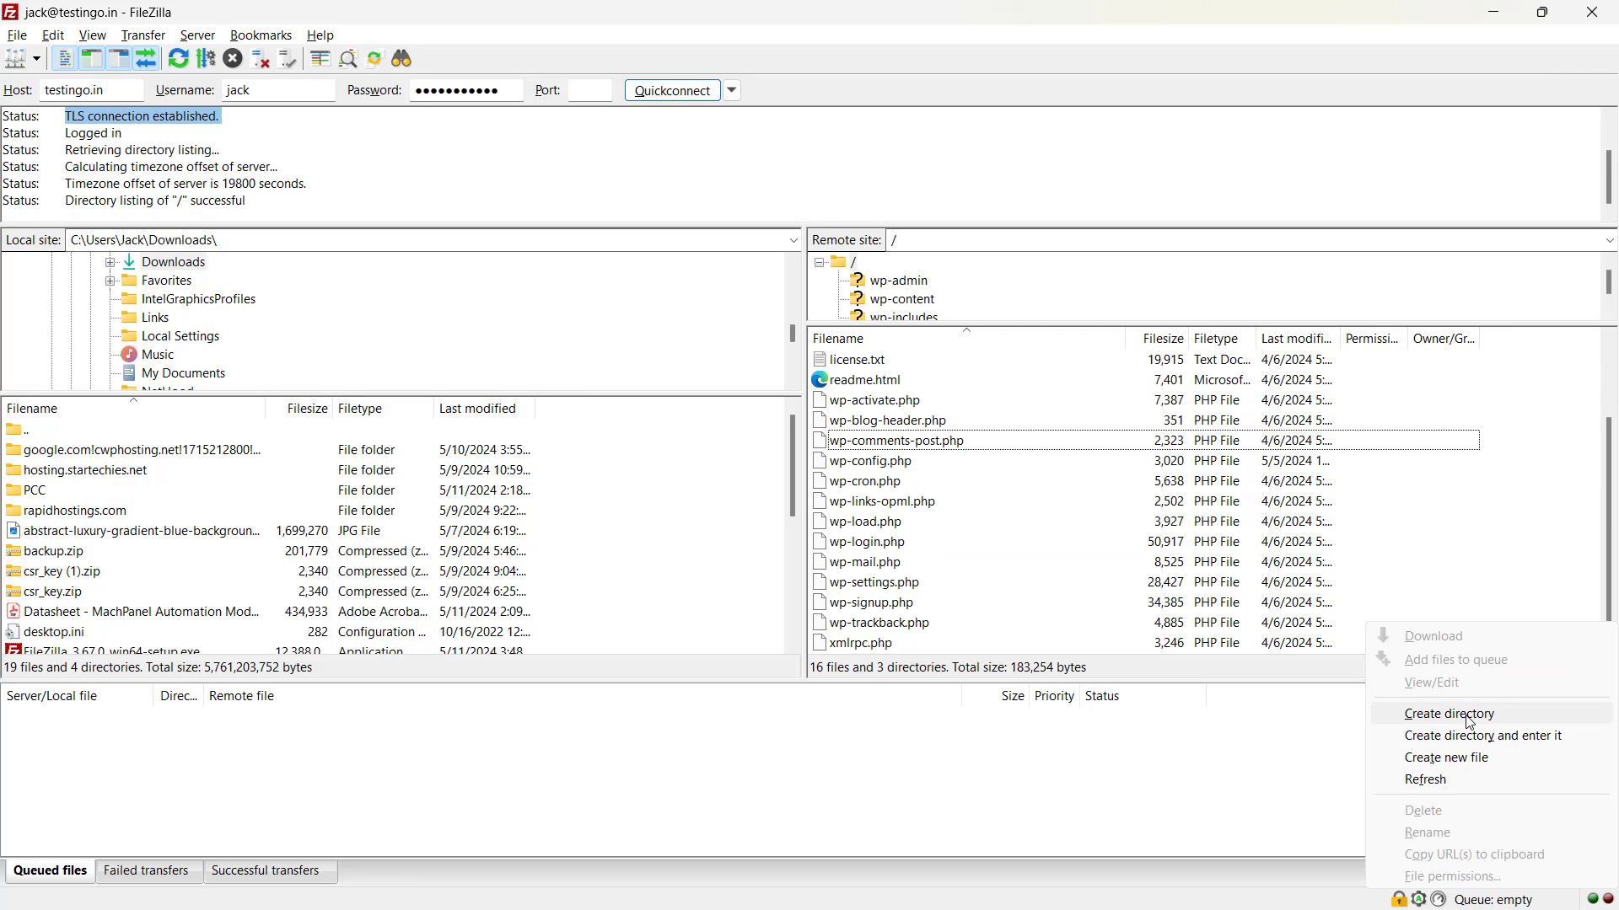
{"action": "left_click", "coordinate": [1468, 714]}
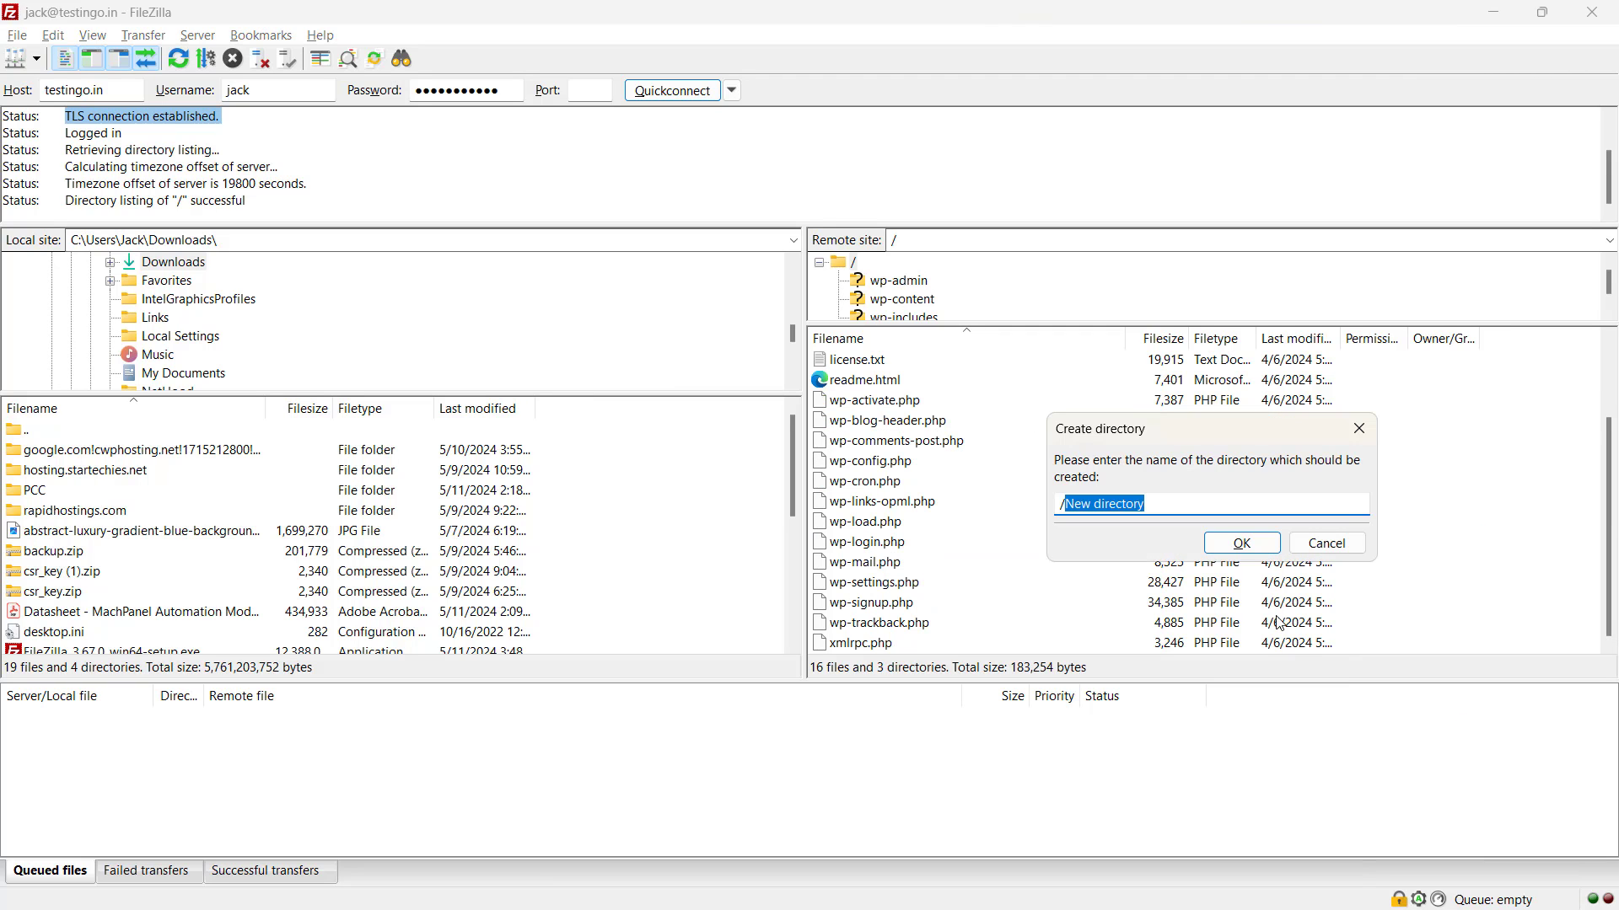
{"action": "type", "text": "t"}
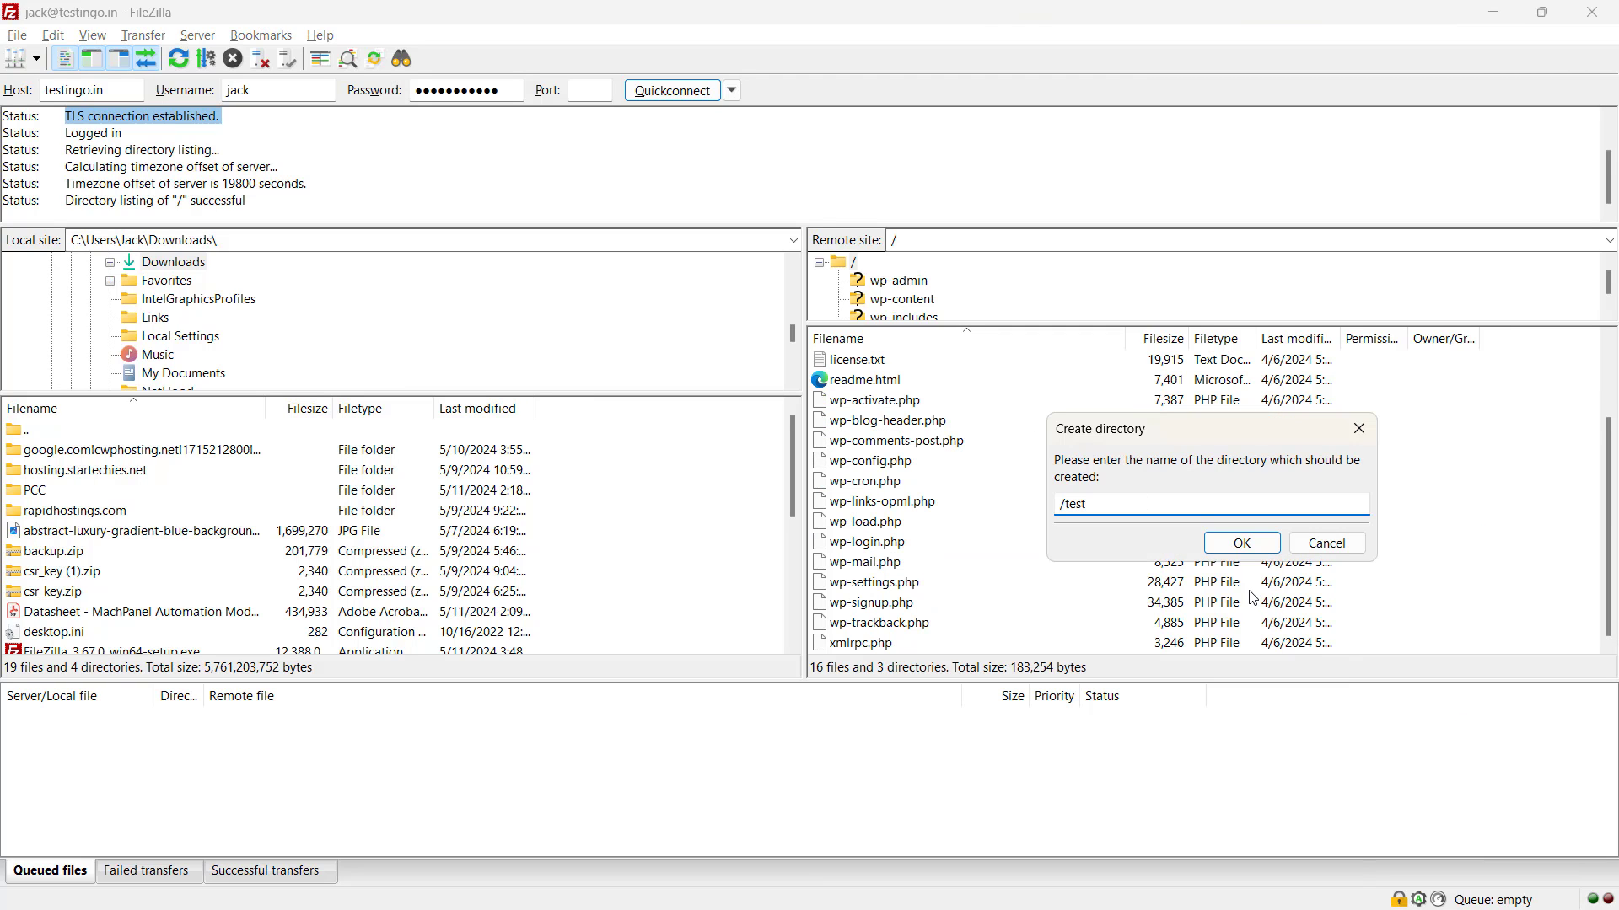
{"action": "type", "text": "est"}
{"action": "left_click", "coordinate": [1220, 546]}
{"action": "scroll", "coordinate": [1610, 563], "scroll_direction": "up", "scroll_amount": 2}
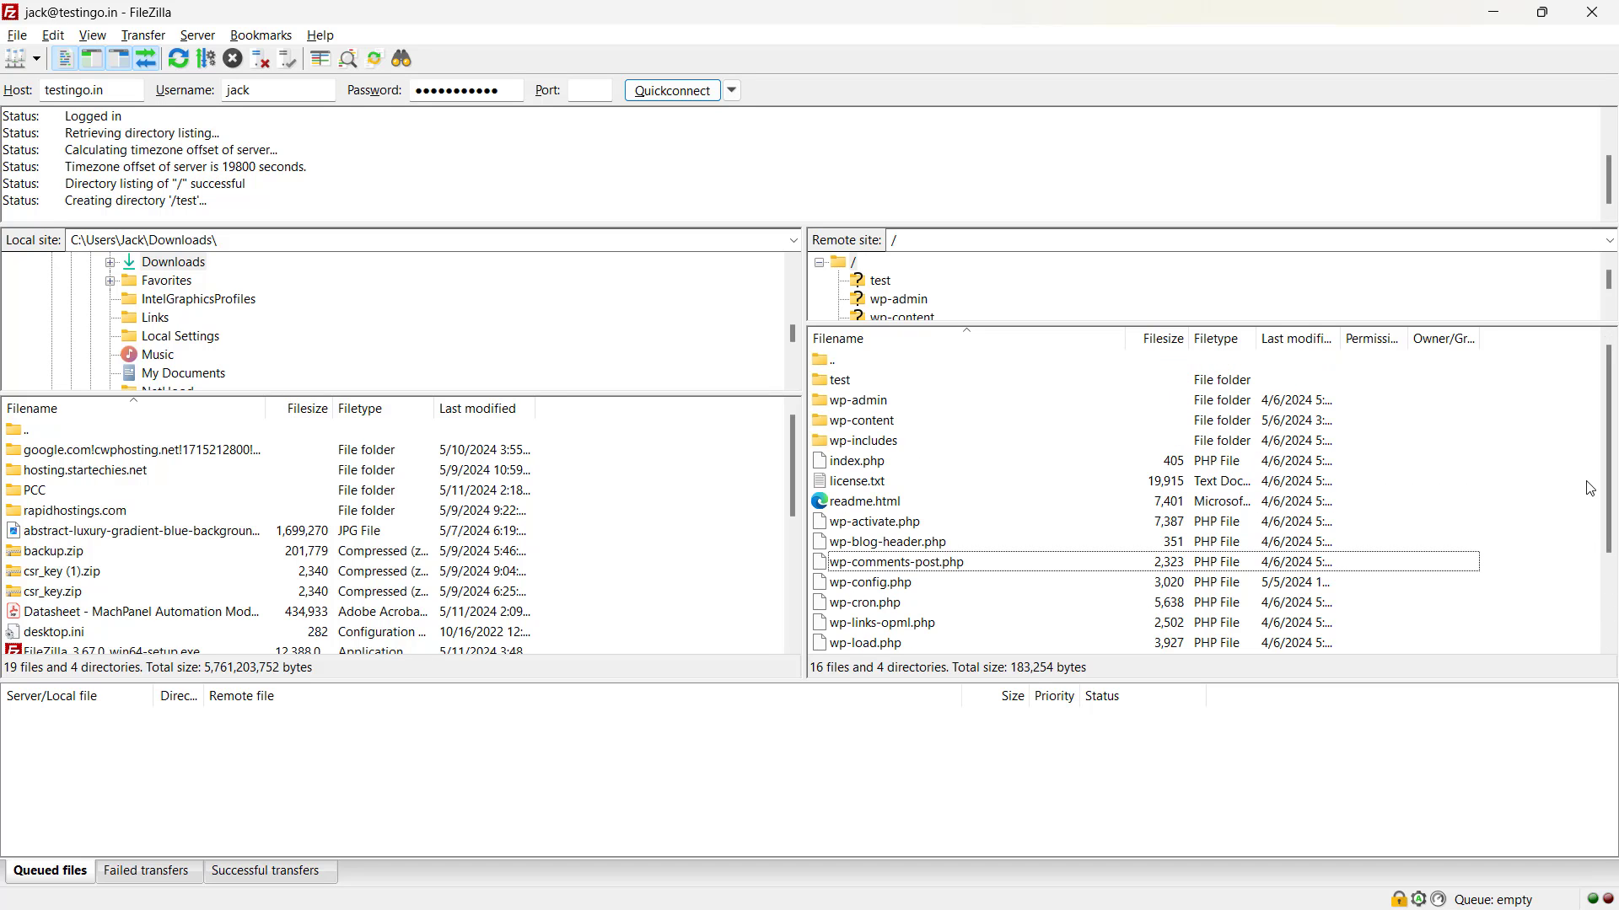
{"action": "double_click", "coordinate": [837, 381]}
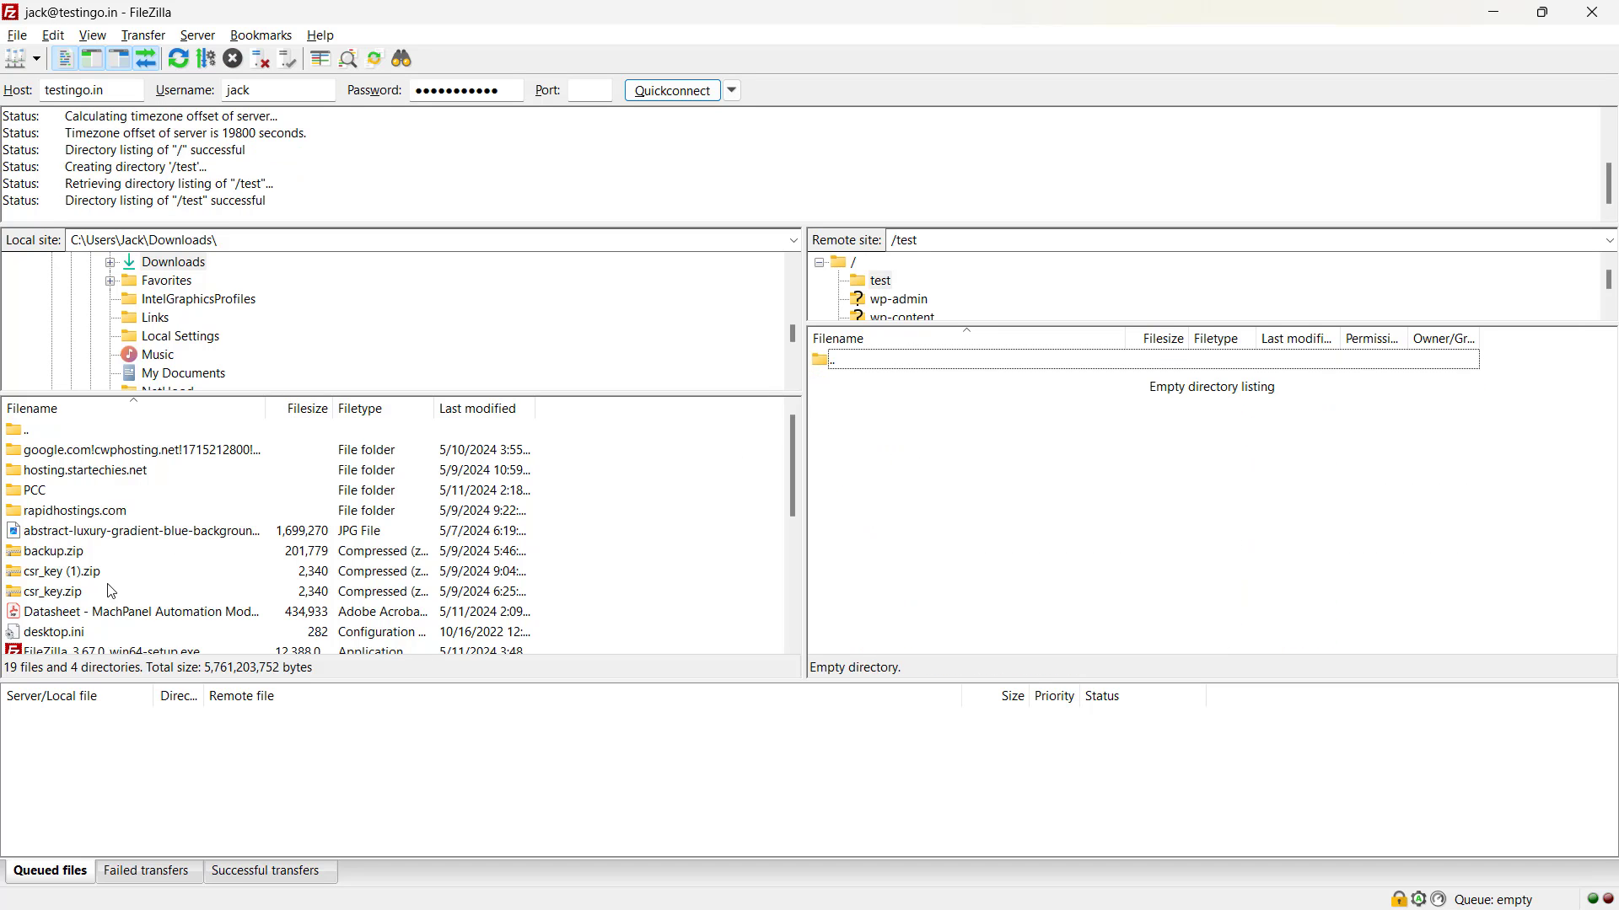
{"action": "left_click", "coordinate": [69, 618]}
Upload the Datasheet PDF into /test and check it in the remote listing.
{"action": "right_click", "coordinate": [69, 618]}
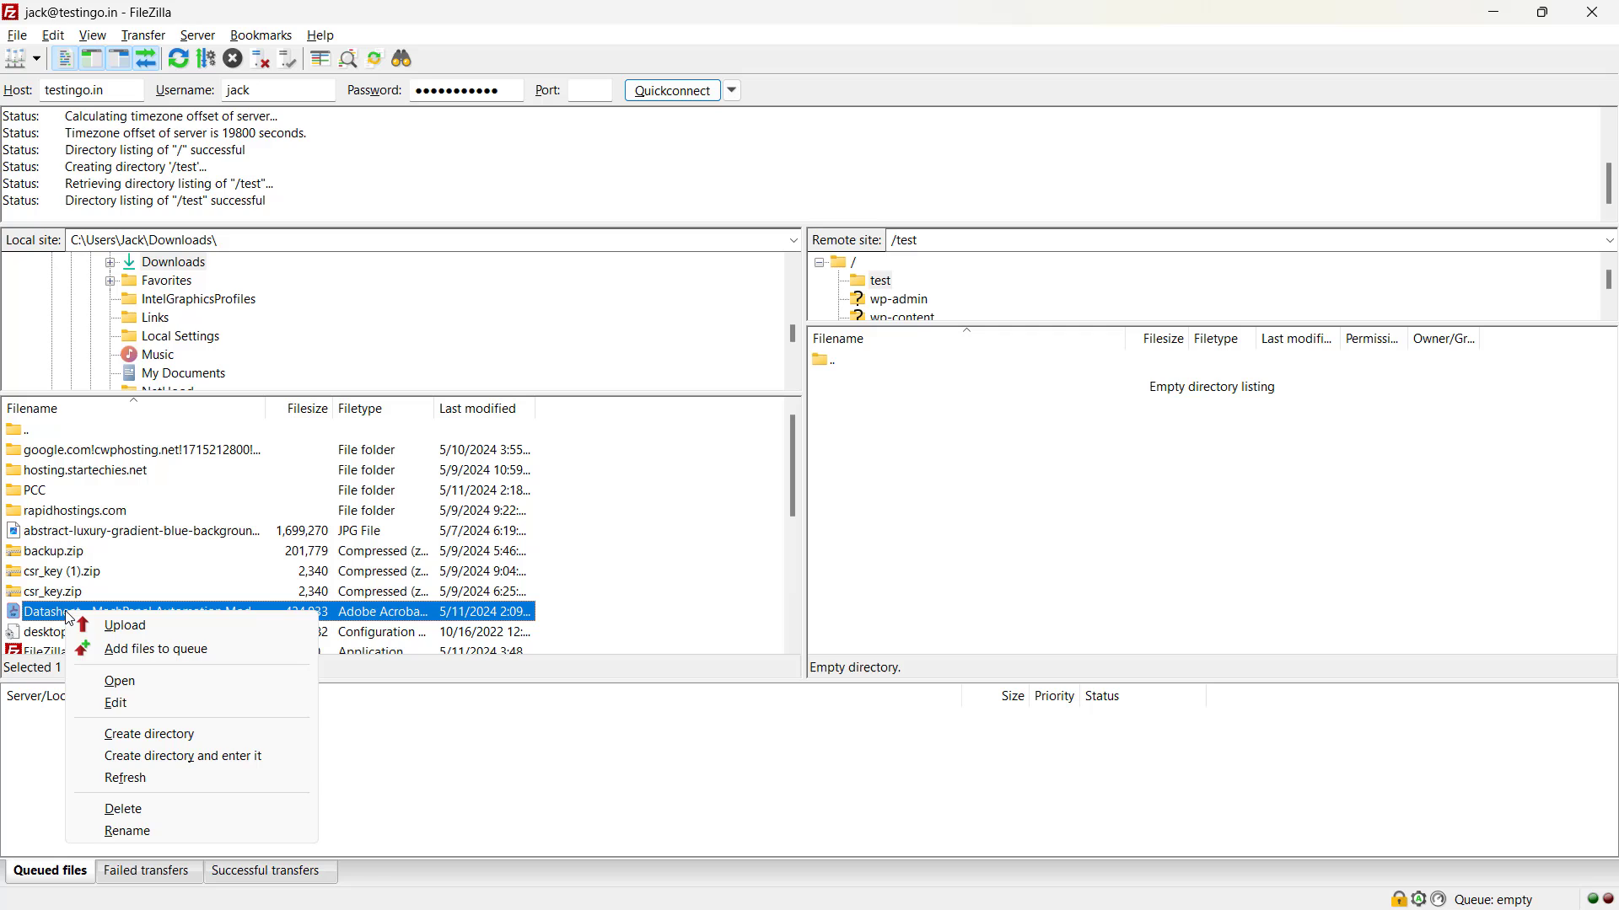
{"action": "left_click", "coordinate": [105, 625]}
{"action": "left_click", "coordinate": [860, 381]}
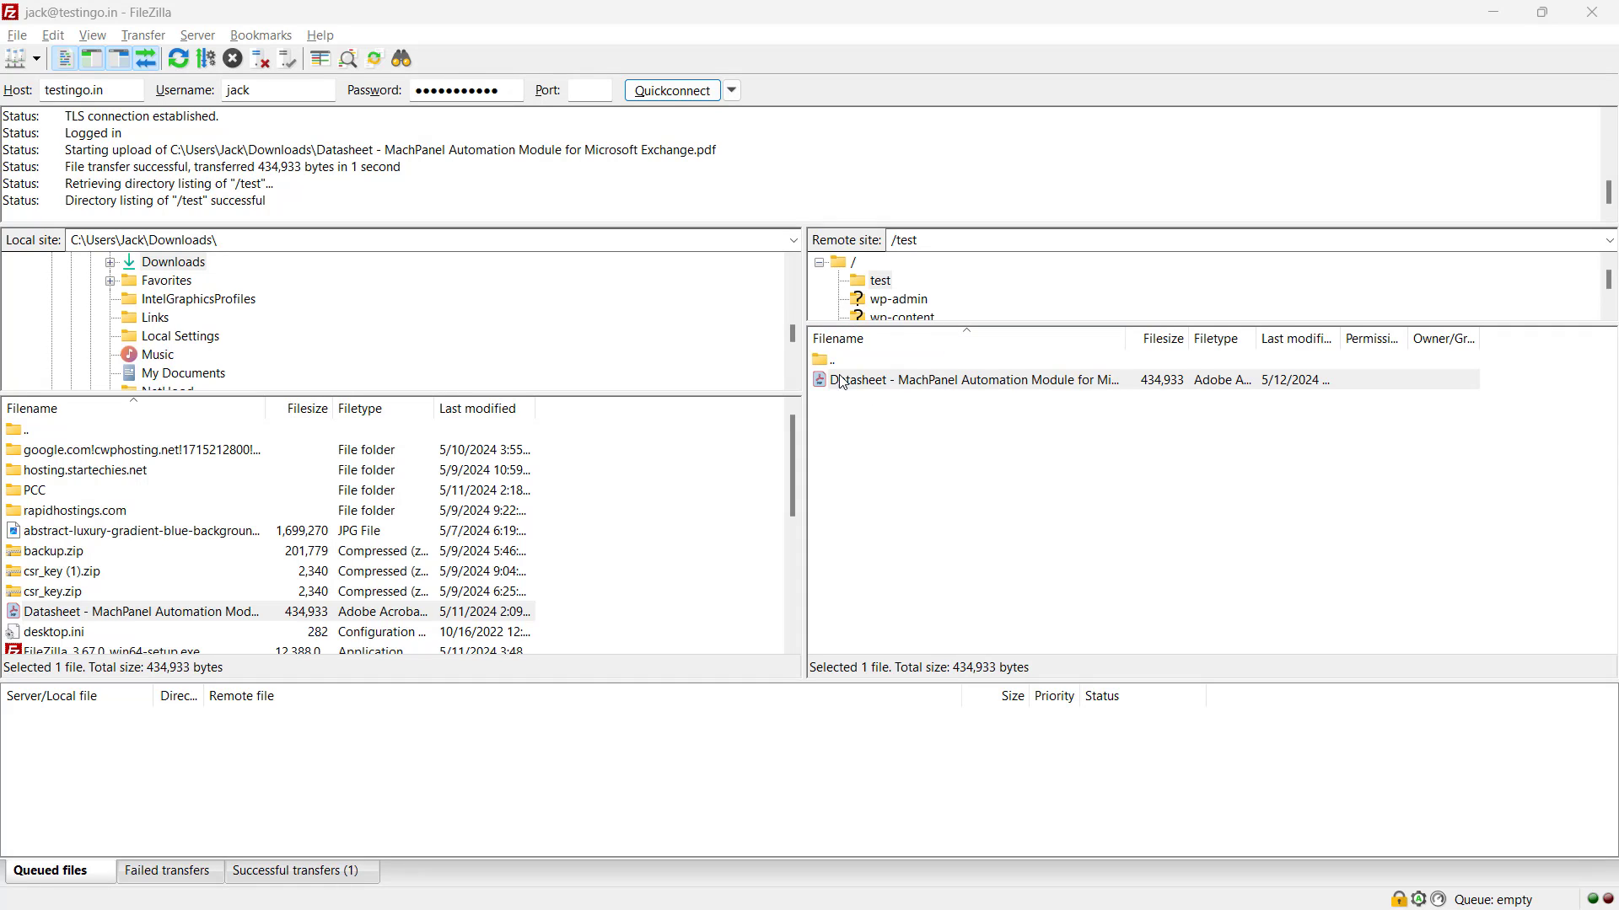
Return the remote view to the server's root folder.
{"action": "left_click", "coordinate": [838, 265]}
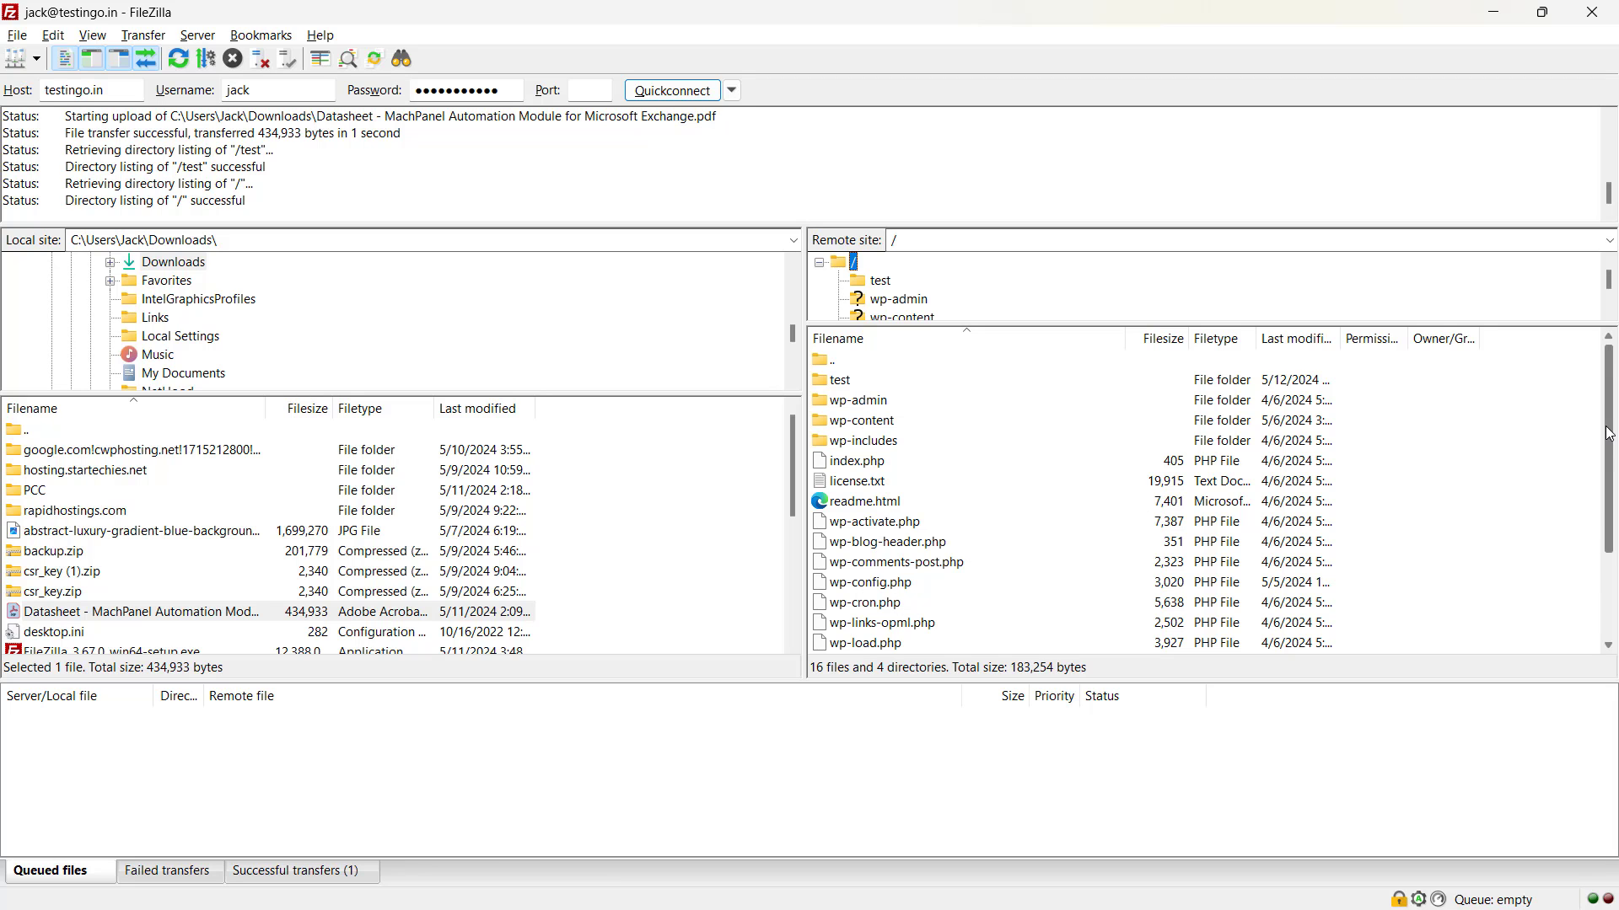
{"action": "mouse_move", "coordinate": [1611, 433]}
{"action": "left_mouse_down"}
{"action": "mouse_move", "coordinate": [1612, 504]}
{"action": "mouse_move", "coordinate": [1614, 434]}
{"action": "left_mouse_up"}
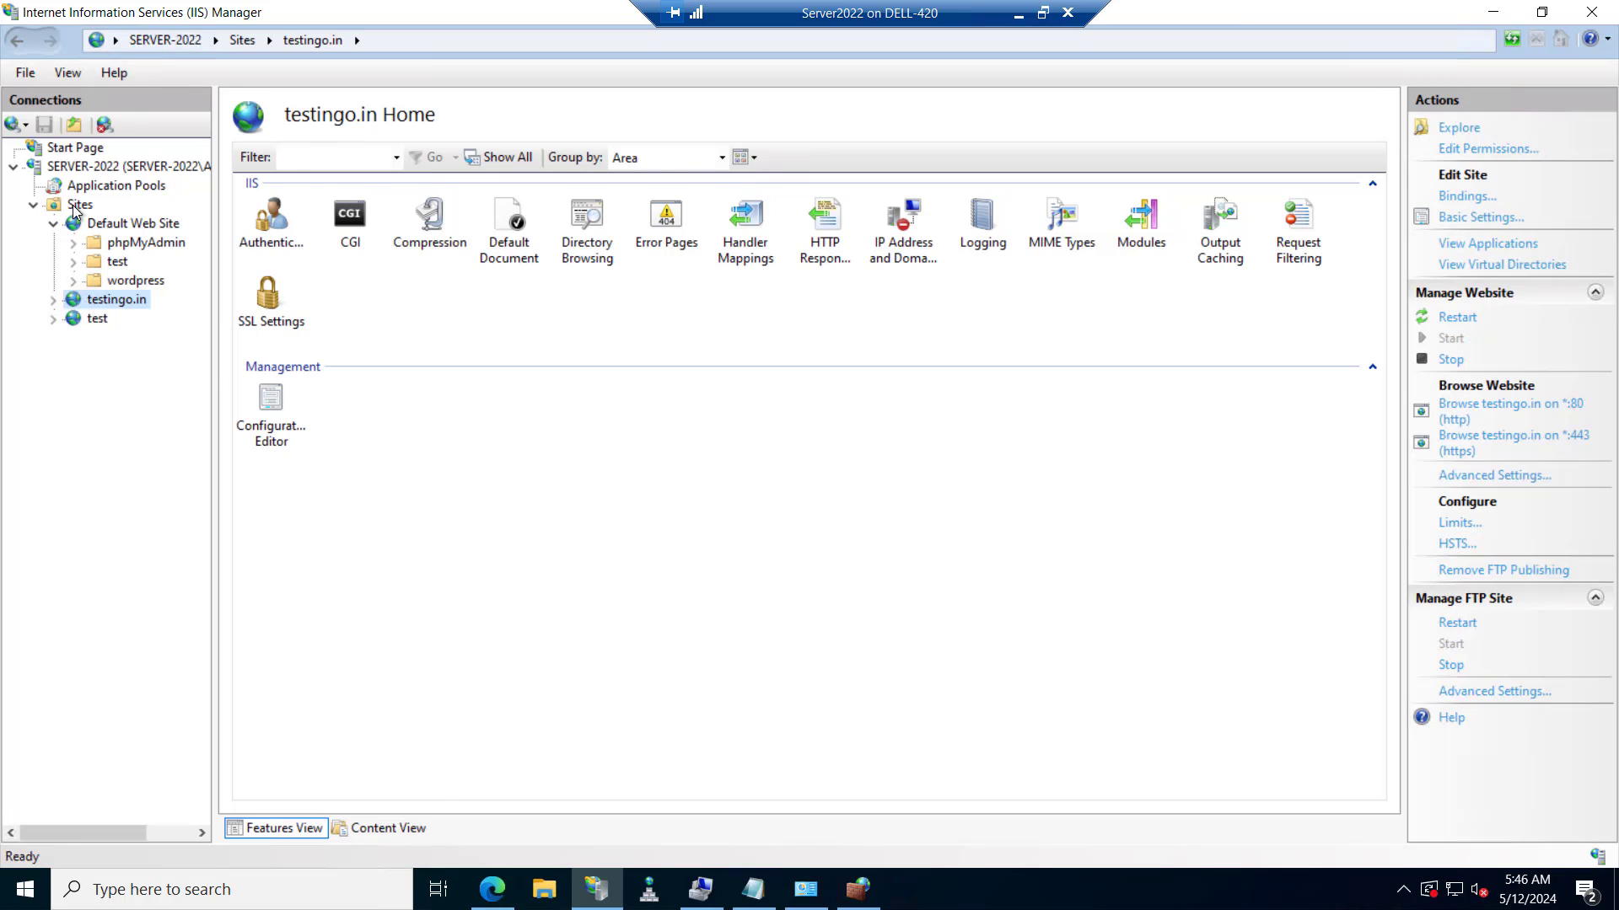
{"action": "left_click", "coordinate": [73, 205]}
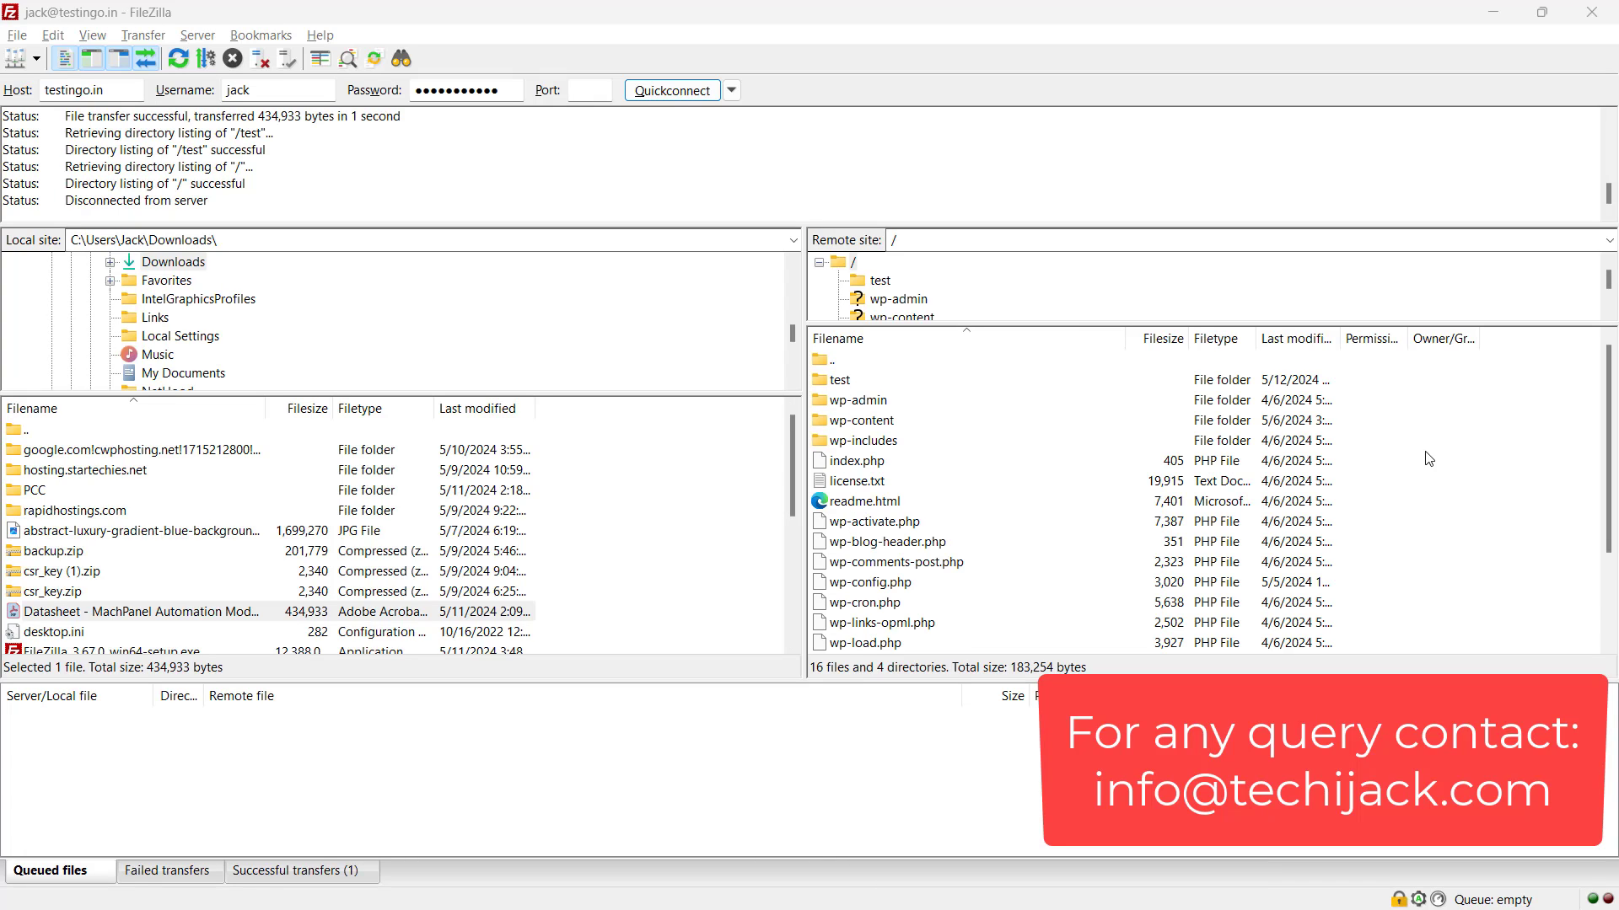
{"action": "left_click_drag", "start_coordinate": [1609, 462], "coordinate": [1610, 533]}
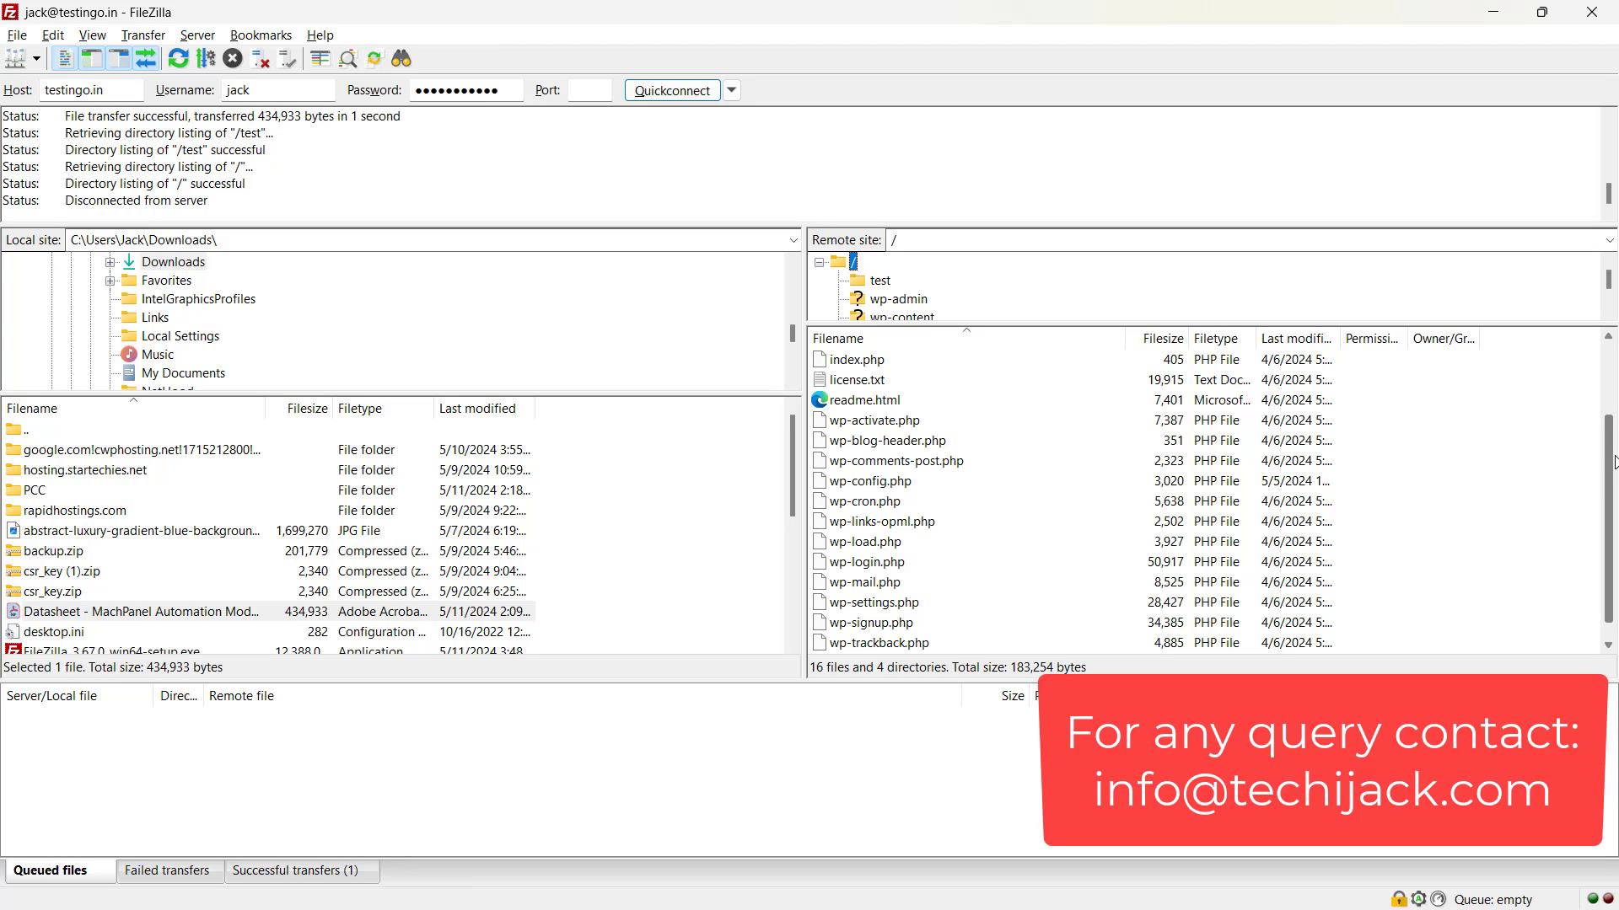